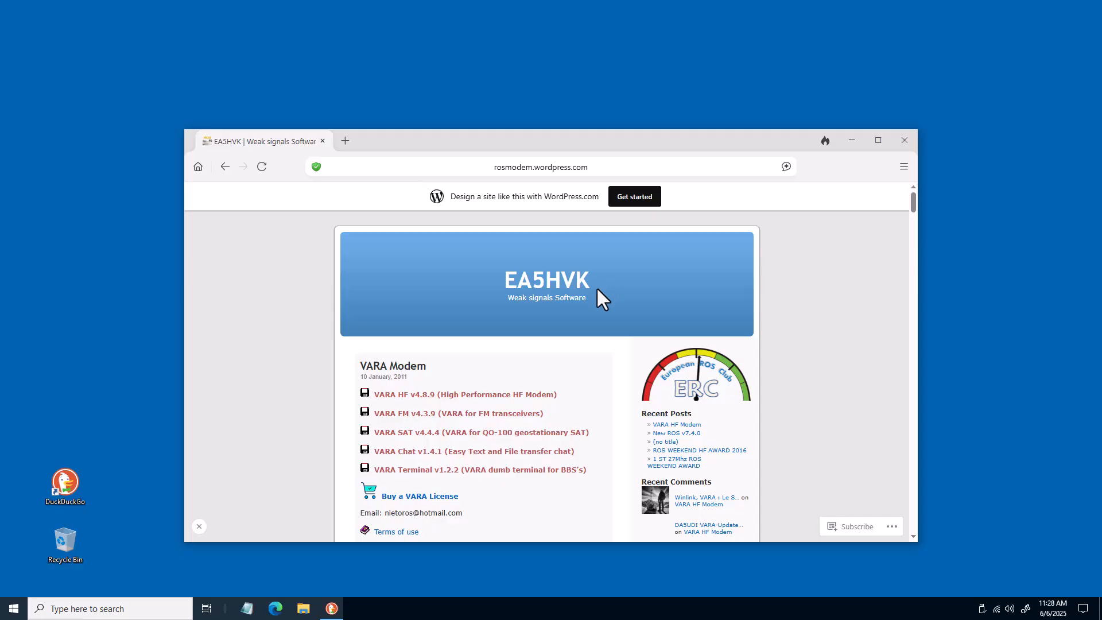
Download the VARA HF v4.8.9 setup zip from the VARA products page and open the downloads folder
left_click(405, 395)
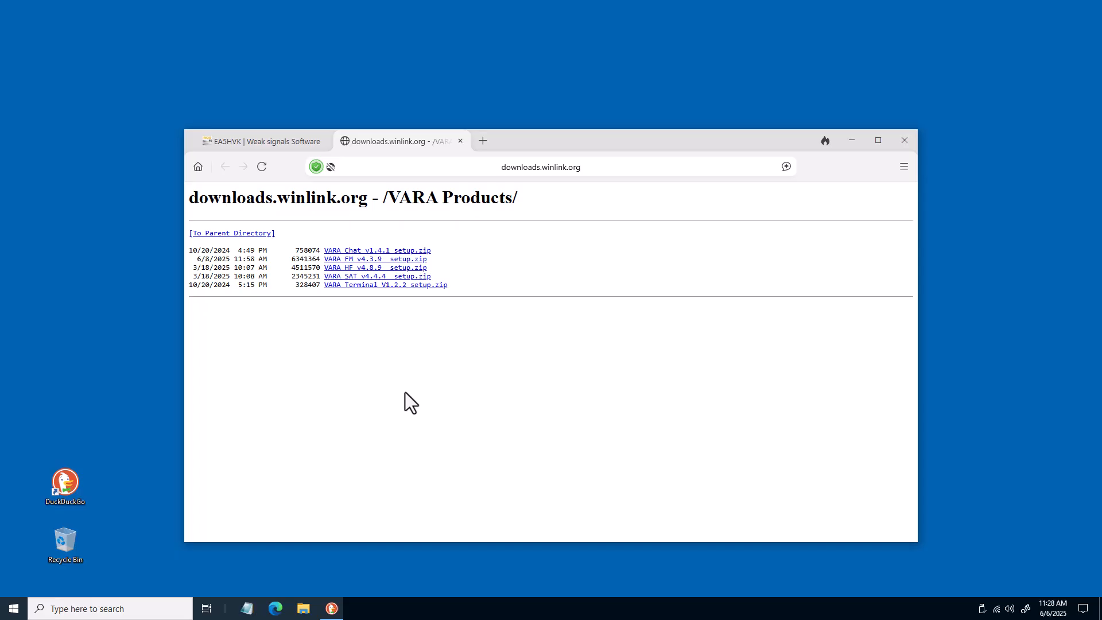
left_click(387, 267)
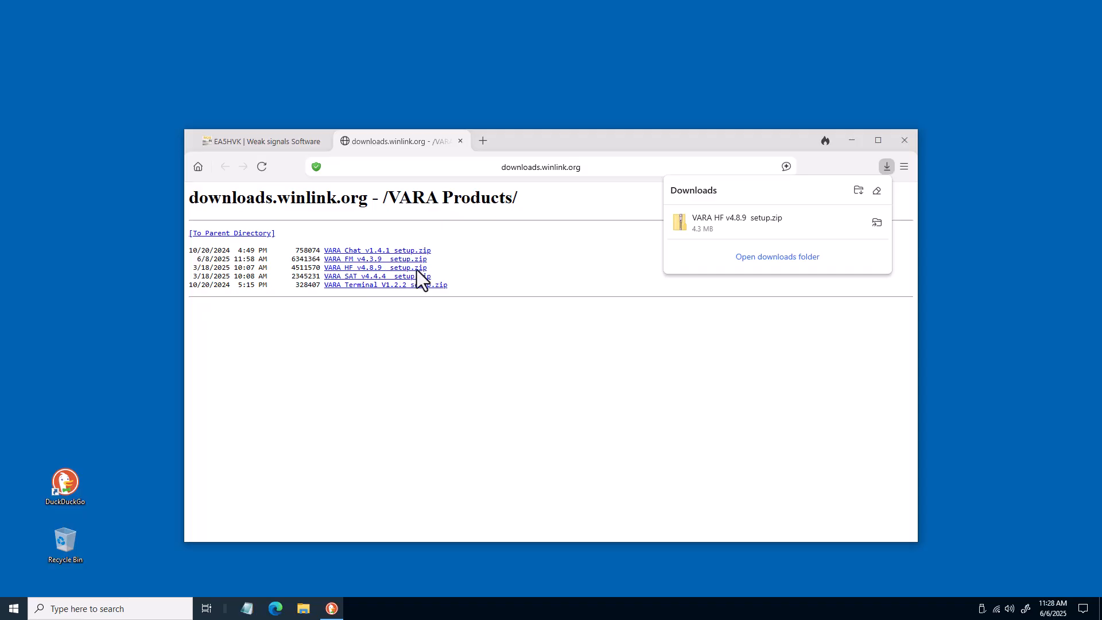
left_click(749, 258)
left_click(851, 141)
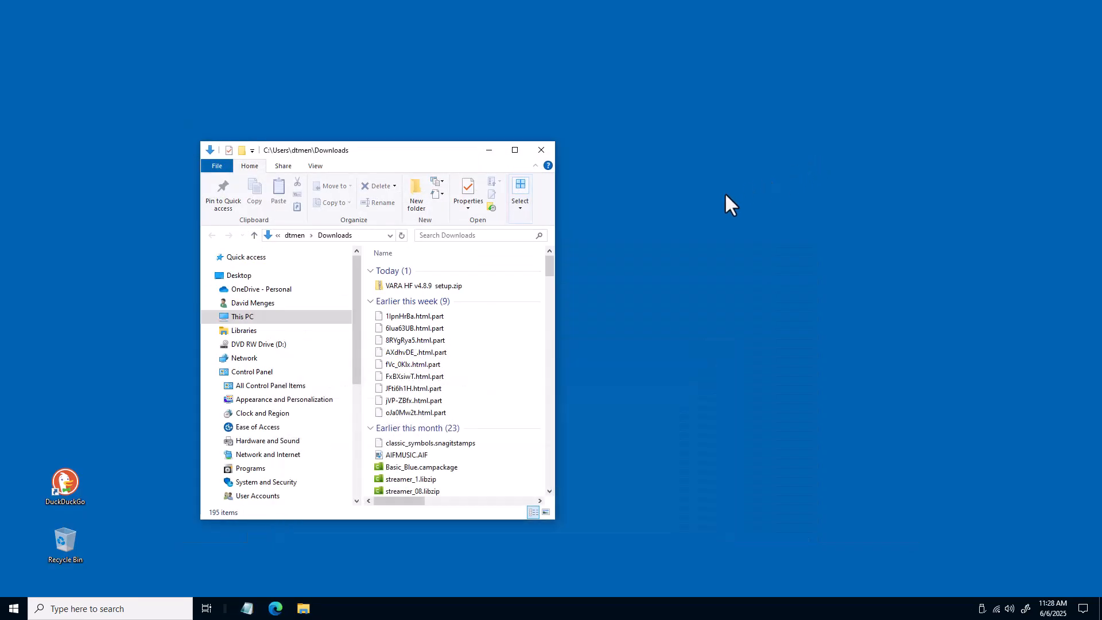
Open the VARA HF setup zip and copy the VARA setup executable onto the desktop
double_click(381, 287)
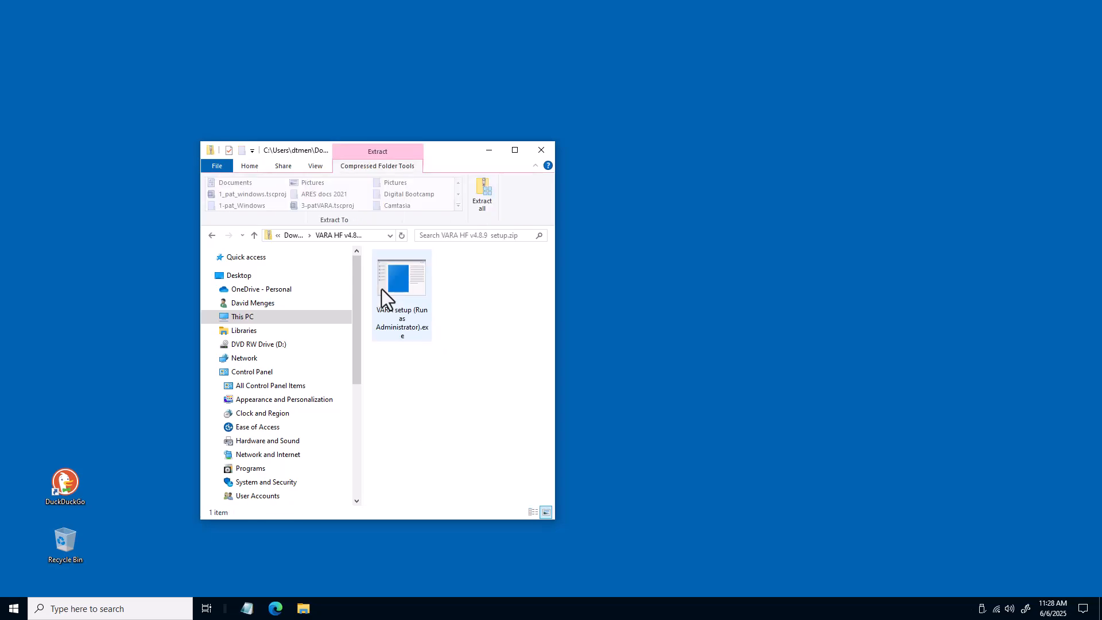
left_click_drag(382, 288, 626, 253)
left_click(627, 253)
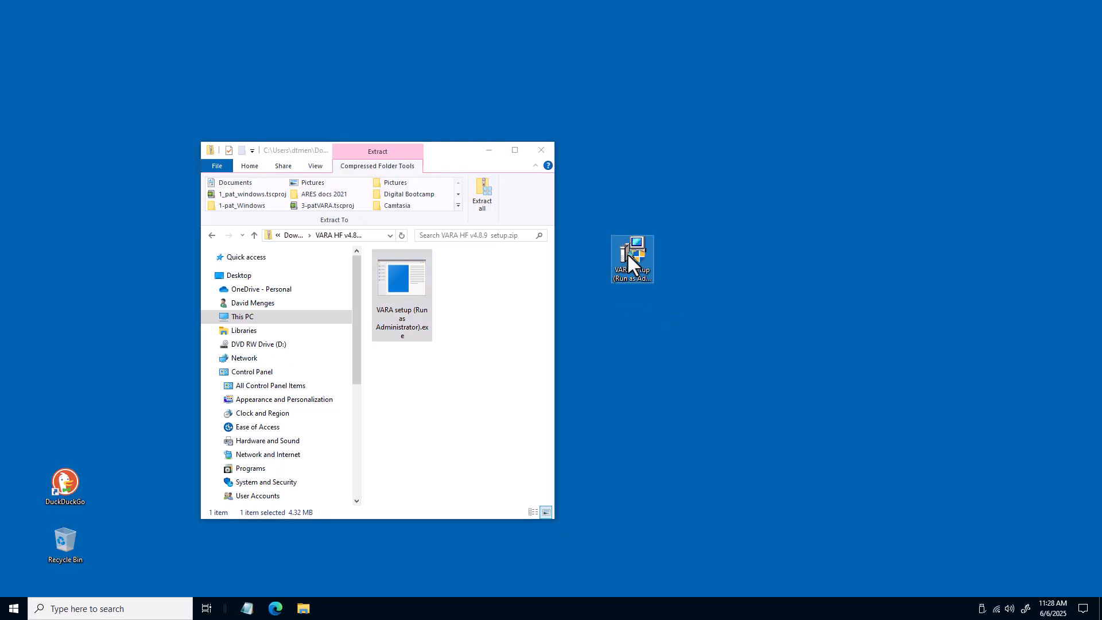
Run the VARA setup as administrator, allowing it to run anyway past SmartScreen and User Account Control
right_click(627, 252)
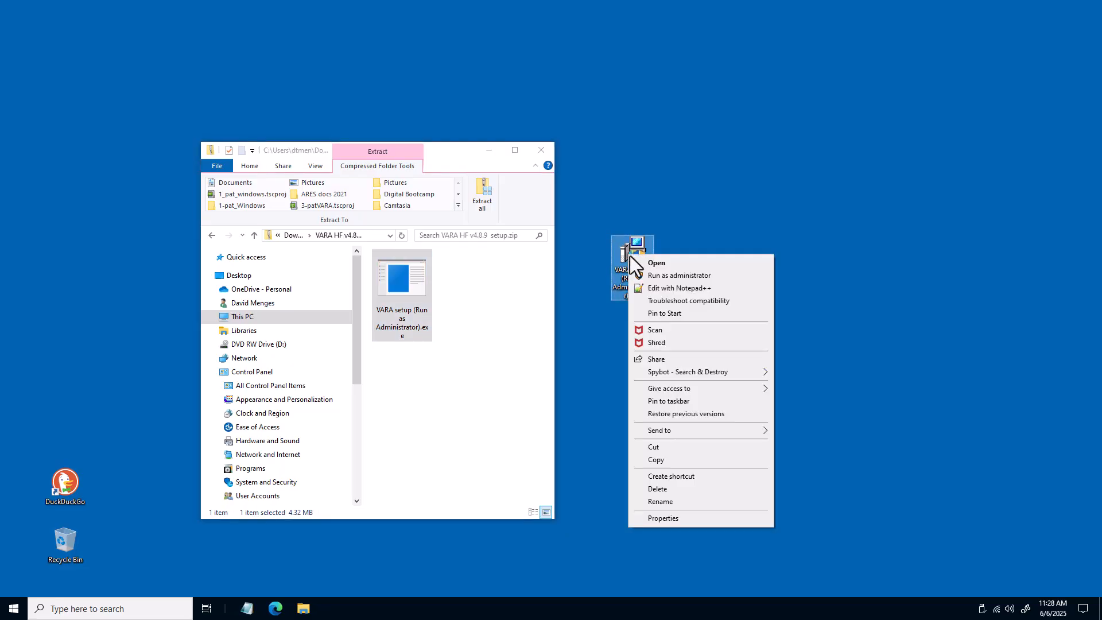
left_click(669, 273)
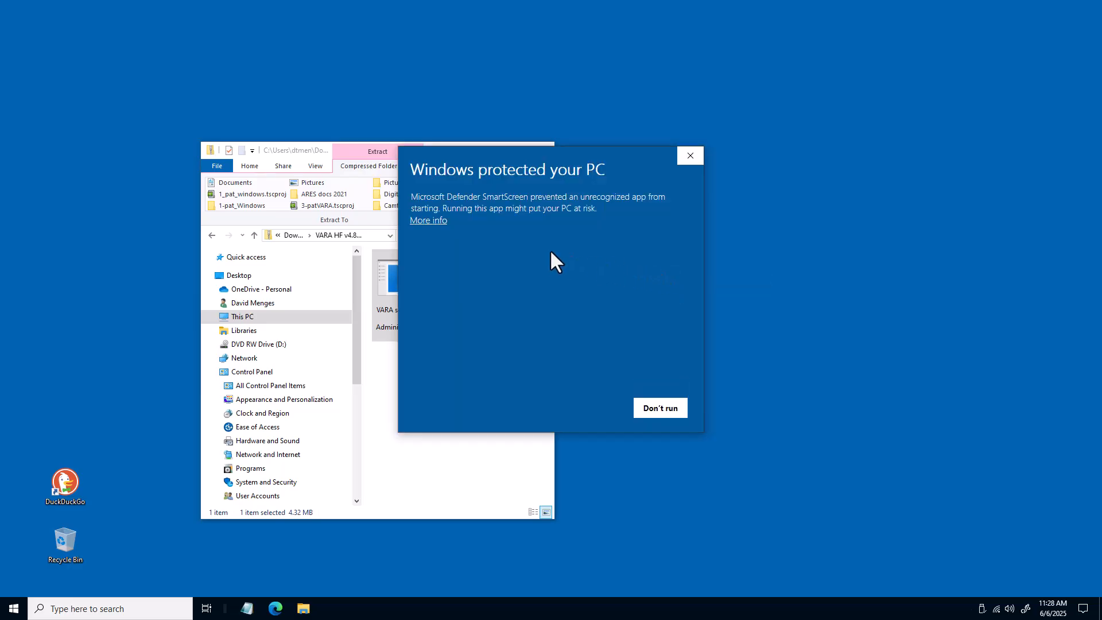
left_click(431, 221)
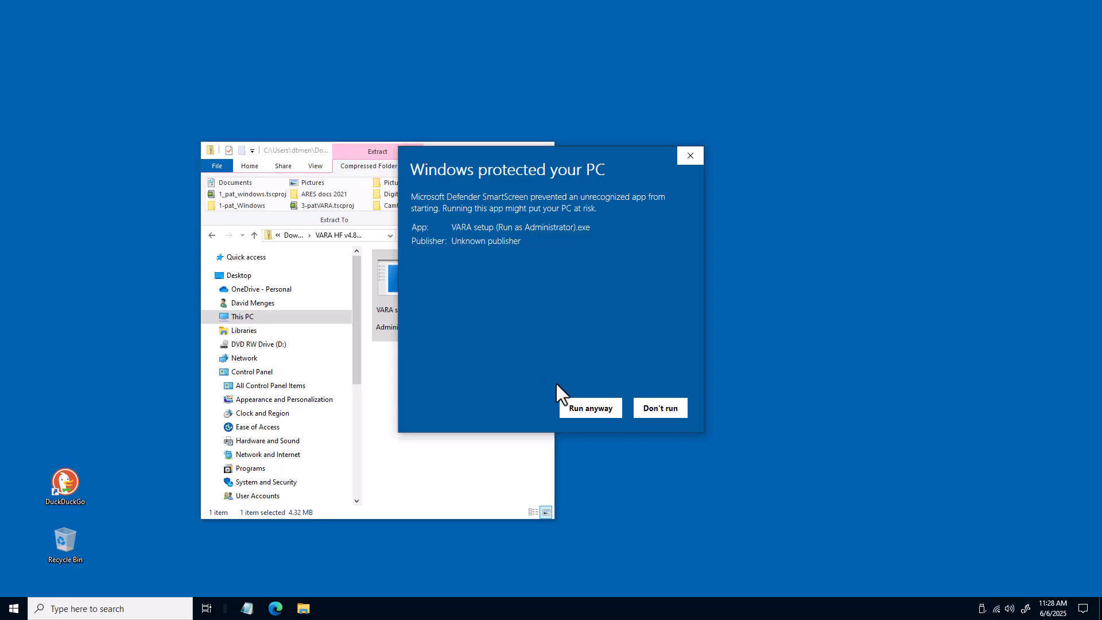
left_click(573, 409)
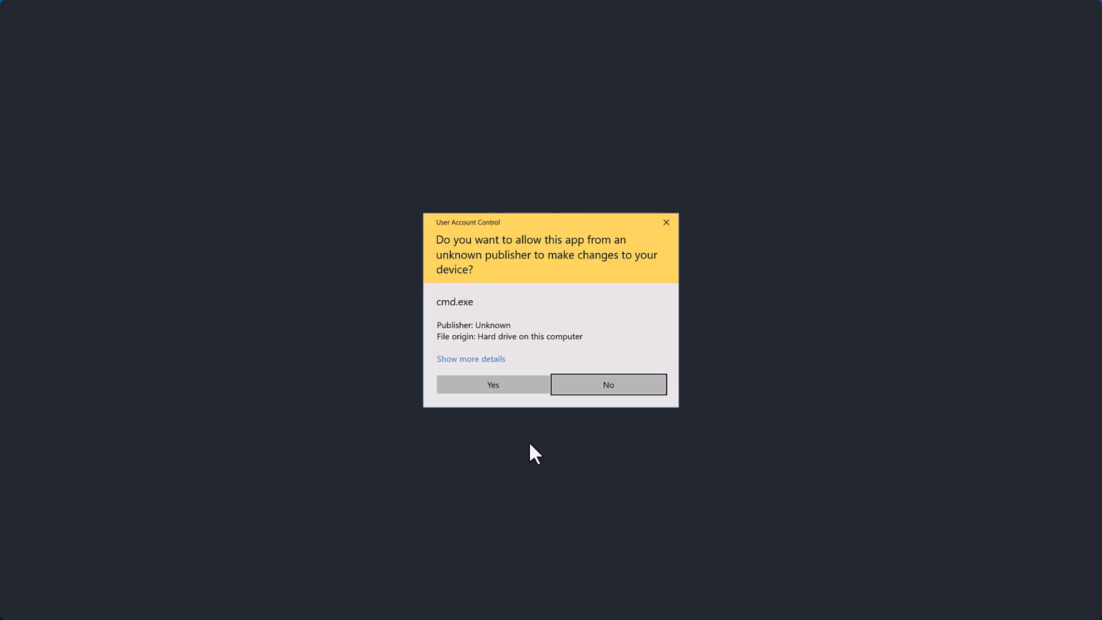
left_click(497, 387)
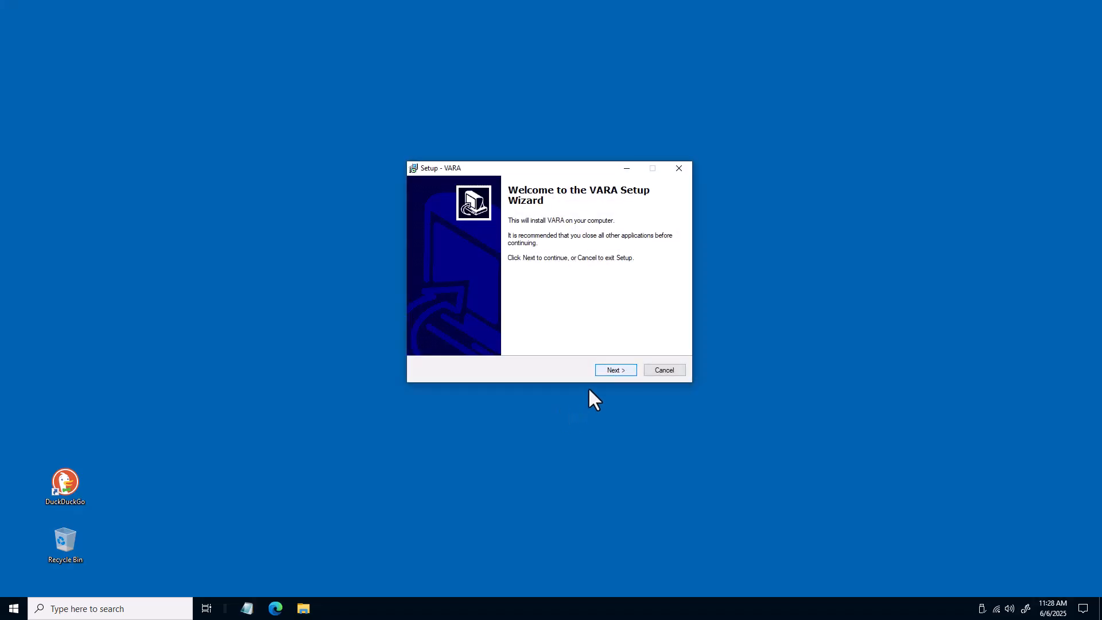
Install VARA with the licence accepted, destination C:\VARA and a desktop icon, then close the VARA HF window
left_click(621, 368)
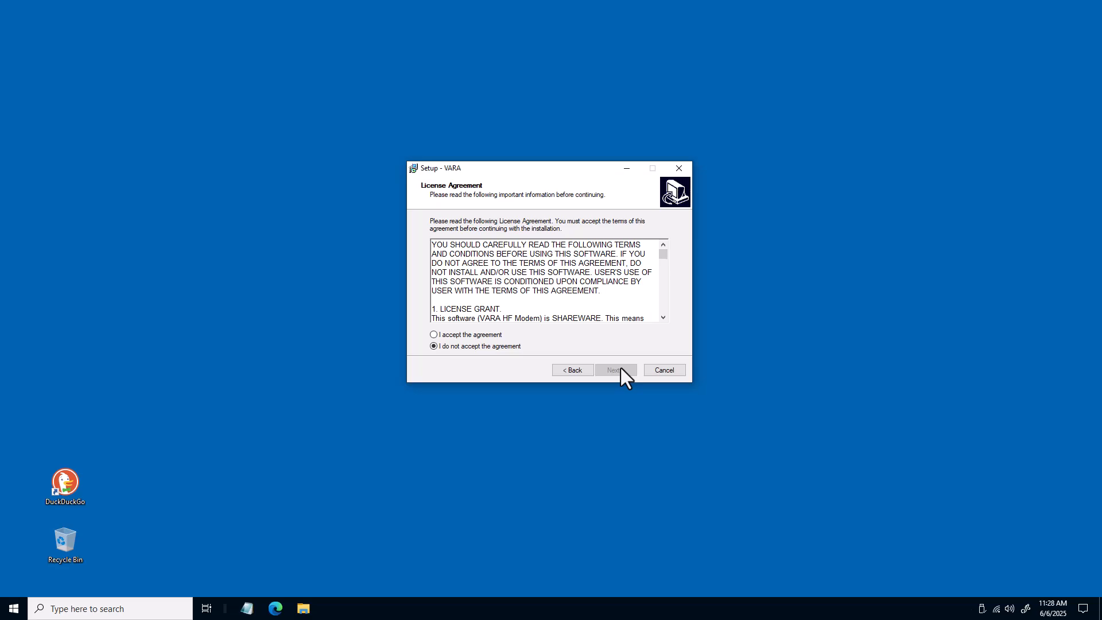
left_click(438, 337)
left_click(632, 369)
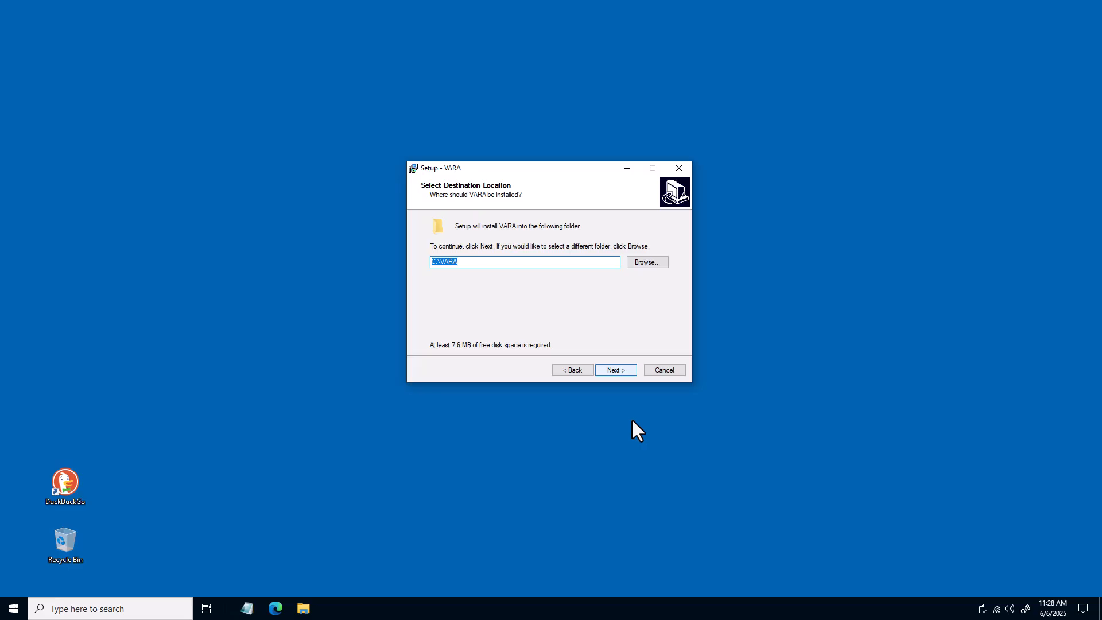
left_click(632, 422)
left_click(607, 373)
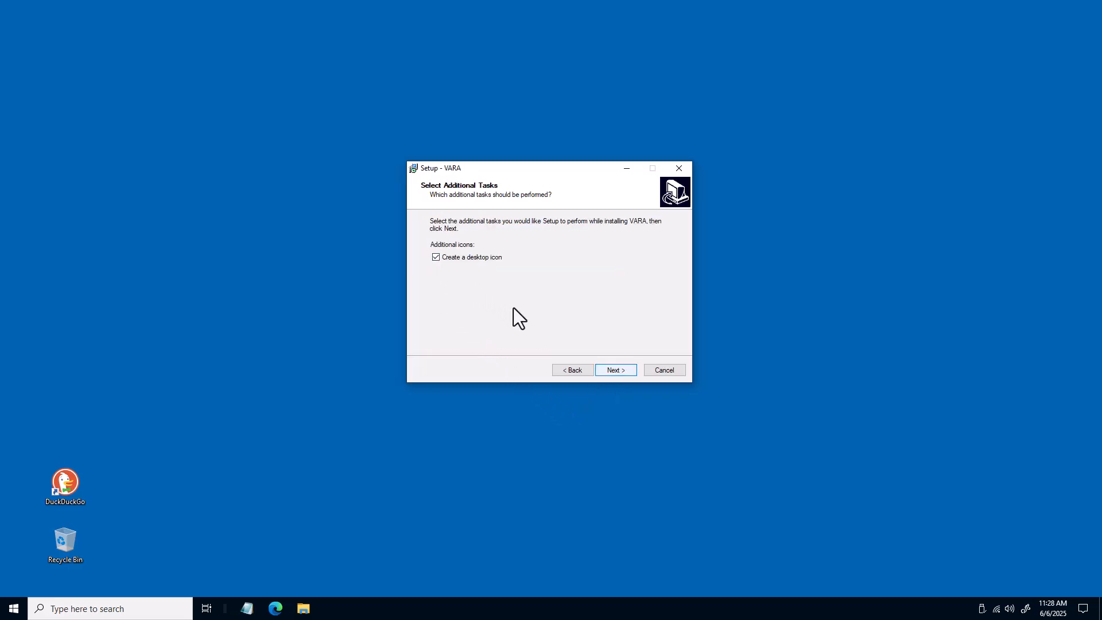
left_click(619, 372)
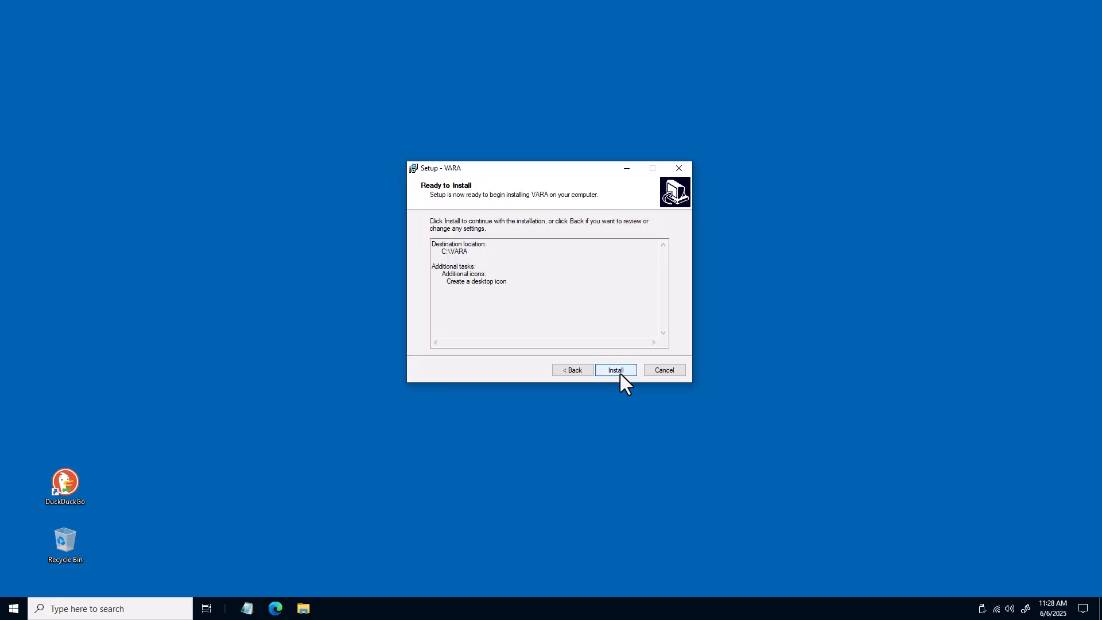
left_click(620, 371)
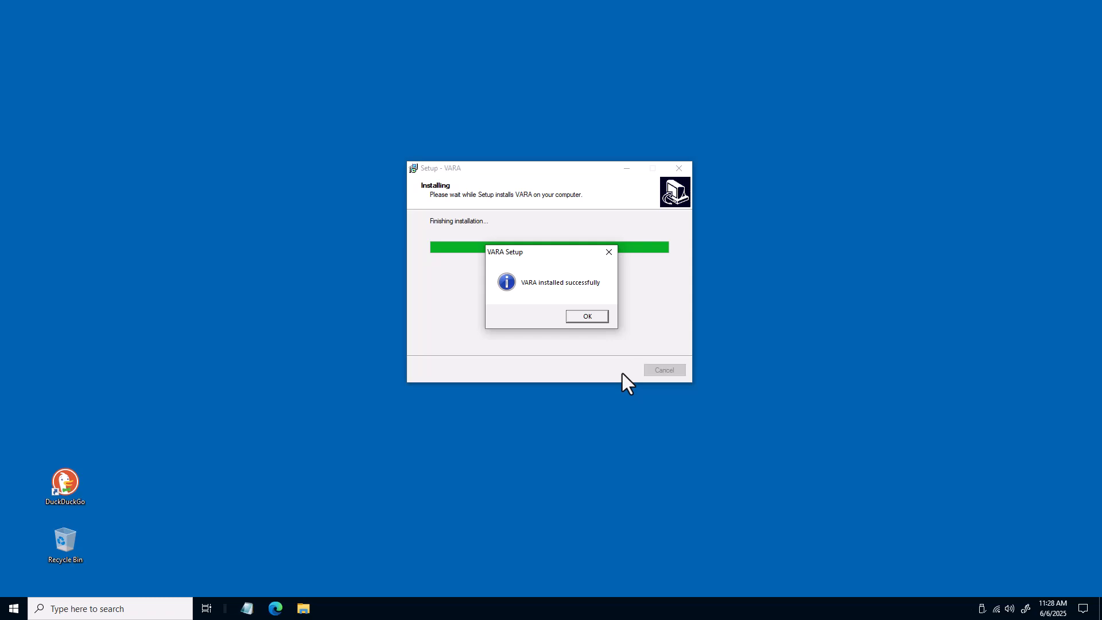
left_click(585, 318)
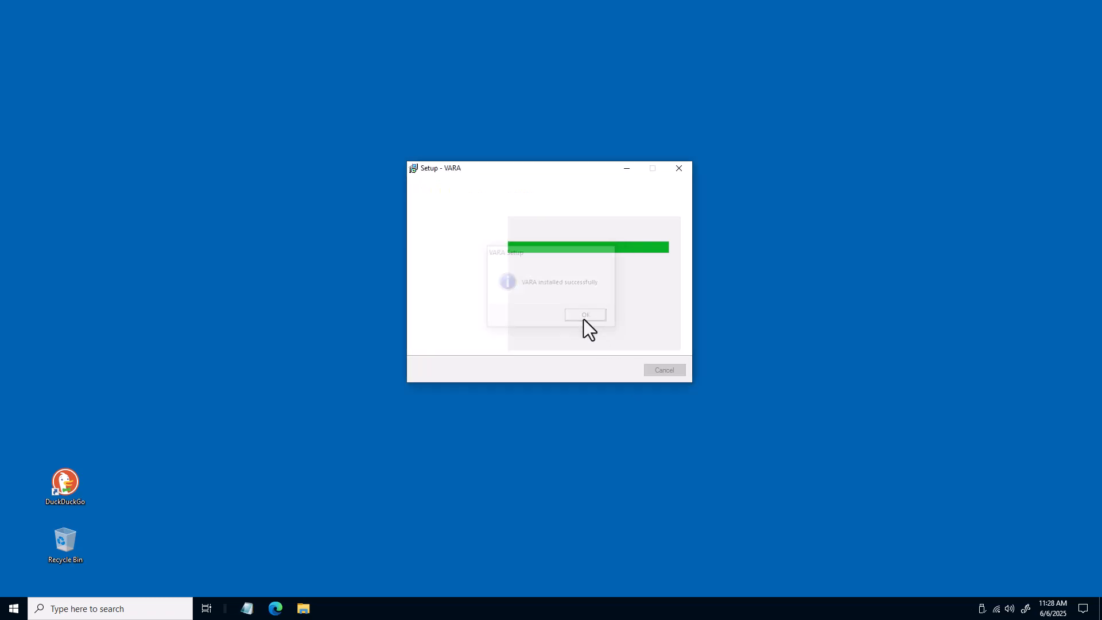
left_click(634, 371)
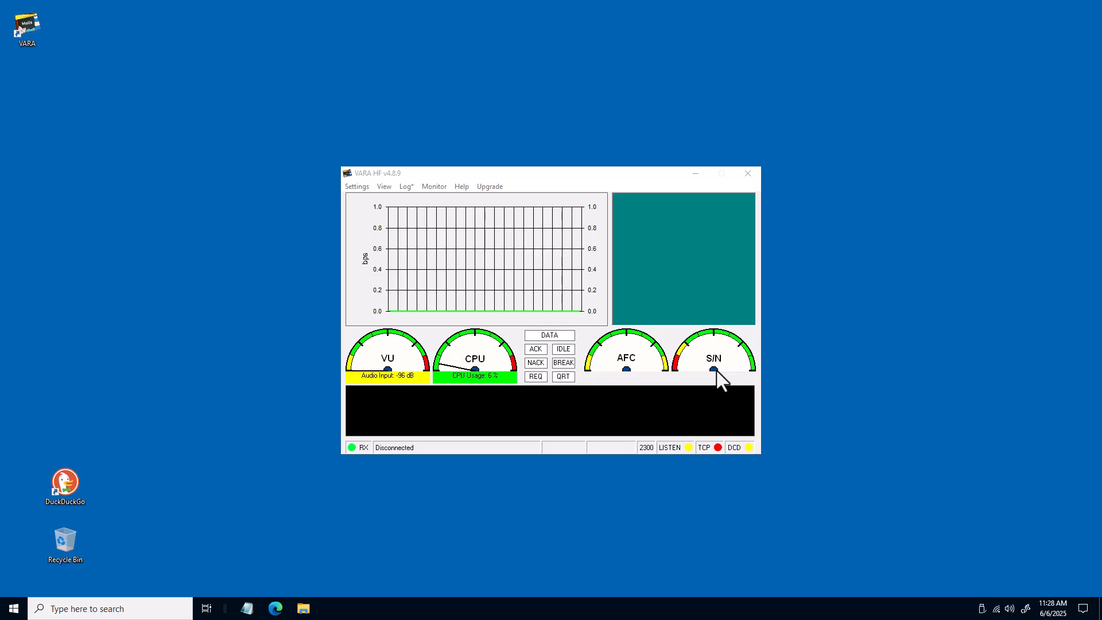
left_click(747, 175)
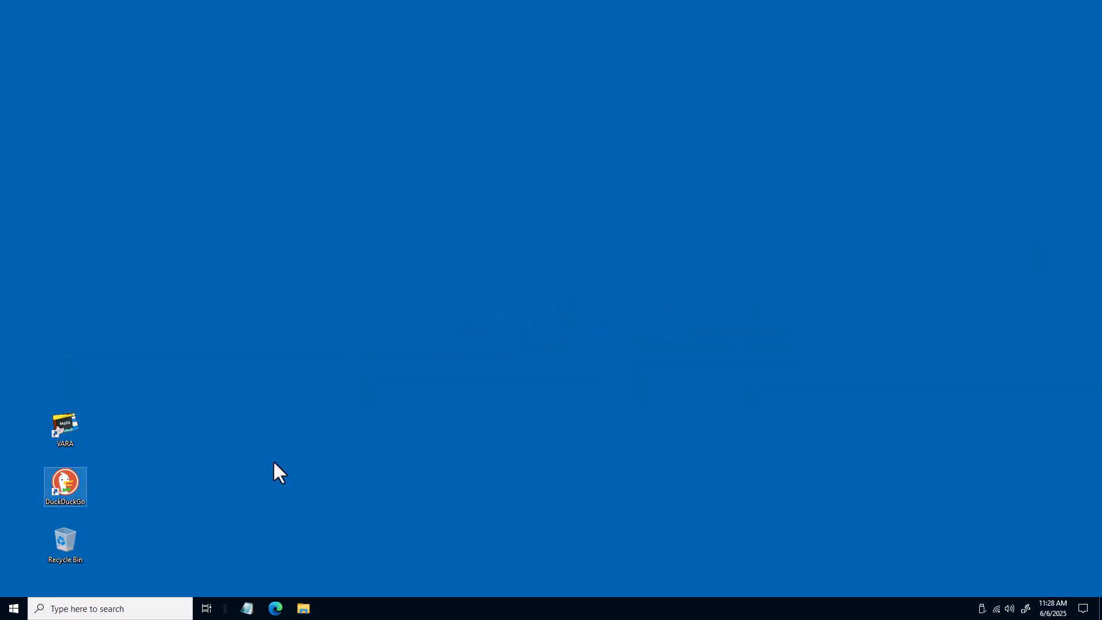
Open the DuckDuckGo browser and go to hamlib.github.io
double_click(67, 484)
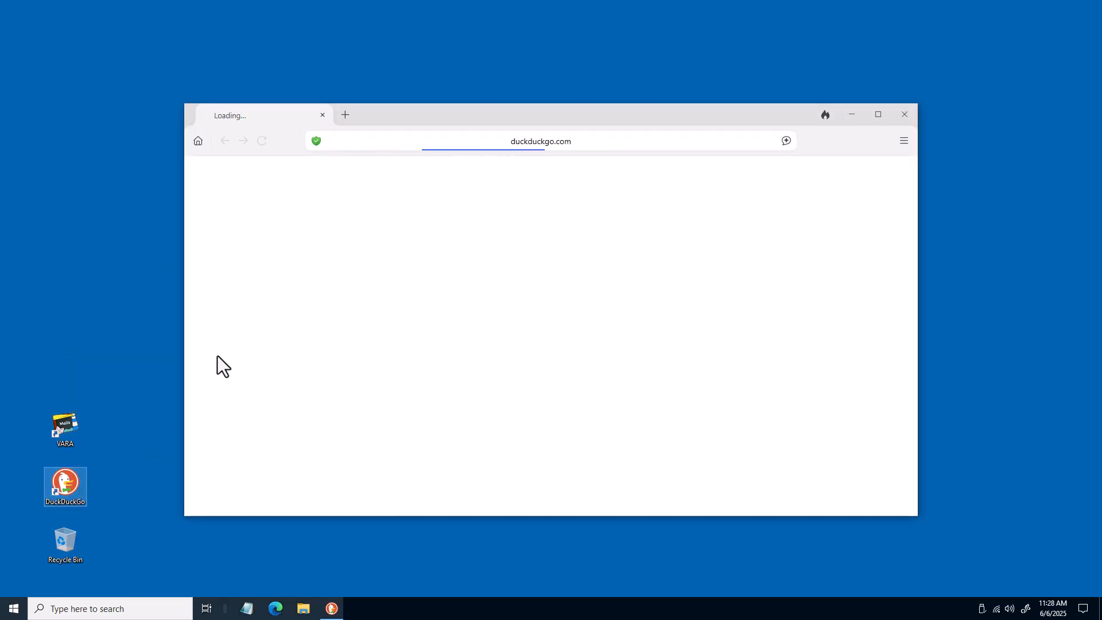
type("ham")
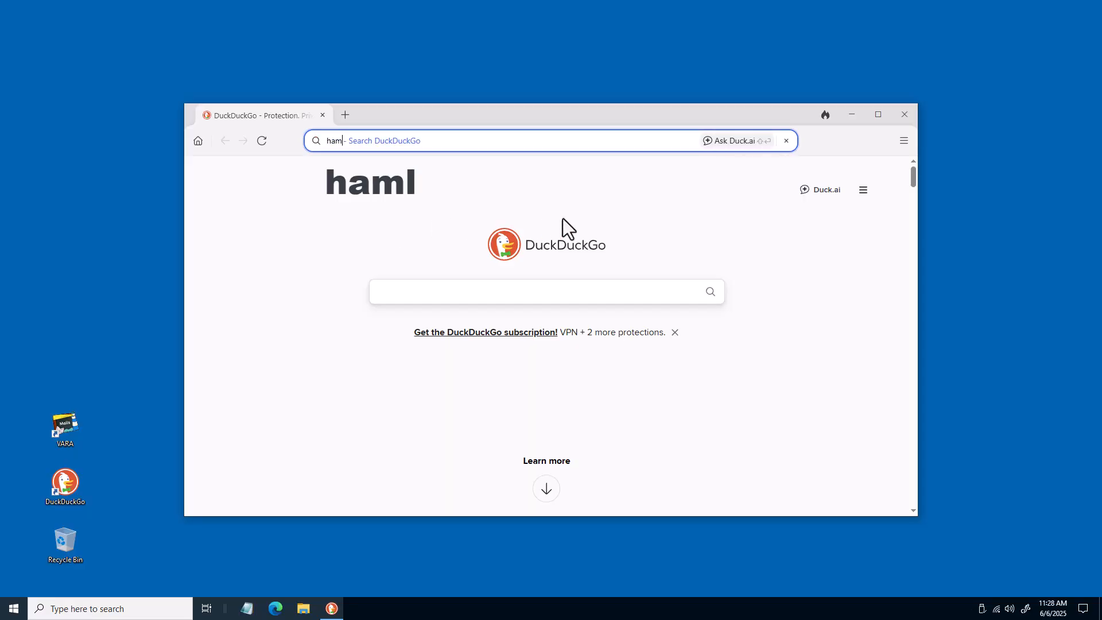
type("lib.github.io")
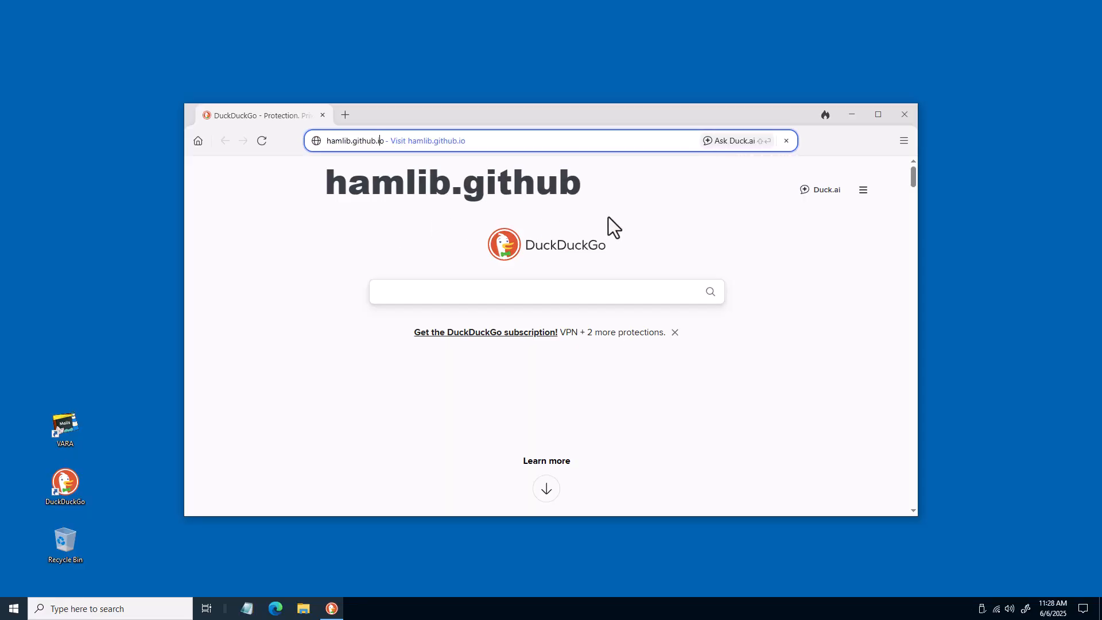
key("Return")
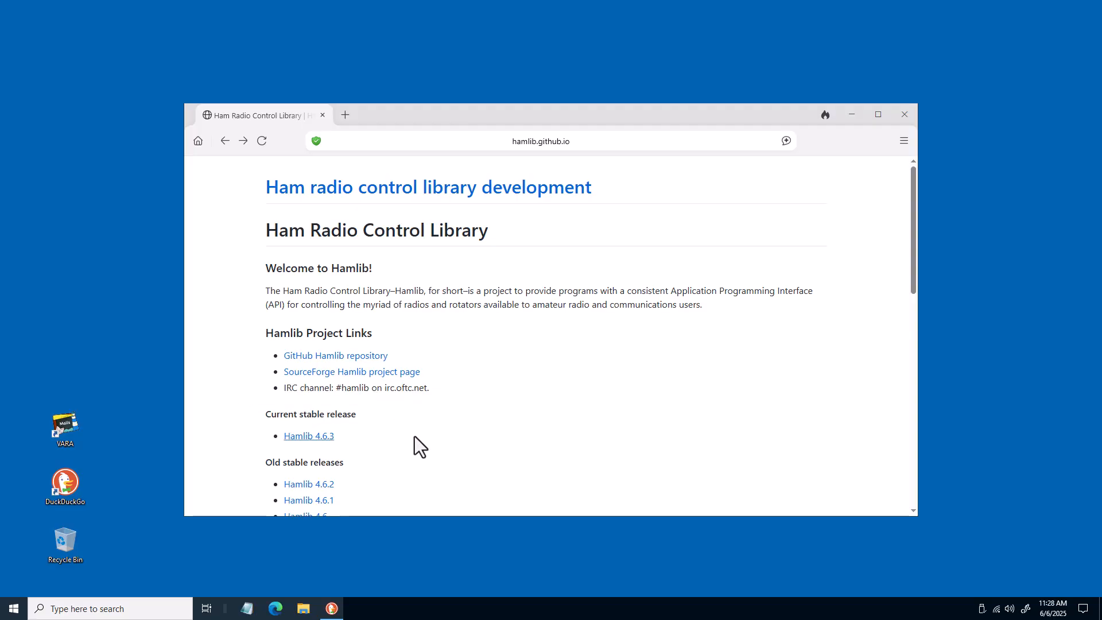
Open the Hamlib 4.6.3 release and download the hamlib-w64-4.6.3.zip asset
left_click(326, 437)
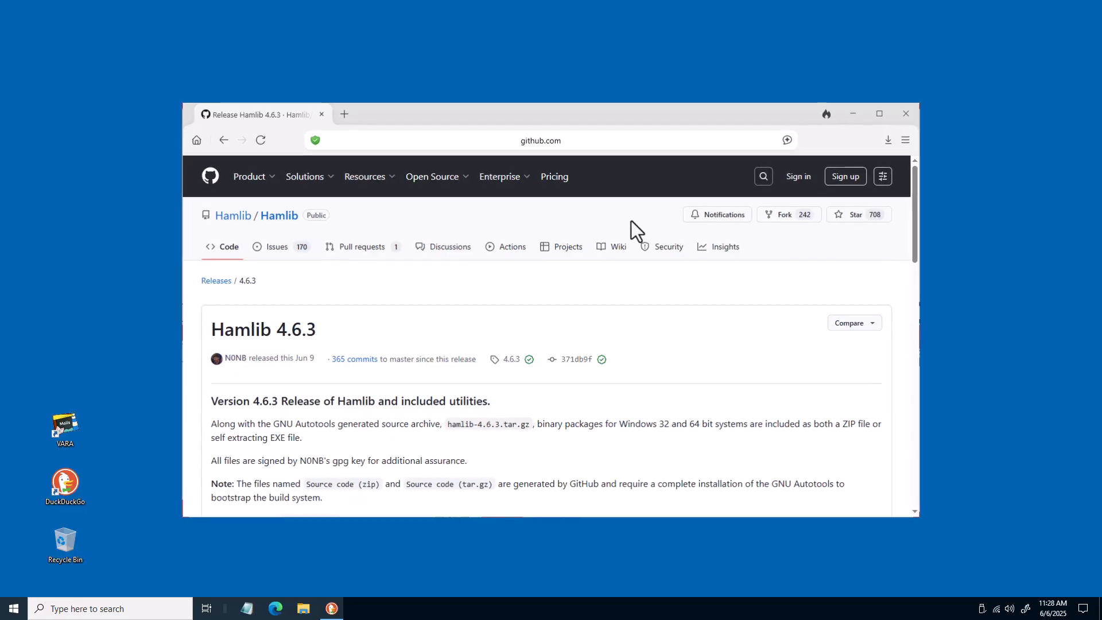
scroll(631, 221, "down", 2)
scroll(633, 219, "down", 5)
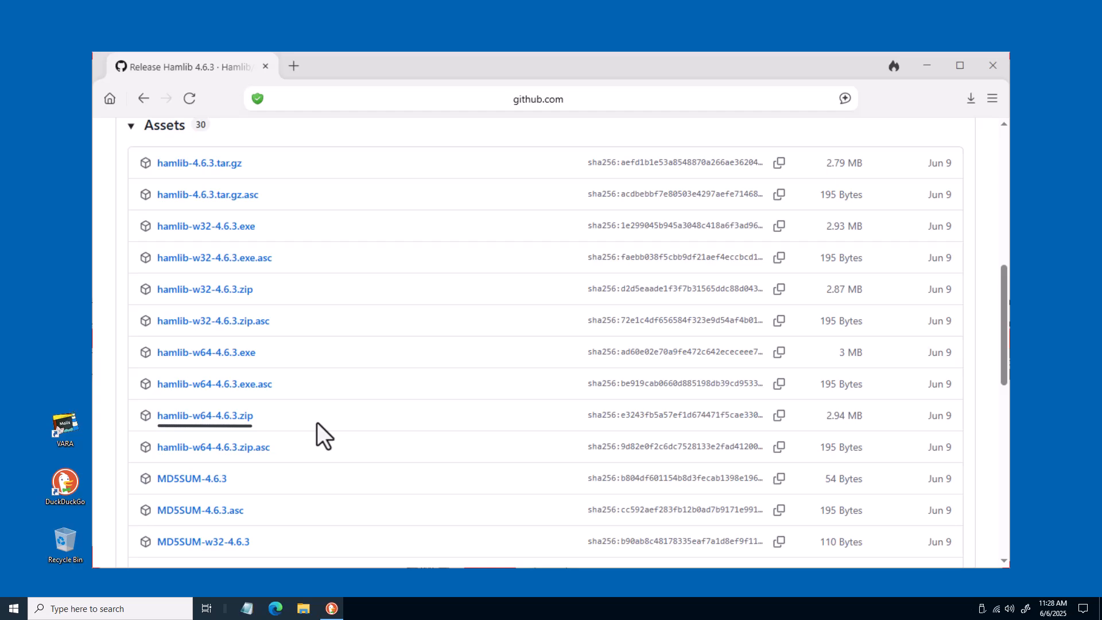
left_click(229, 420)
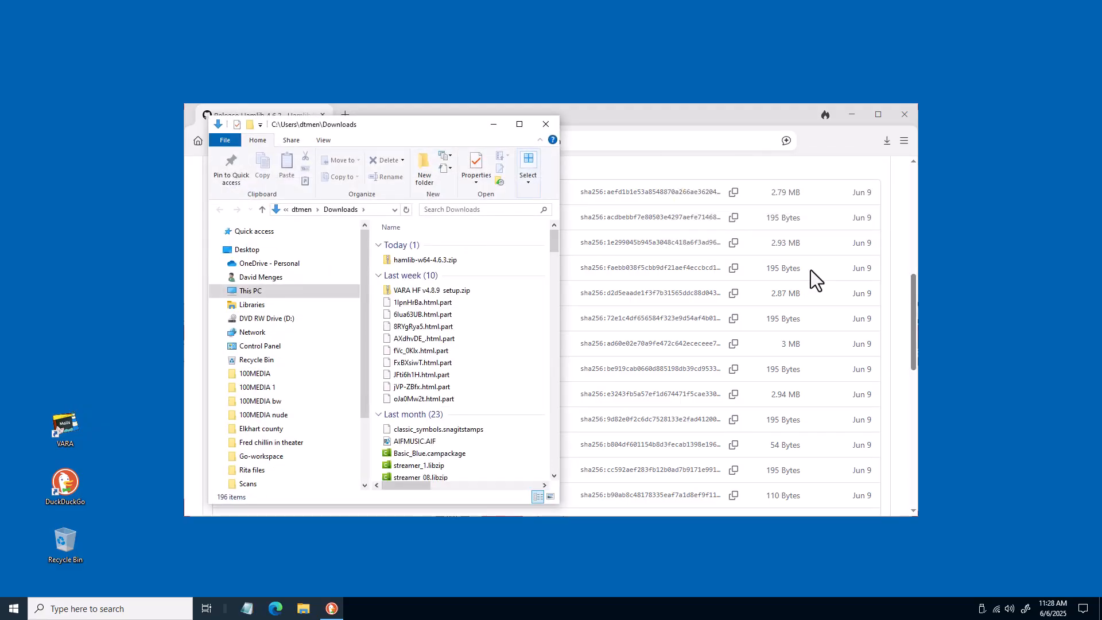
Open the hamlib-w64-4.6.3 zip and copy its hamlib-w64-4.6.3 folder to the root of drive C:
left_click(853, 117)
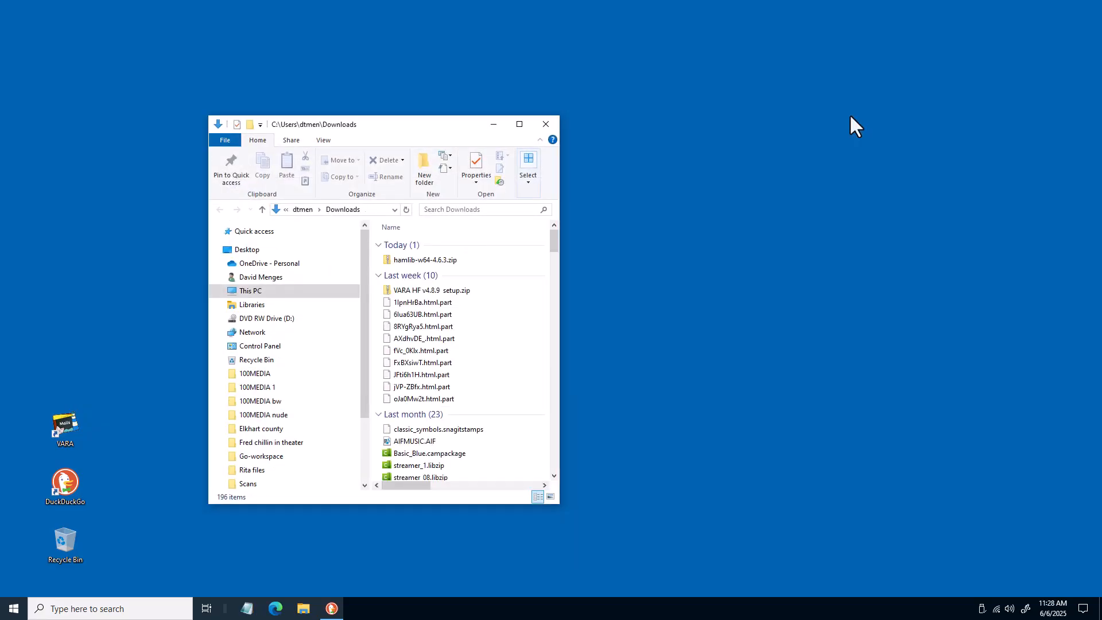
double_click(394, 257)
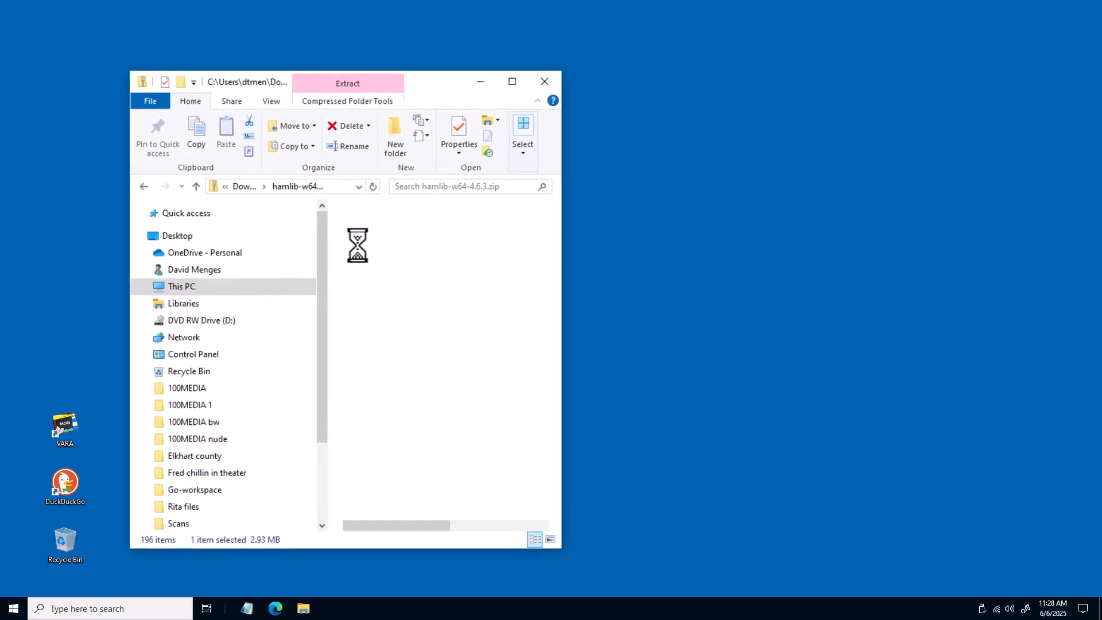
left_click(138, 287)
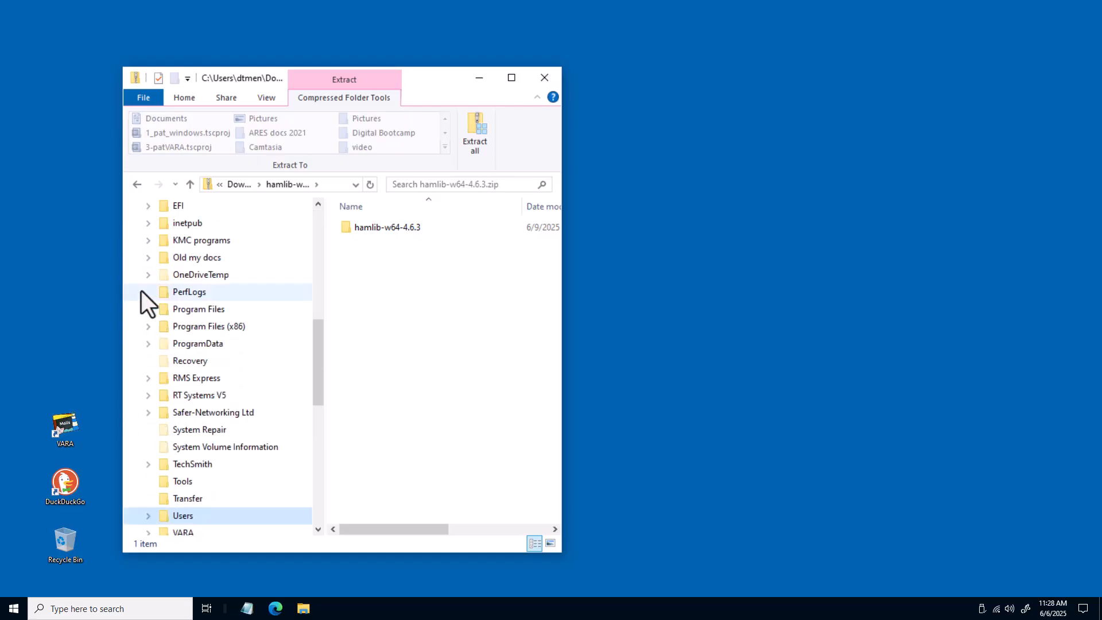
scroll(141, 291, "up", 5)
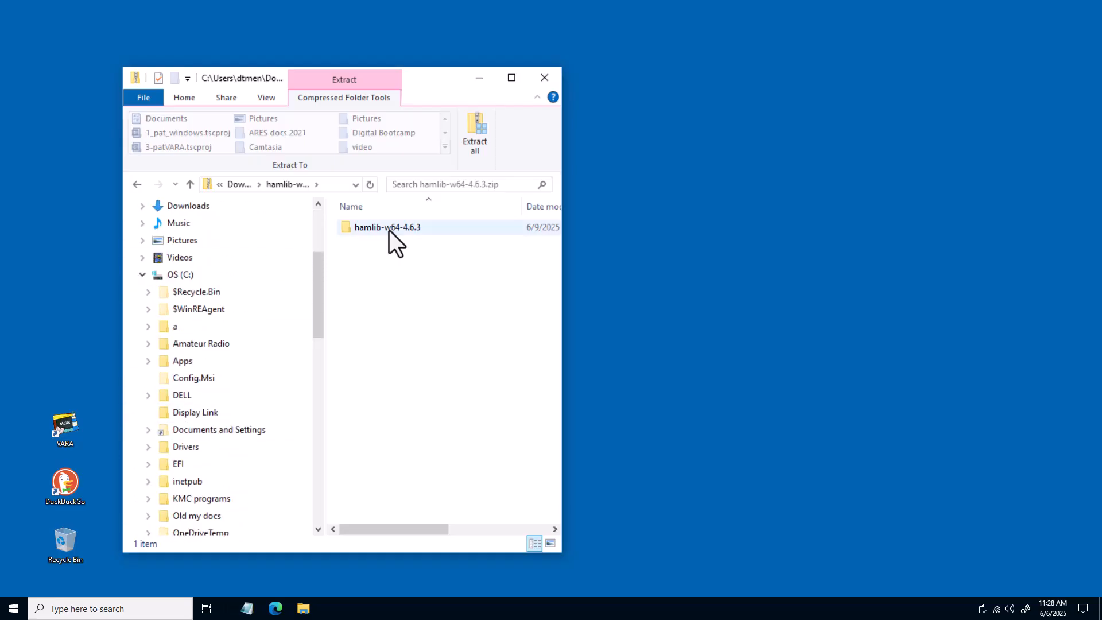
left_click_drag(390, 230, 287, 269)
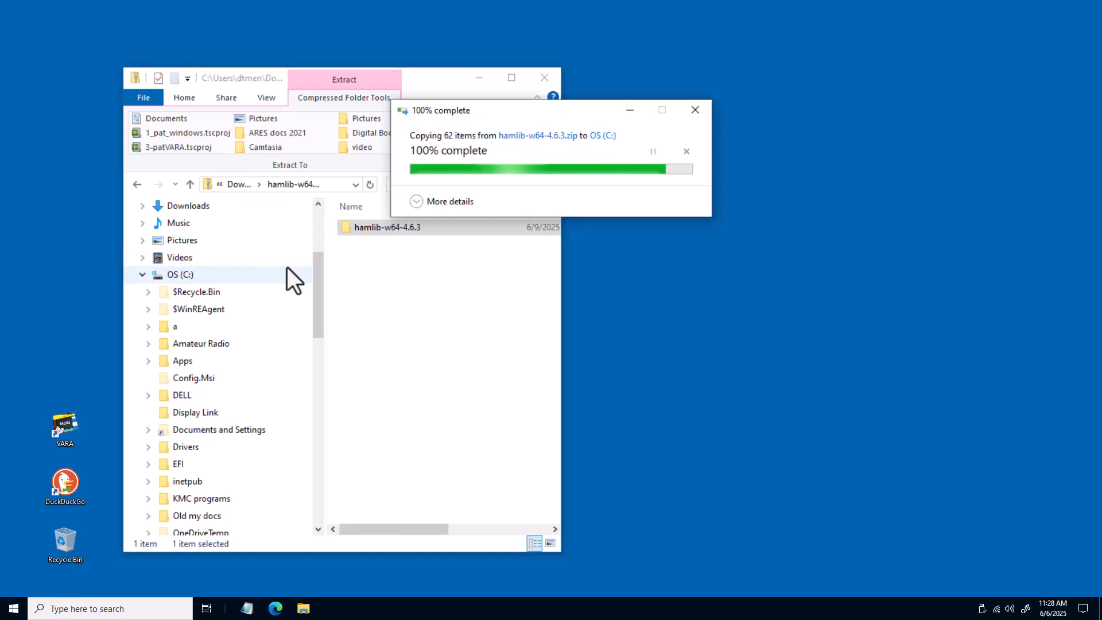
Try to rename the hamlib-w64-4.6.3 folder on drive C: to hamlib
scroll(287, 267, "down", 2)
scroll(287, 267, "down", 1)
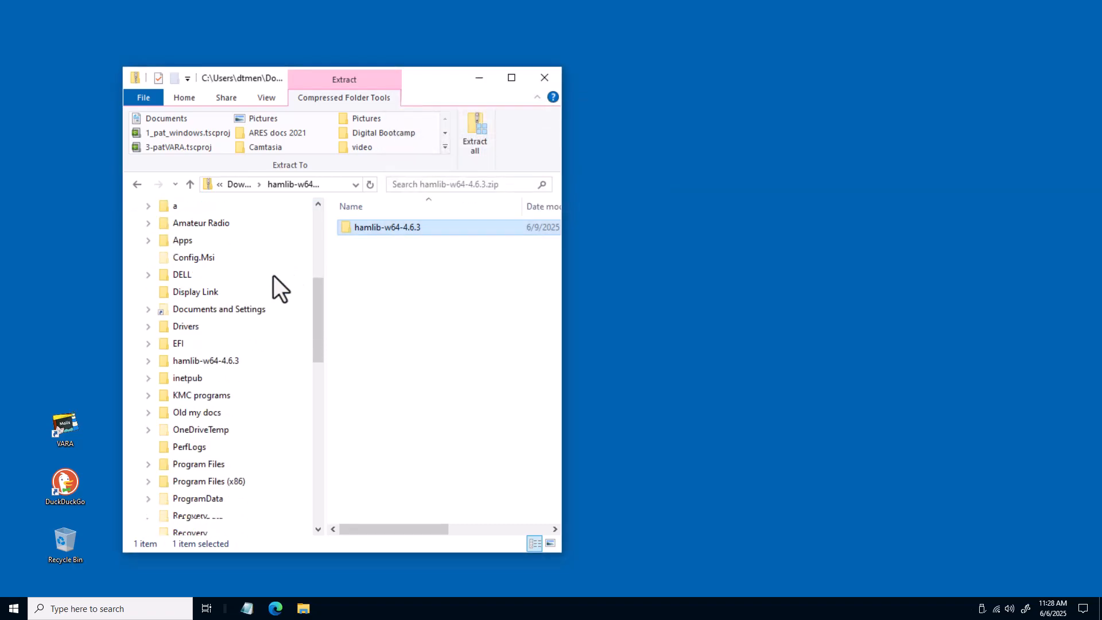
right_click(161, 360)
left_click(226, 304)
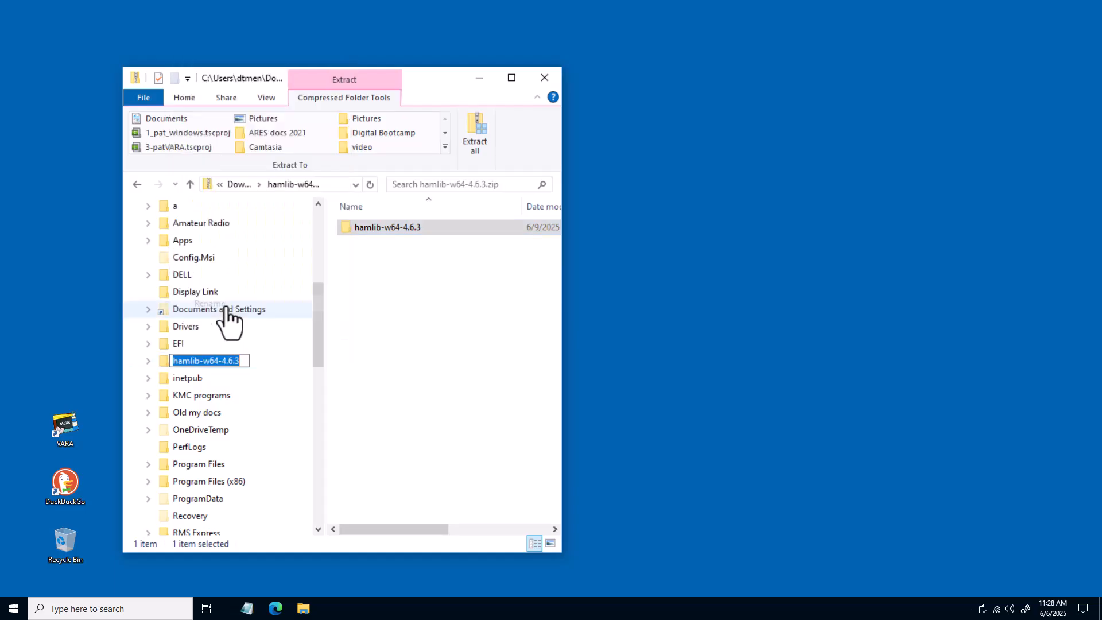
left_click(241, 362)
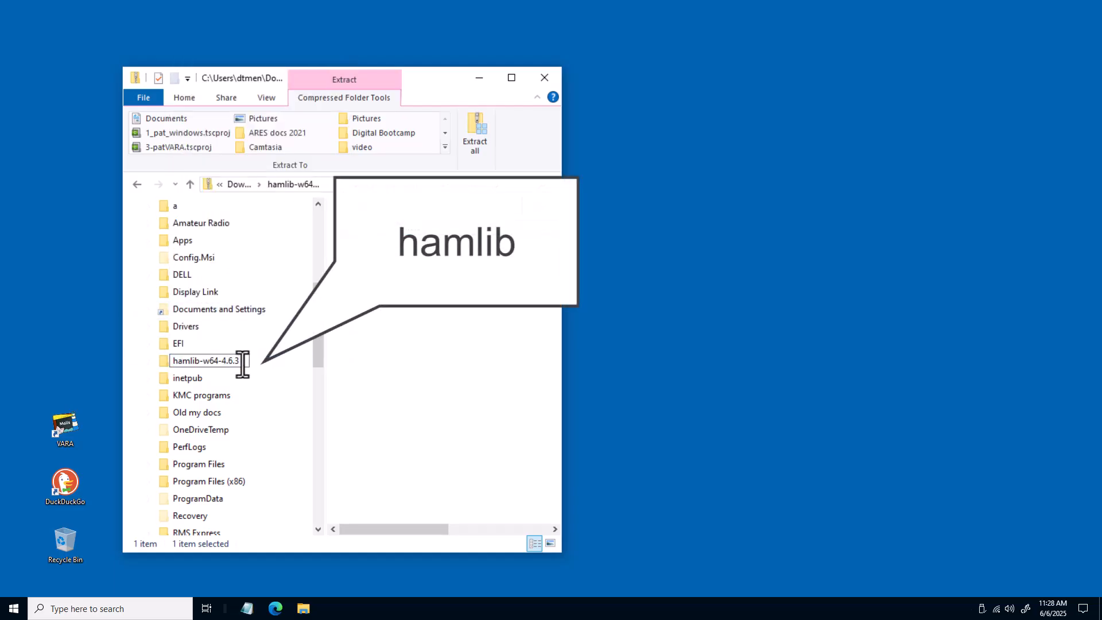
key("BackSpace")
key("BackSpace")
key("BackSpace")
key("BackSpace")
key("BackSpace")
key("BackSpace")
key("BackSpace")
key("BackSpace")
key("BackSpace")
key("BackSpace")
key("BackSpace")
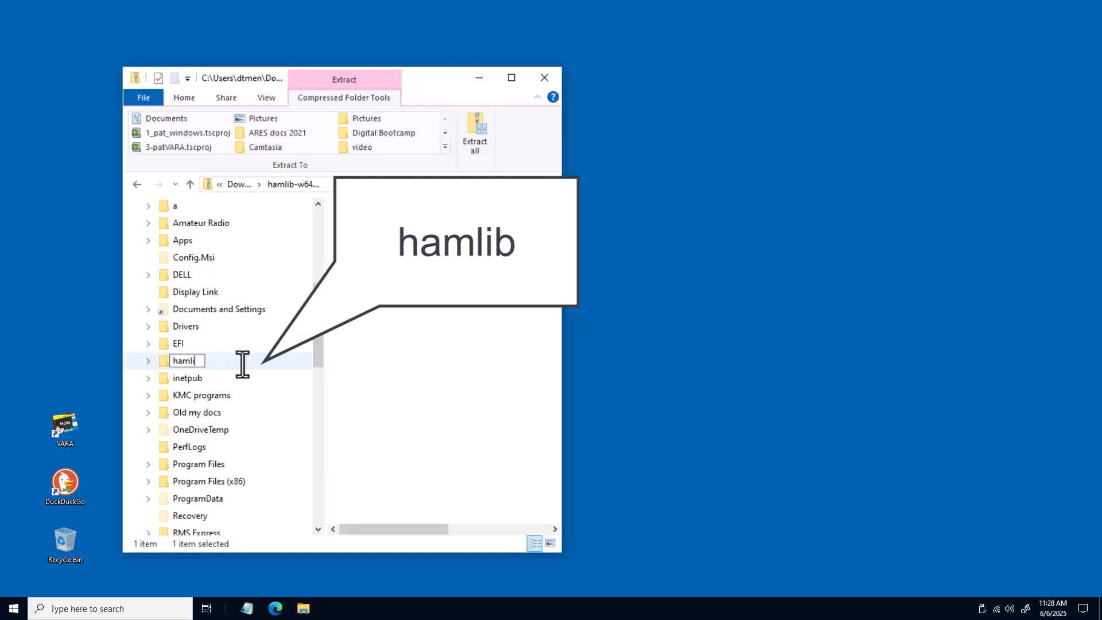
type("b")
key("Escape")
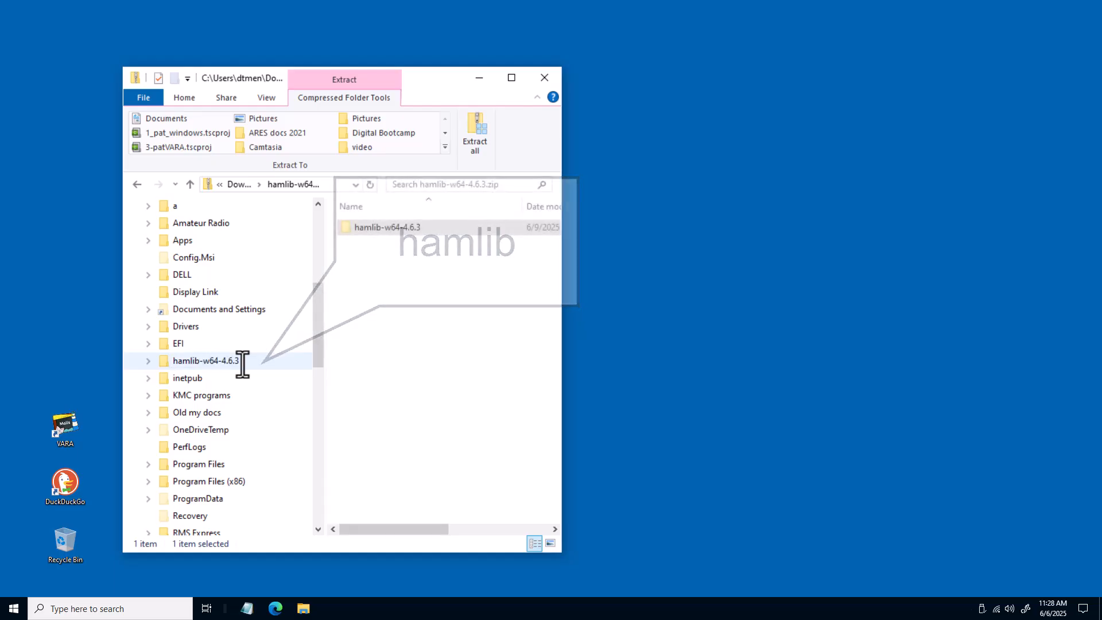
Check the renamed hamlib folder on drive C: and close the File Explorer window
scroll(242, 365, "down", 3)
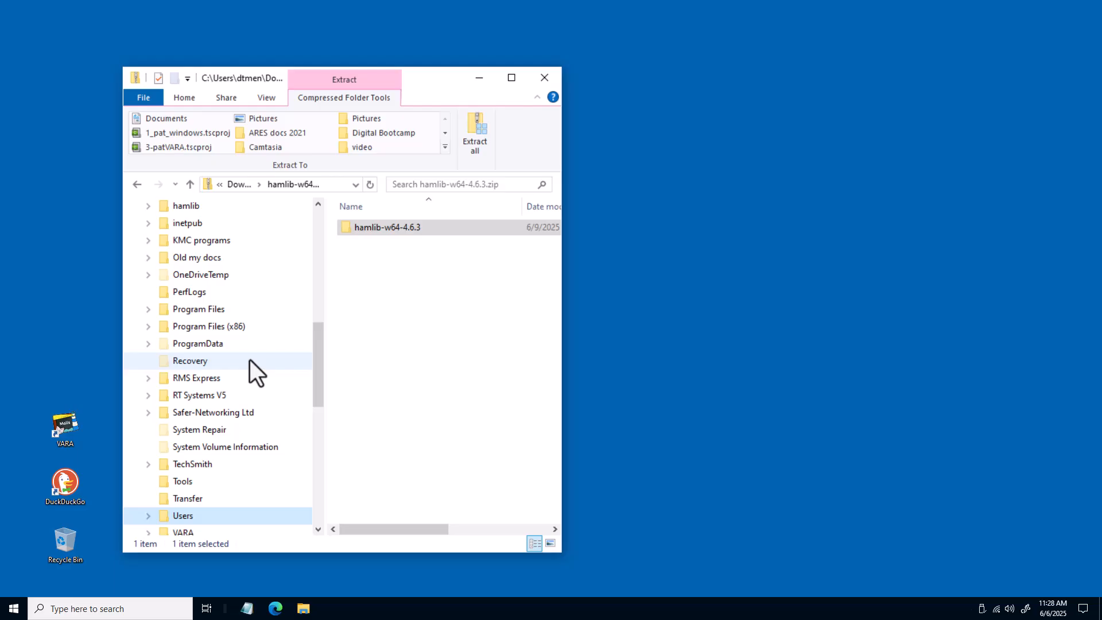
scroll(250, 359, "up", 2)
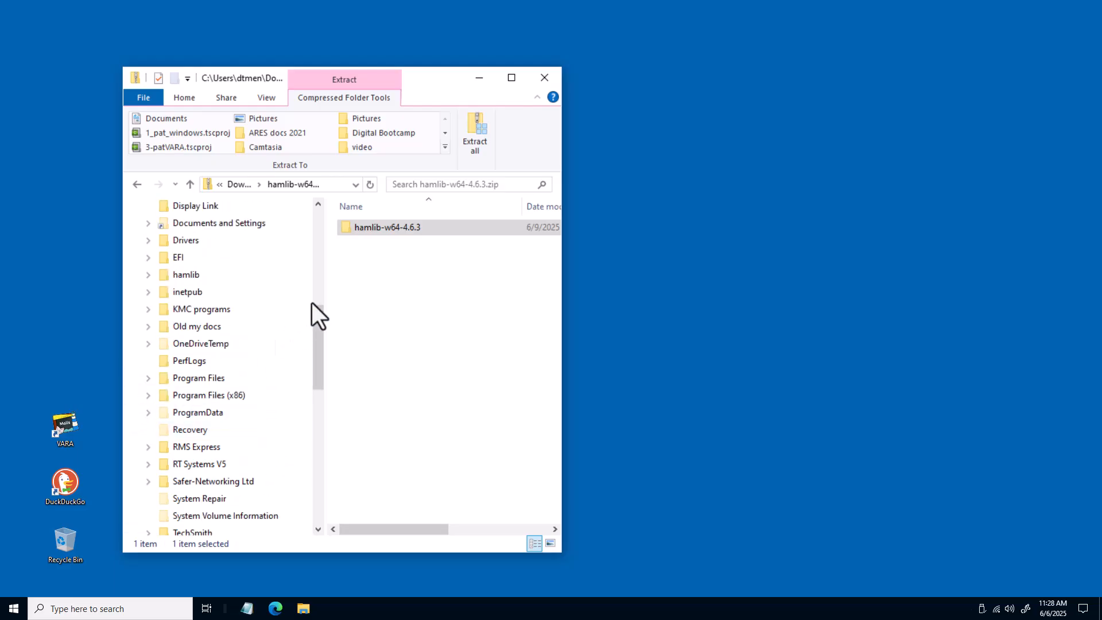
left_click(545, 78)
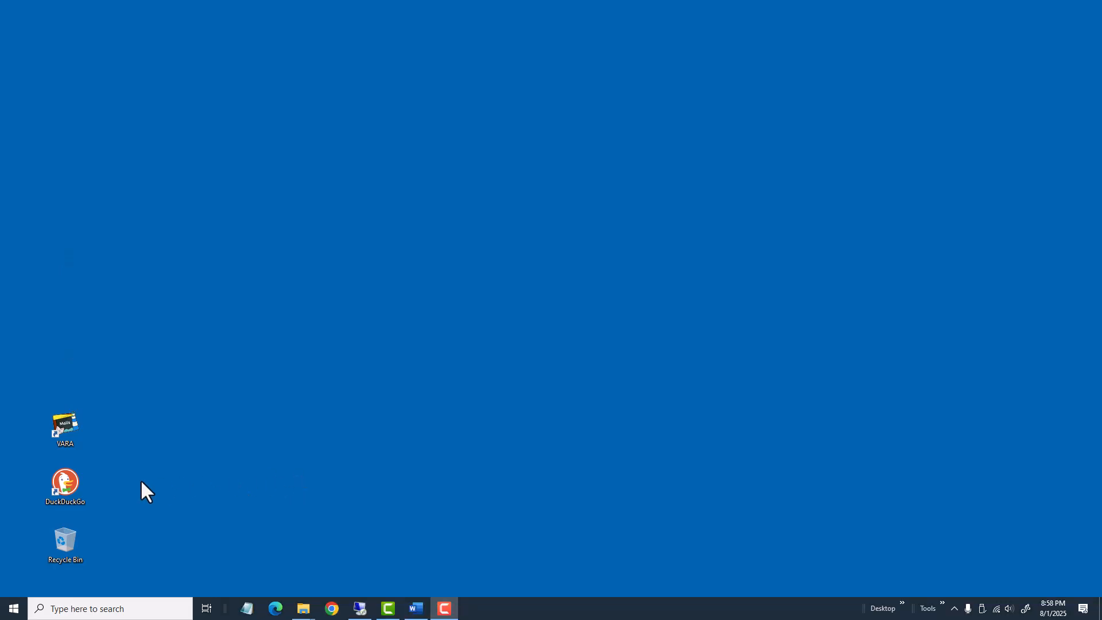
Open the DuckDuckGo browser and go to sourceforge.net/projects/fldigi/files/flrig
double_click(63, 484)
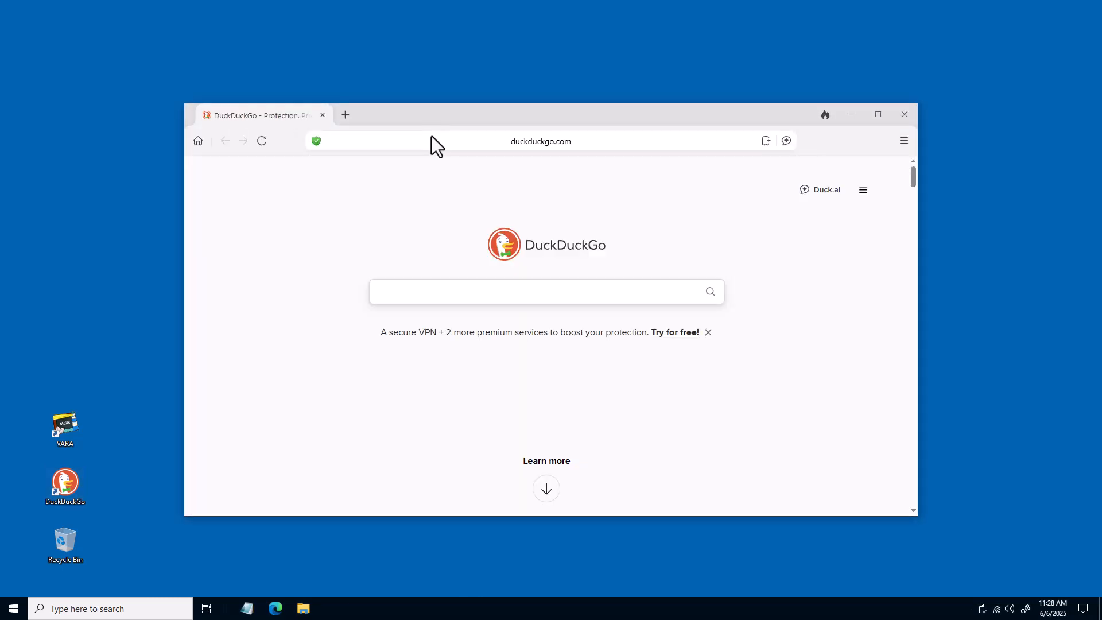
left_click(431, 136)
type("sourcefor")
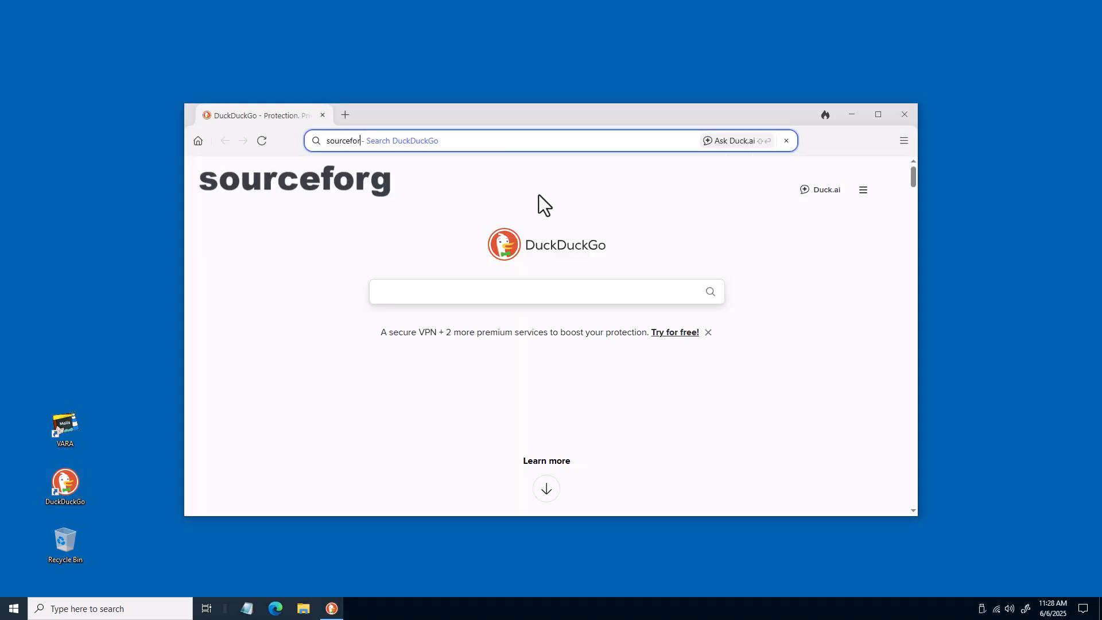
type("ge.net/")
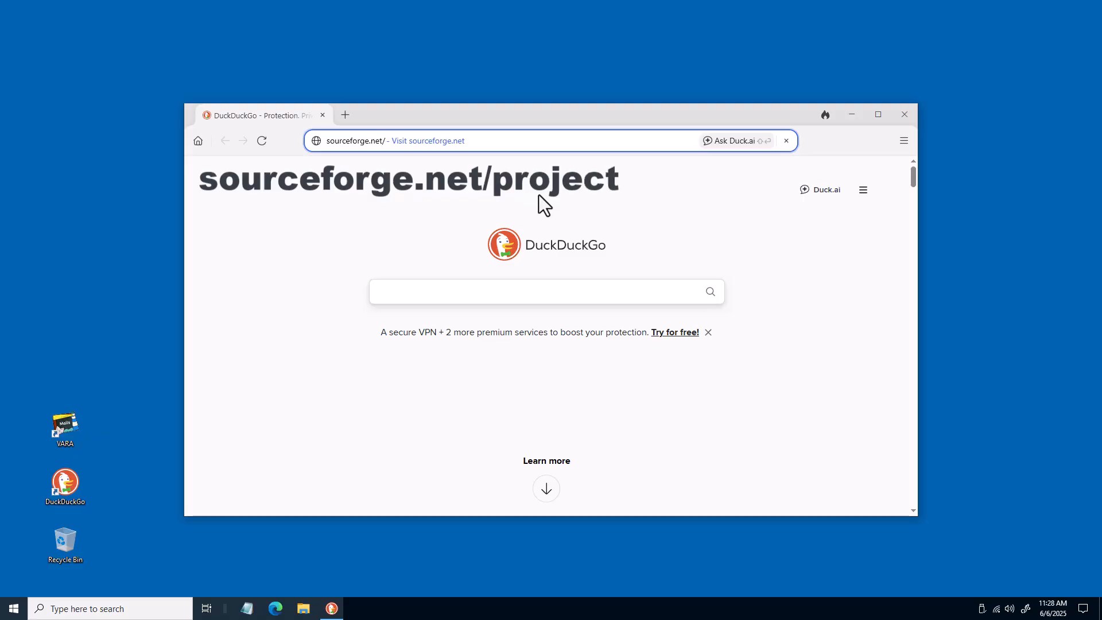
type("projects/fldigi/files/flrig")
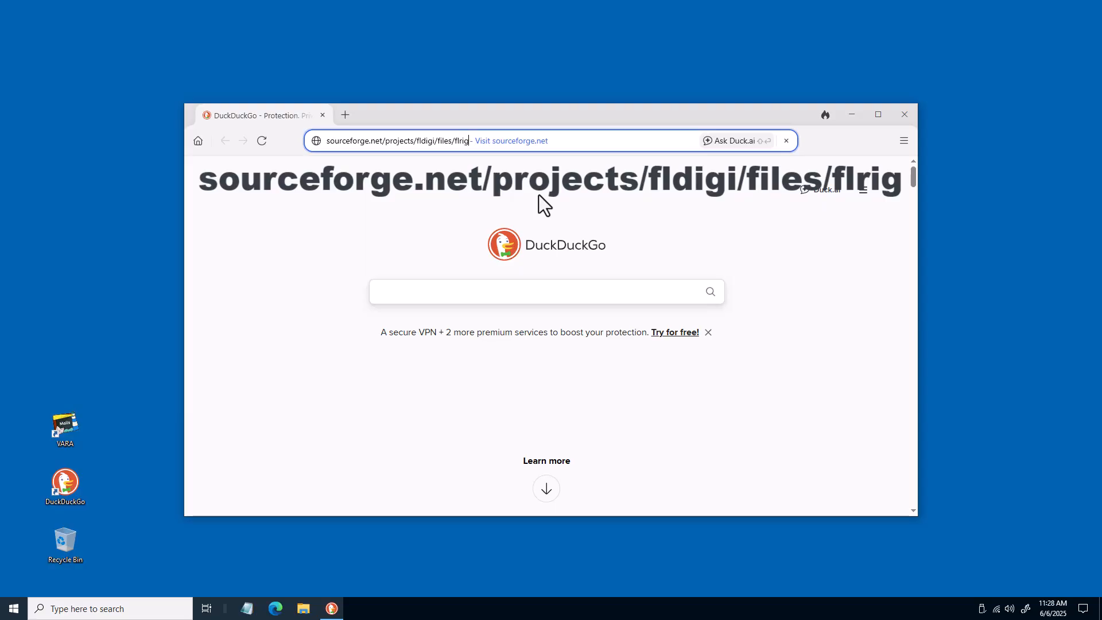
key("Return")
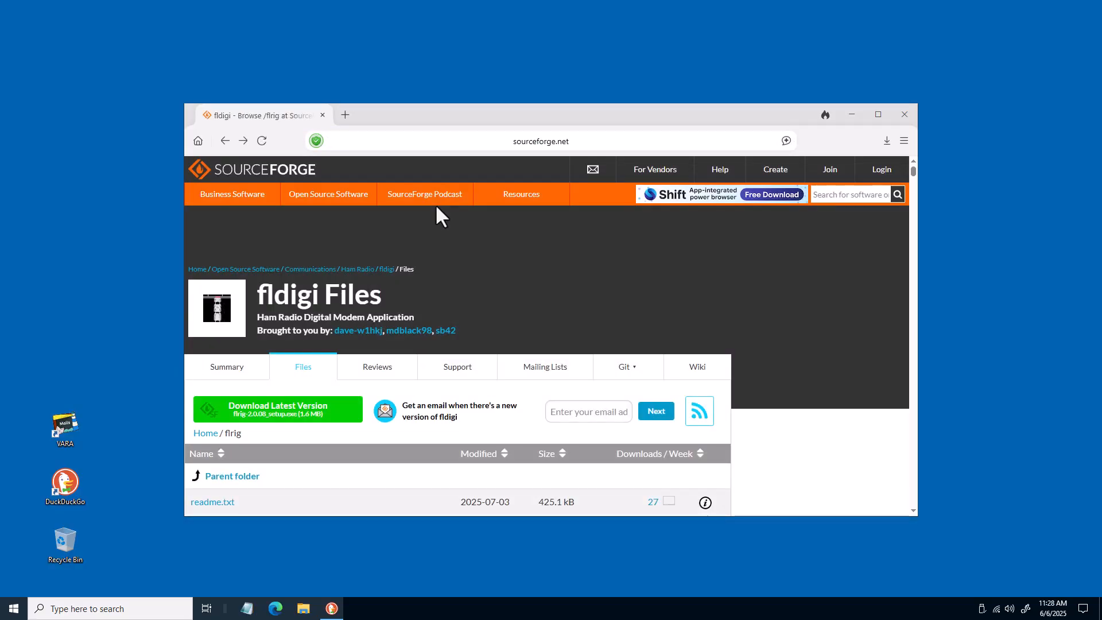
Download flrig-2.0.08_setup.exe from the flrig files list
scroll(435, 204, "down", 2)
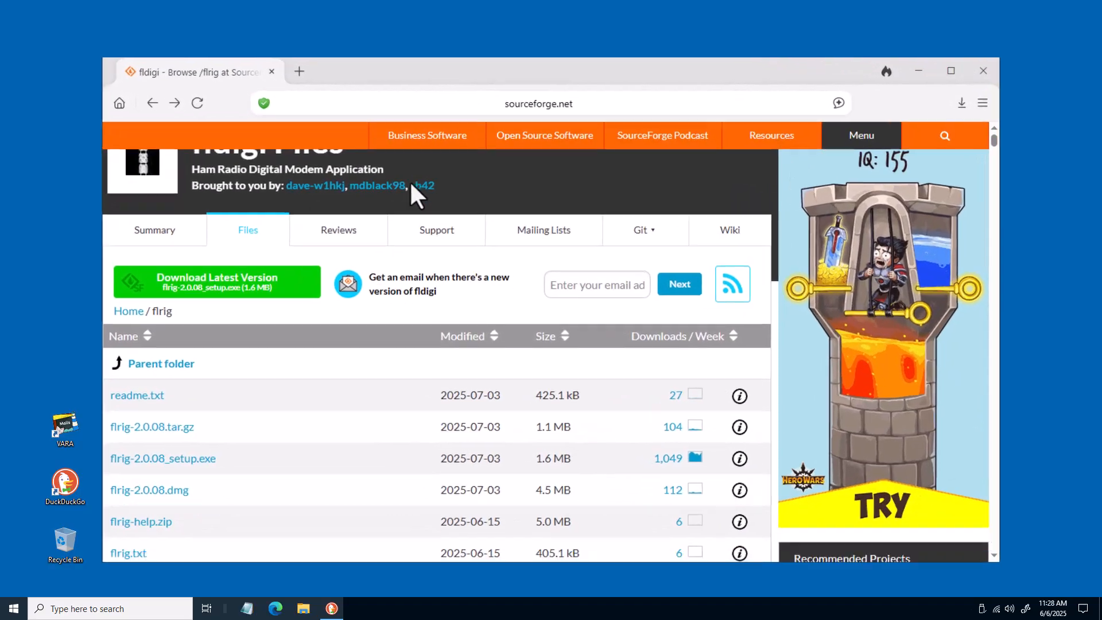
scroll(411, 184, "down", 3)
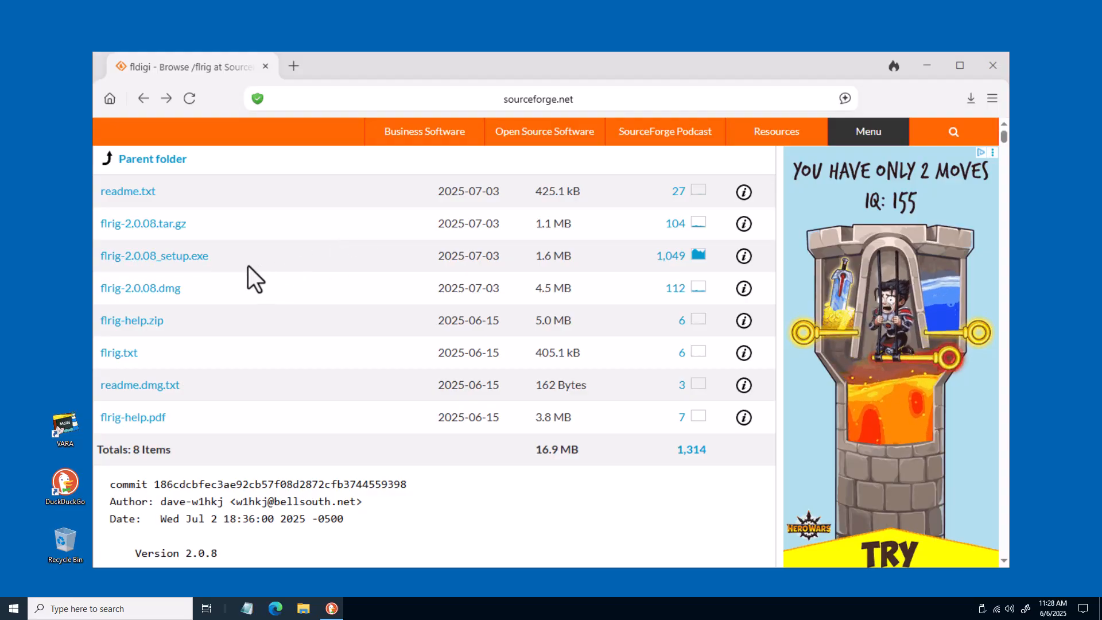
left_click(199, 259)
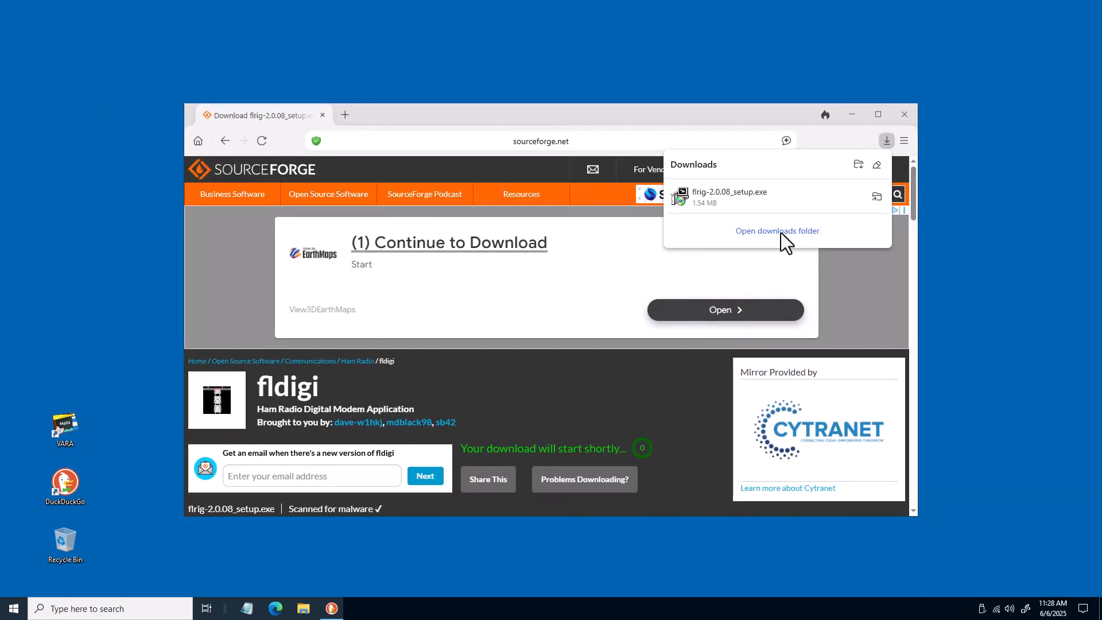
Open the downloads folder, close the browser, and move flrig-2.0.08_setup.exe onto the desktop
left_click(779, 231)
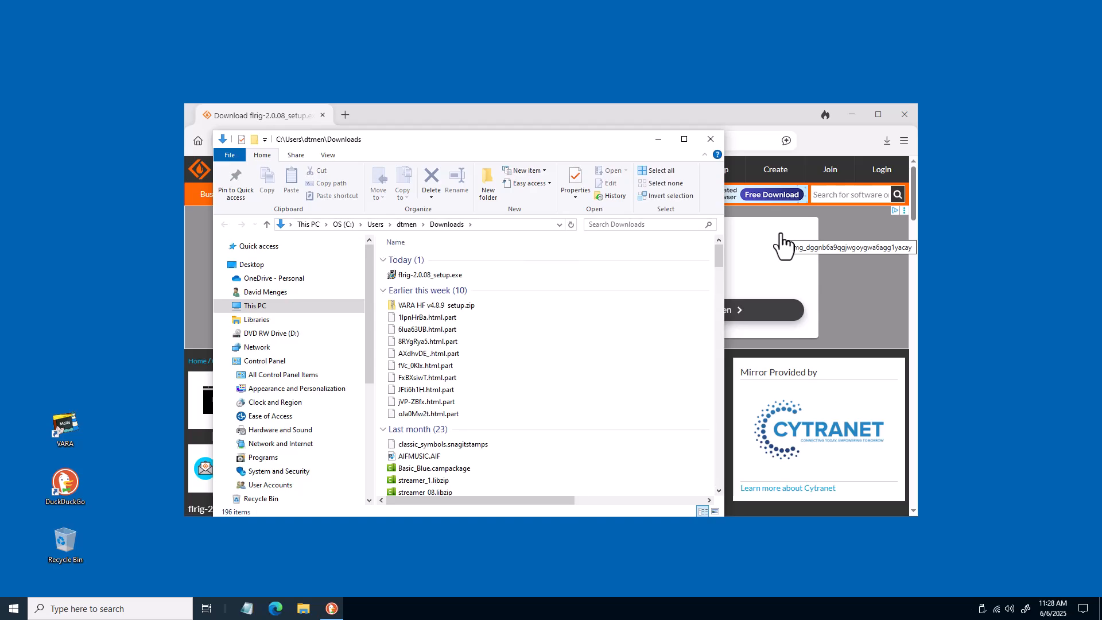
left_click(851, 114)
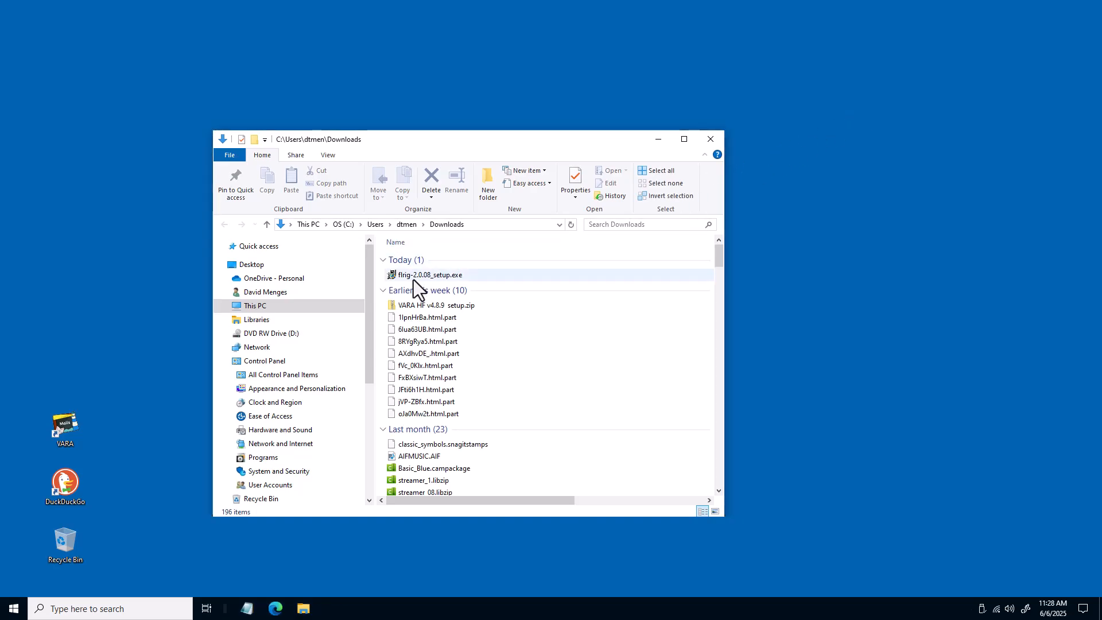
left_click(389, 274)
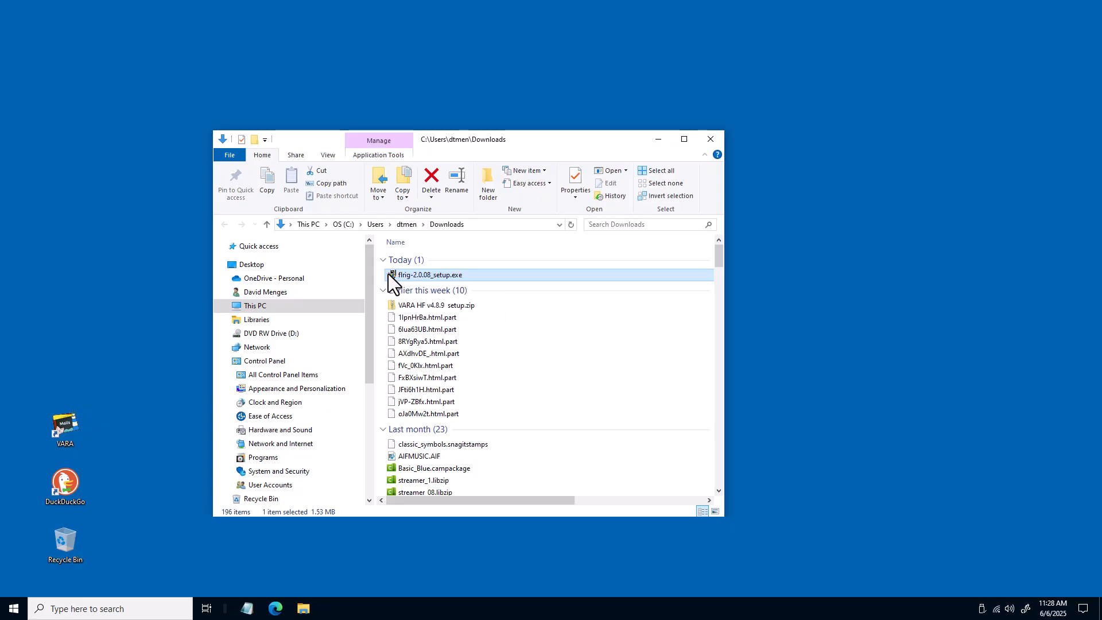
left_click_drag(388, 273, 782, 304)
left_click(710, 140)
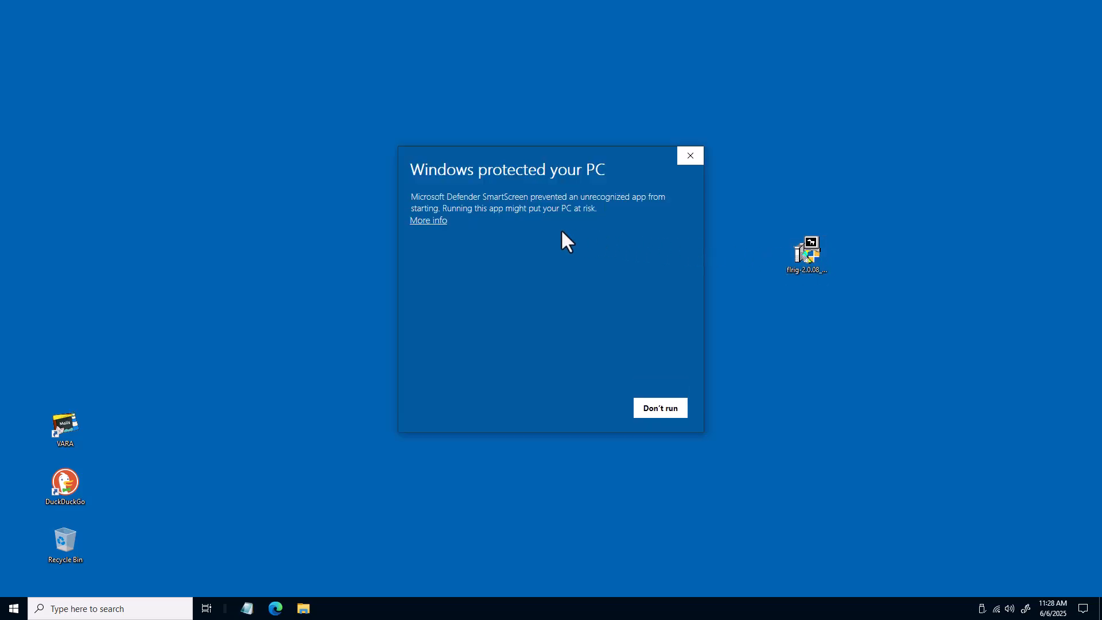
Run the flrig 2.0.08 installer past the security prompts, accept the license, and install with default options
left_click(445, 221)
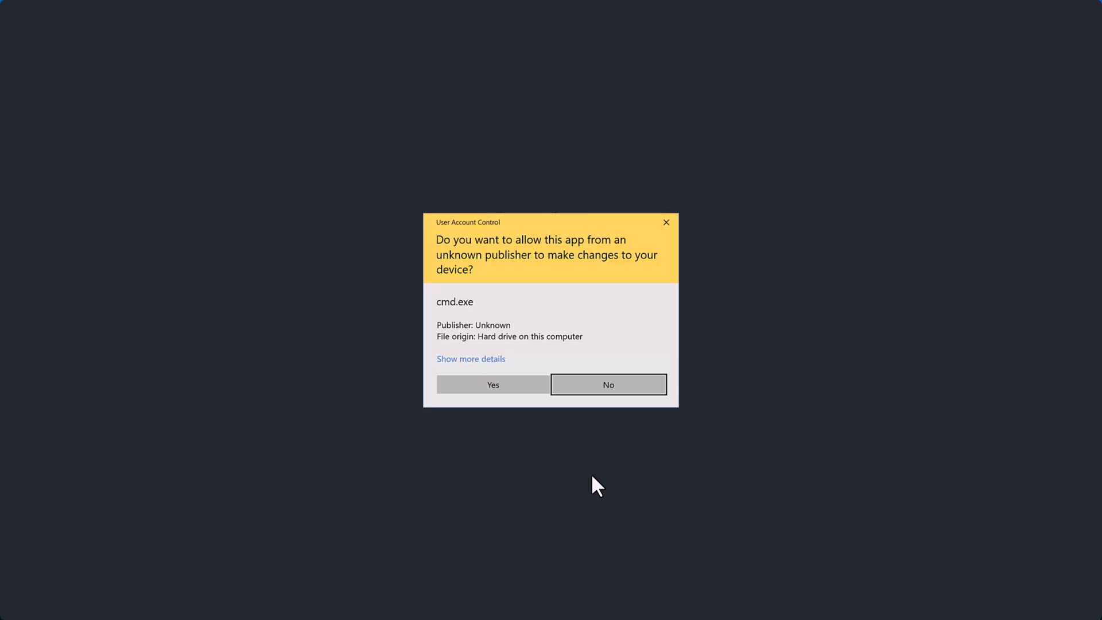
left_click(499, 390)
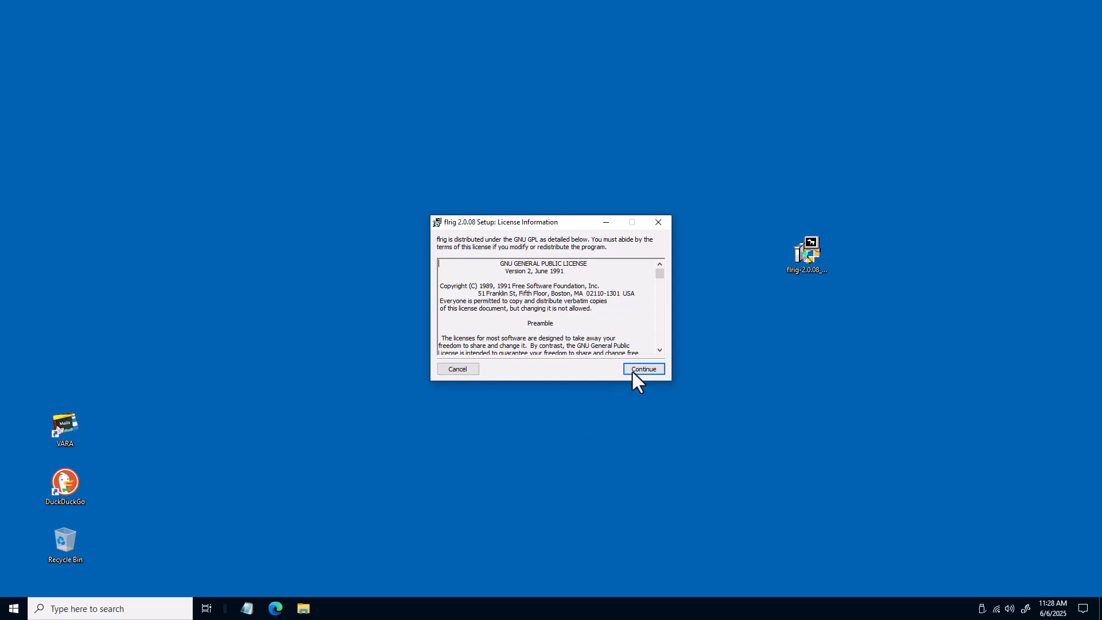
left_click(632, 369)
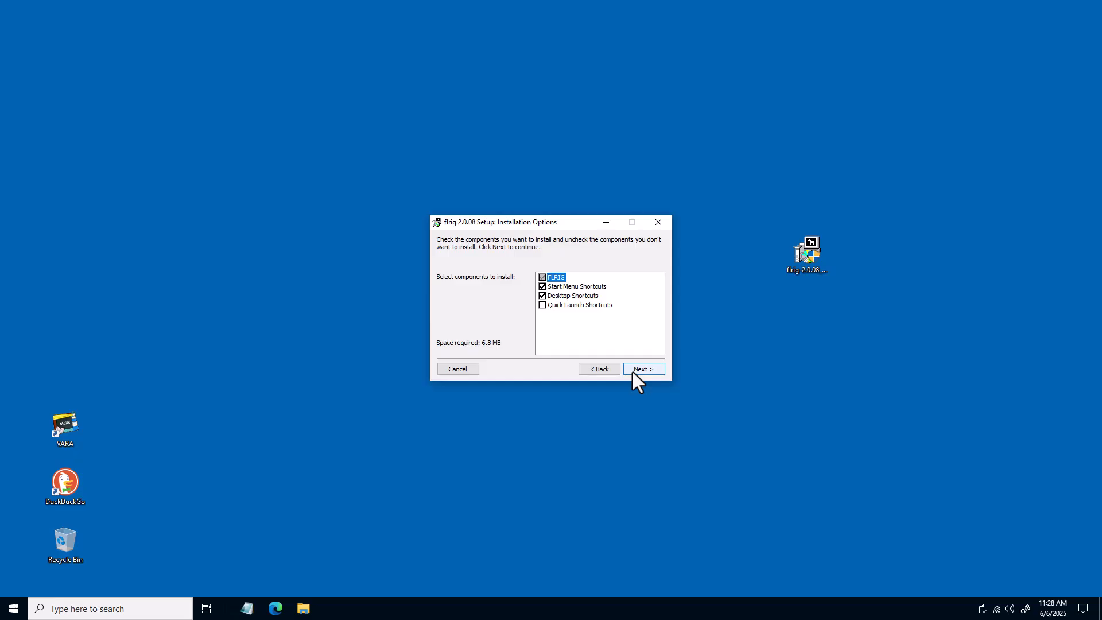
left_click(632, 370)
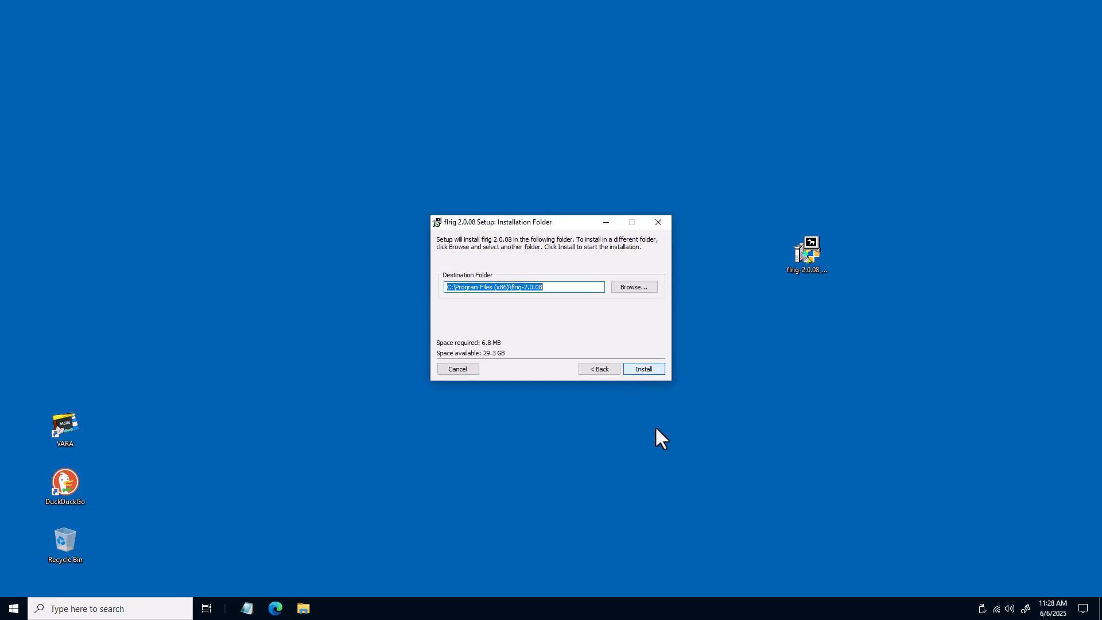
left_click(646, 373)
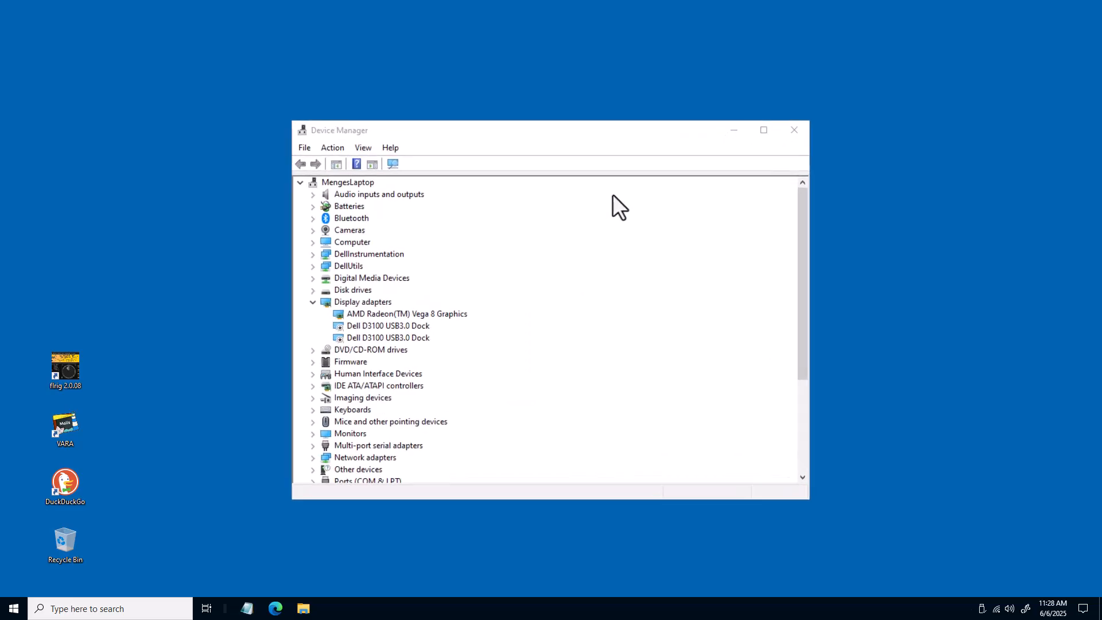
Inspect the Ports (COM & LPT) and Sound, video and game controllers categories in Device Manager, then close it
scroll(615, 196, "down", 3)
scroll(618, 186, "down", 2)
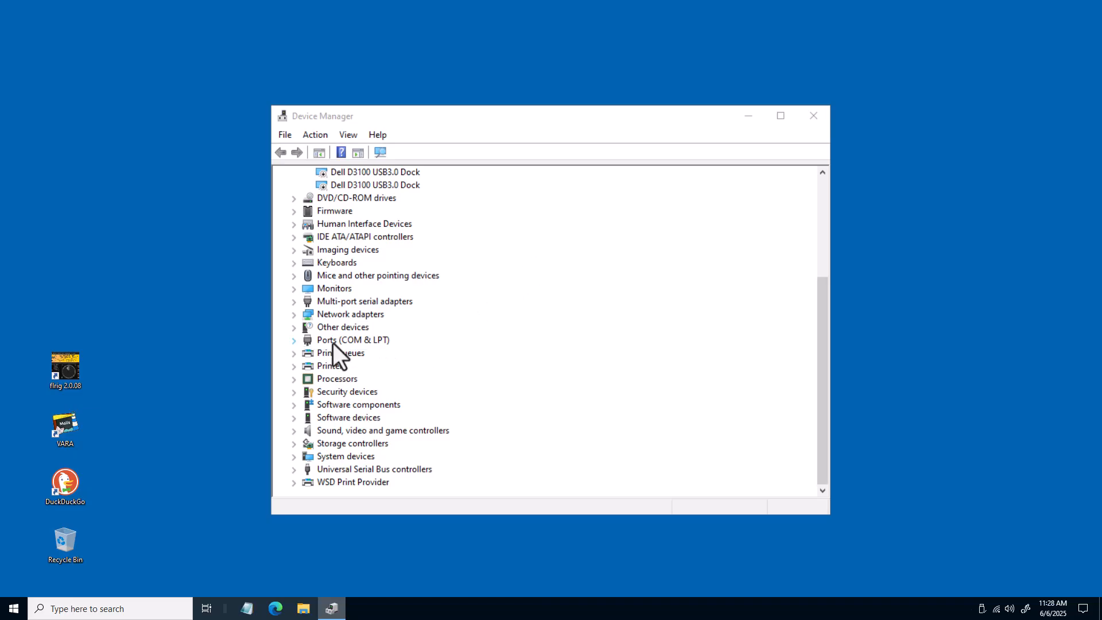
left_click(294, 341)
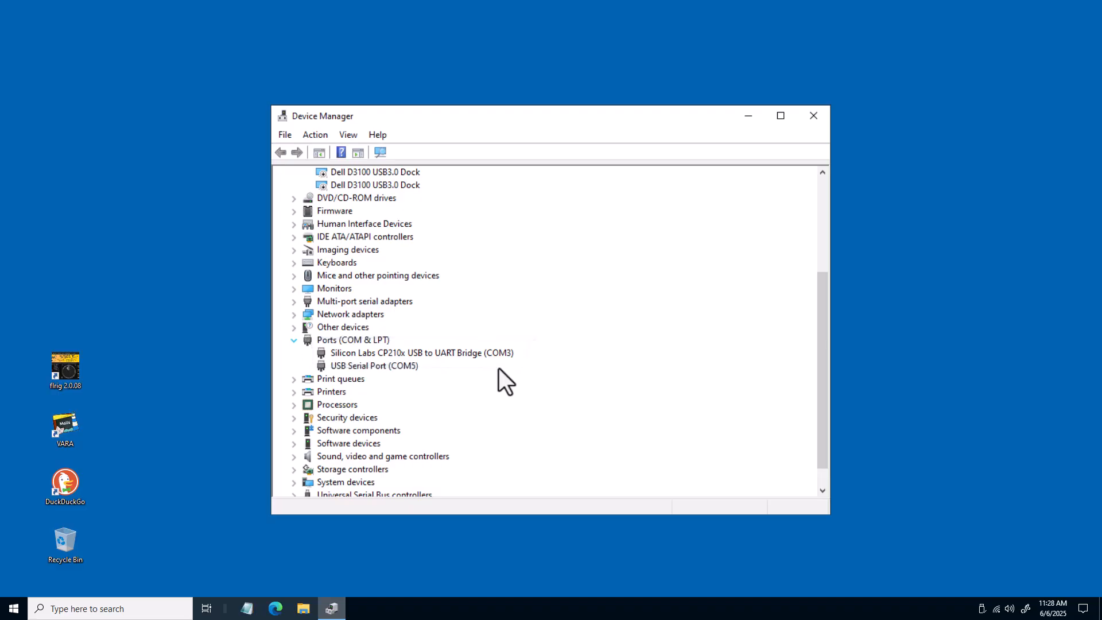
scroll(286, 381, "down", 1)
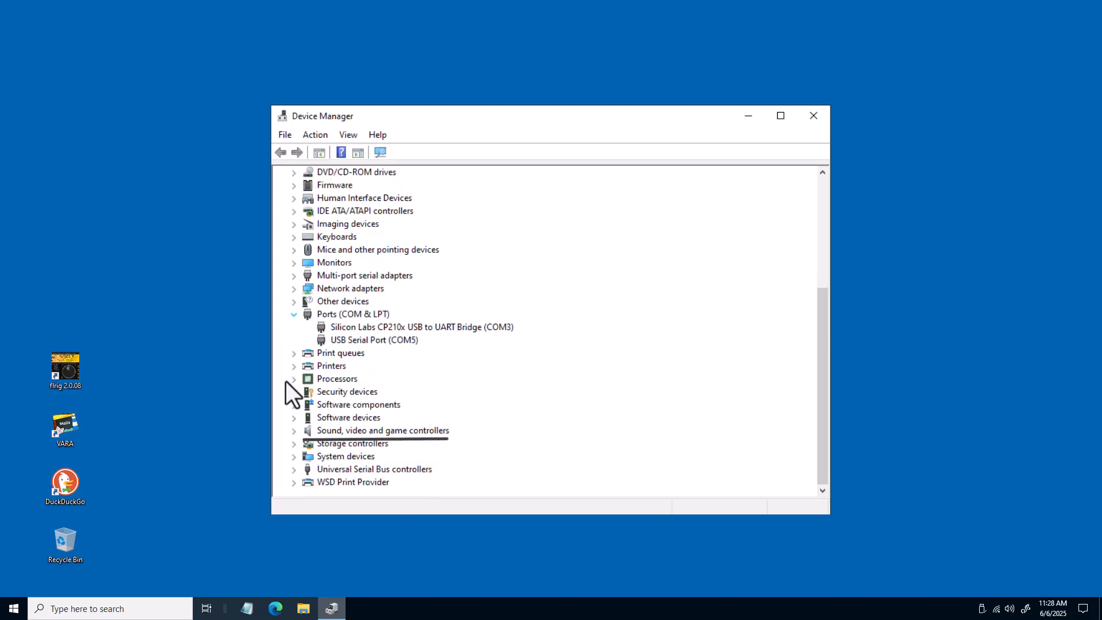
left_click(294, 431)
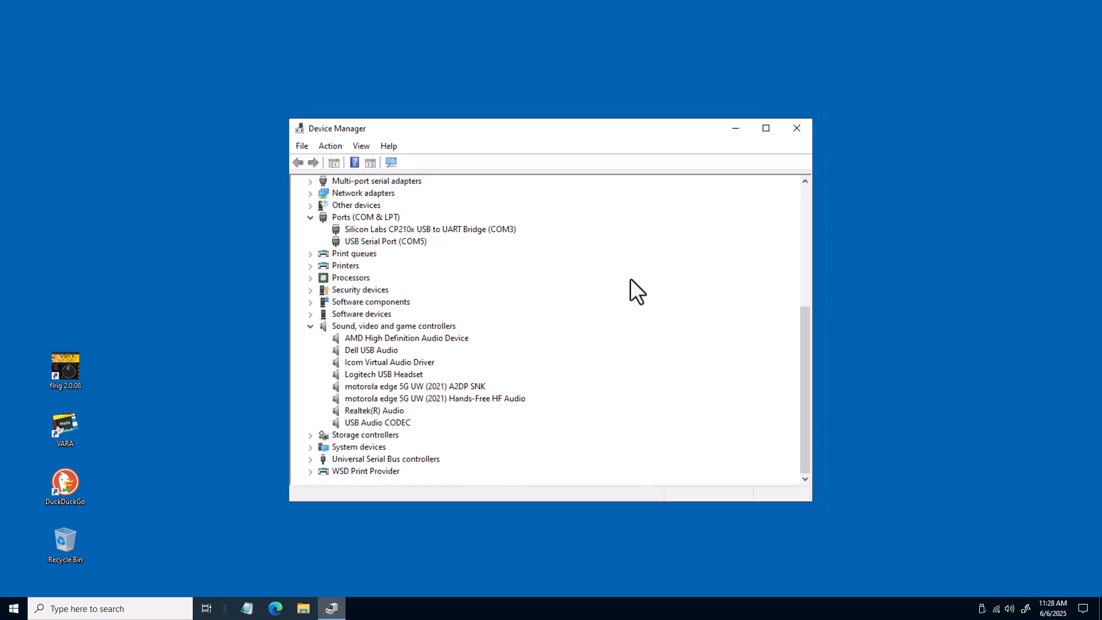
left_click(756, 156)
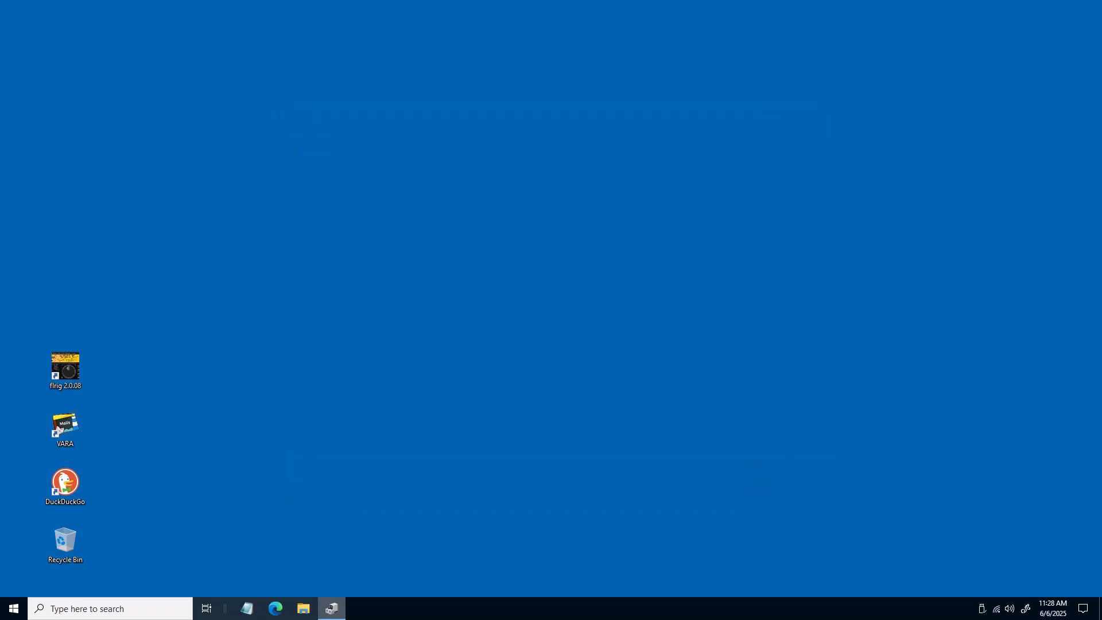
Open VARA HF's VARA Setup and enter the station callsign and registration key in the first license row
double_click(65, 428)
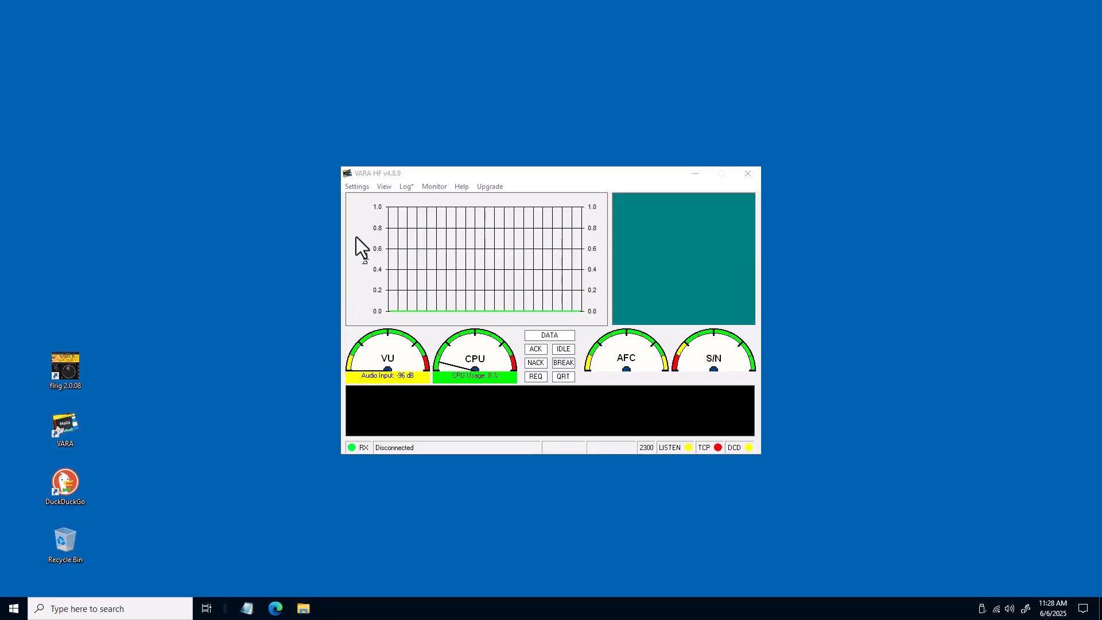
left_click(363, 188)
left_click(370, 198)
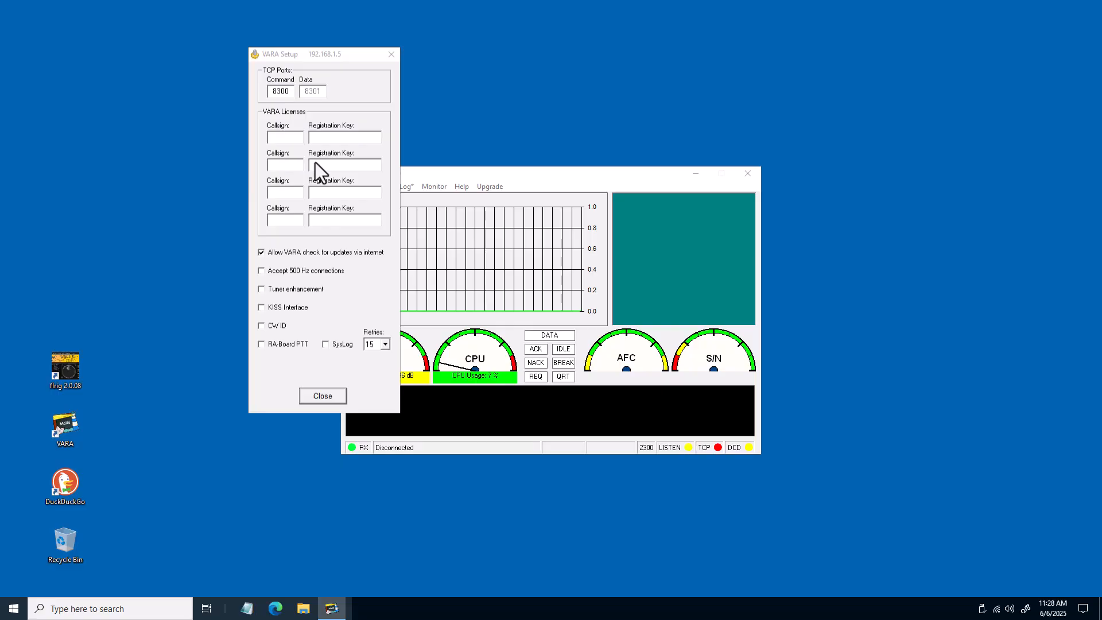
left_click(274, 139)
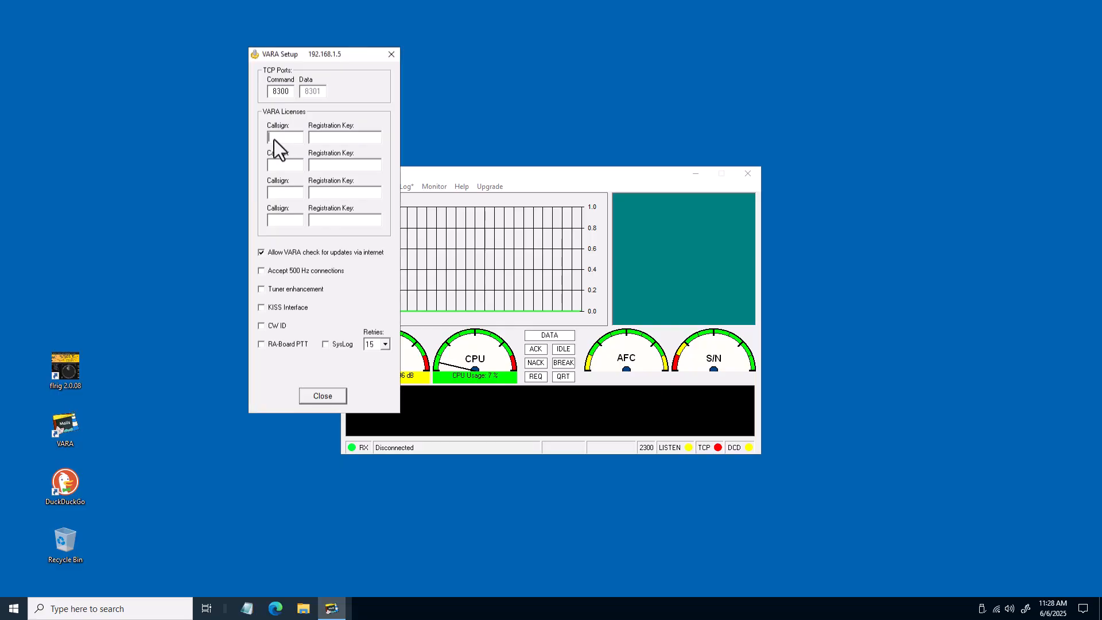
left_click(313, 138)
type("registration key")
key("Tab")
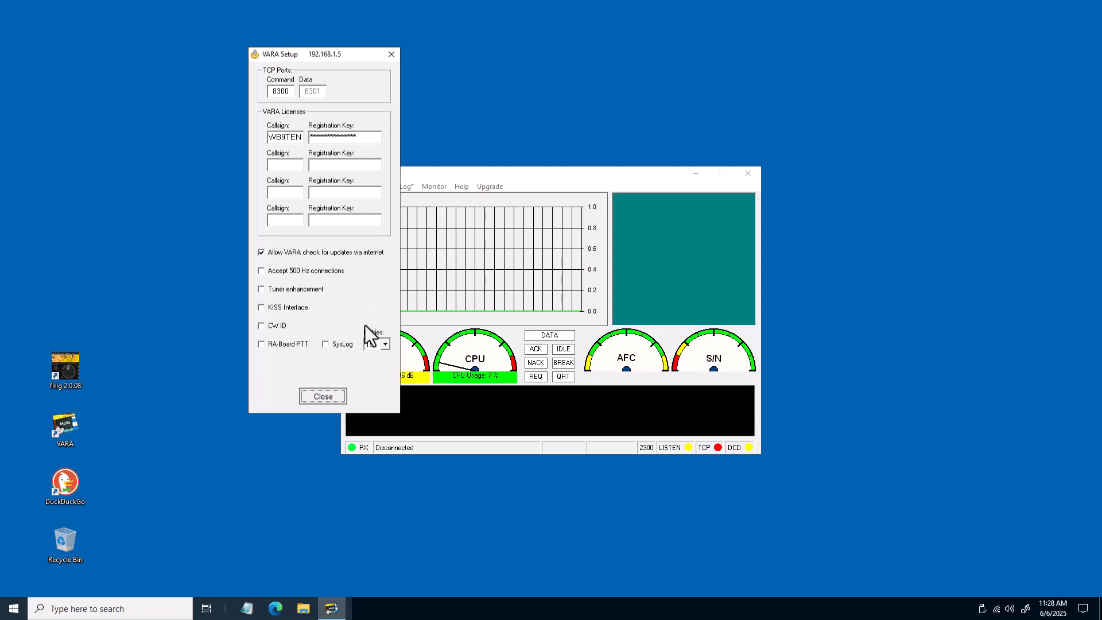
left_click(344, 396)
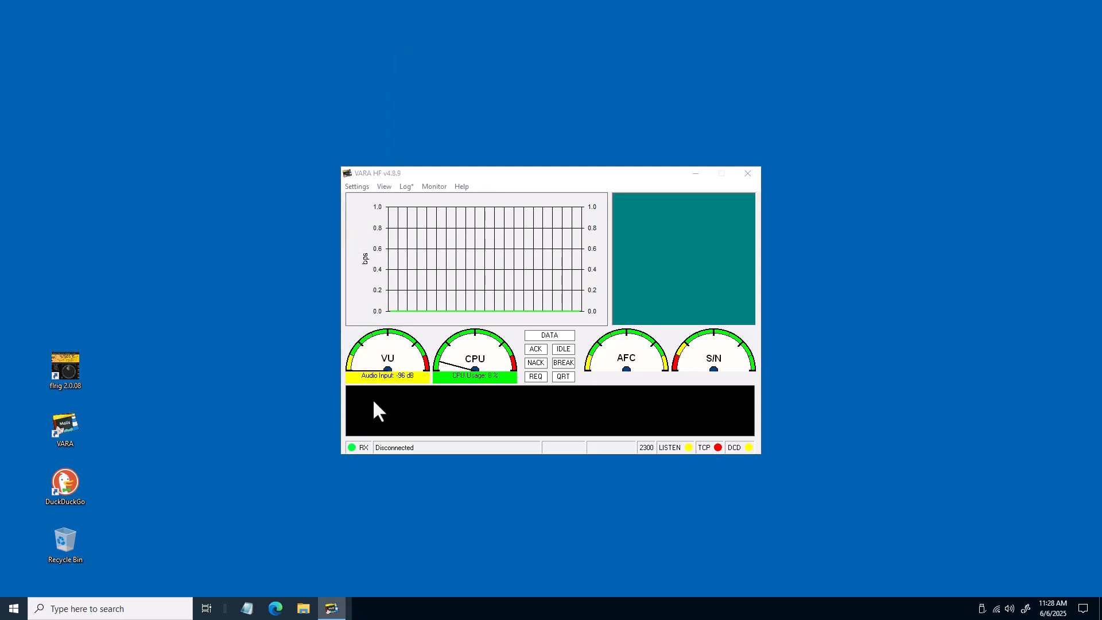
Set VARA's sound card input to Microphone (USB Audio CODEC) and output to Speakers (USB Audio CODEC)
left_click(364, 188)
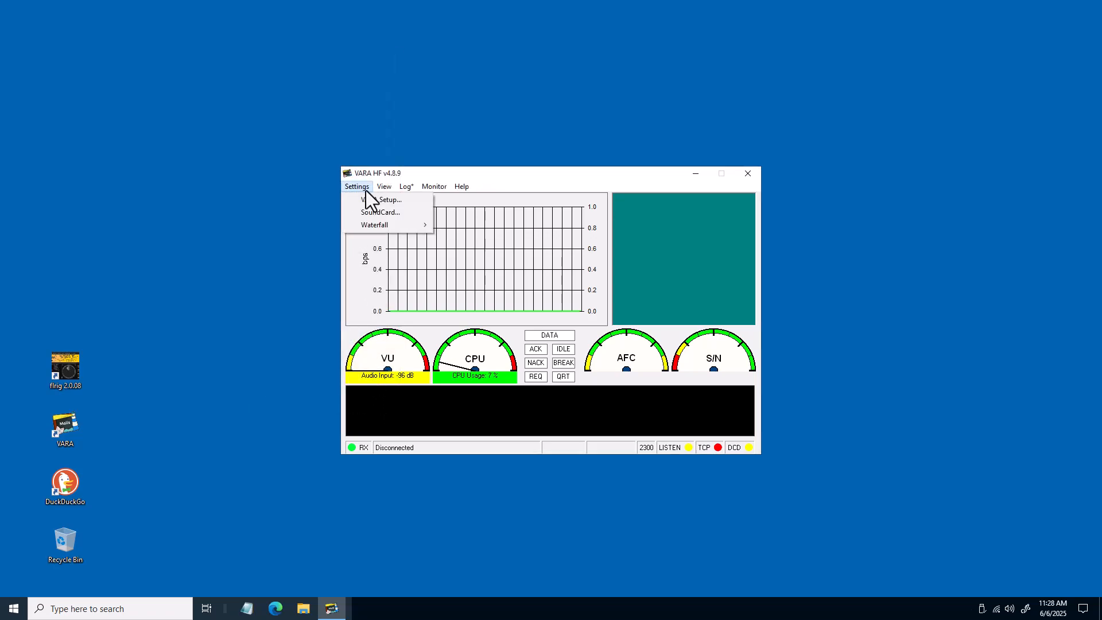
left_click(406, 213)
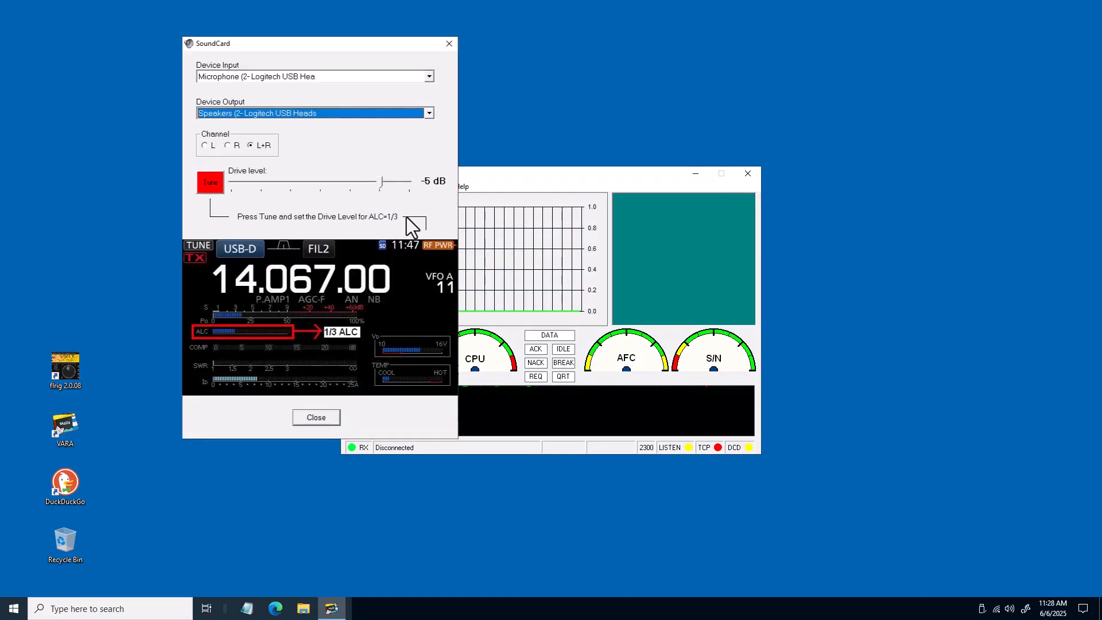
left_click(430, 77)
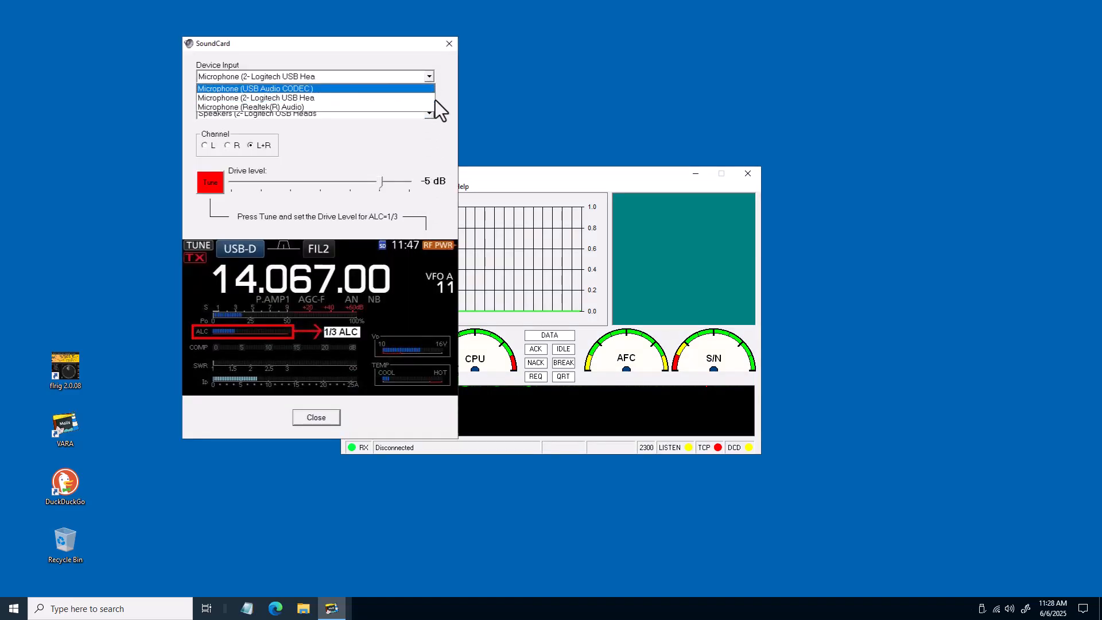
key("Return")
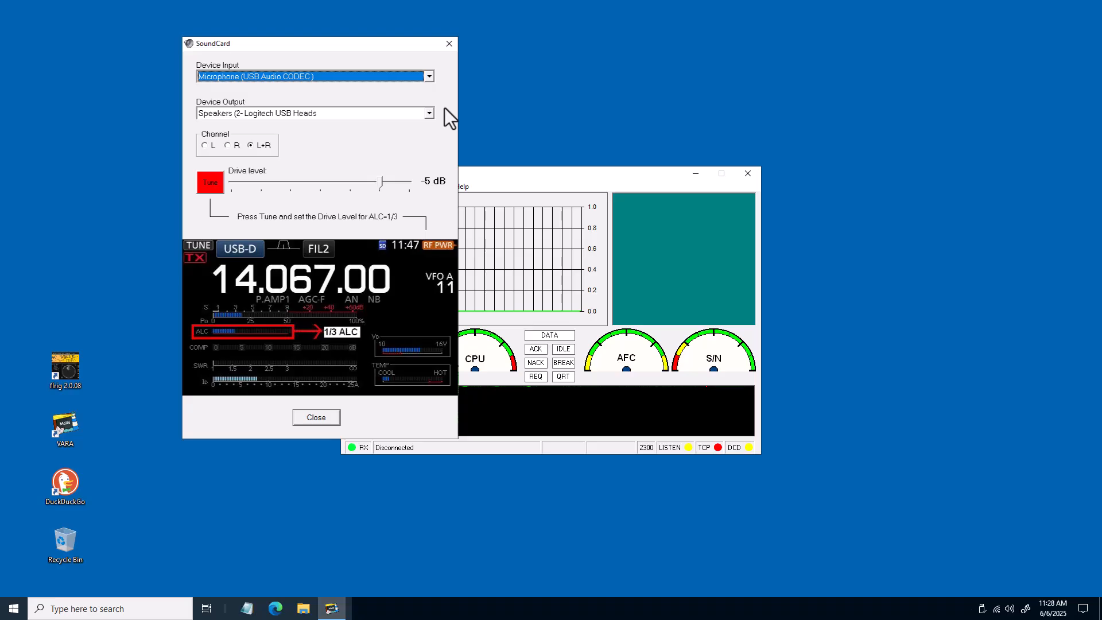
left_click(430, 113)
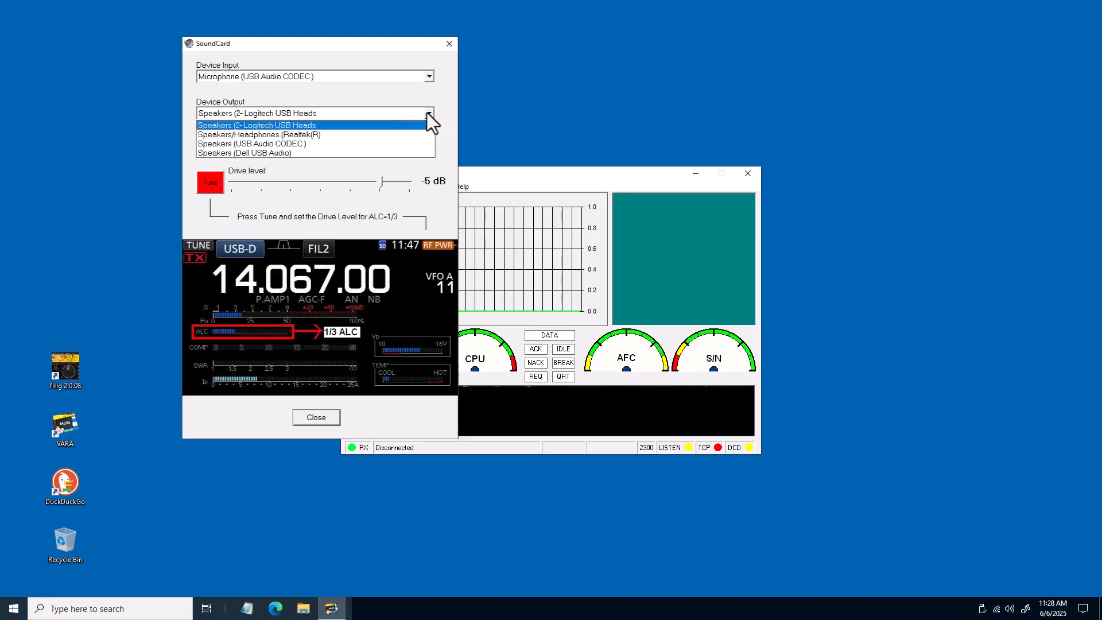
key("Down")
key("Down")
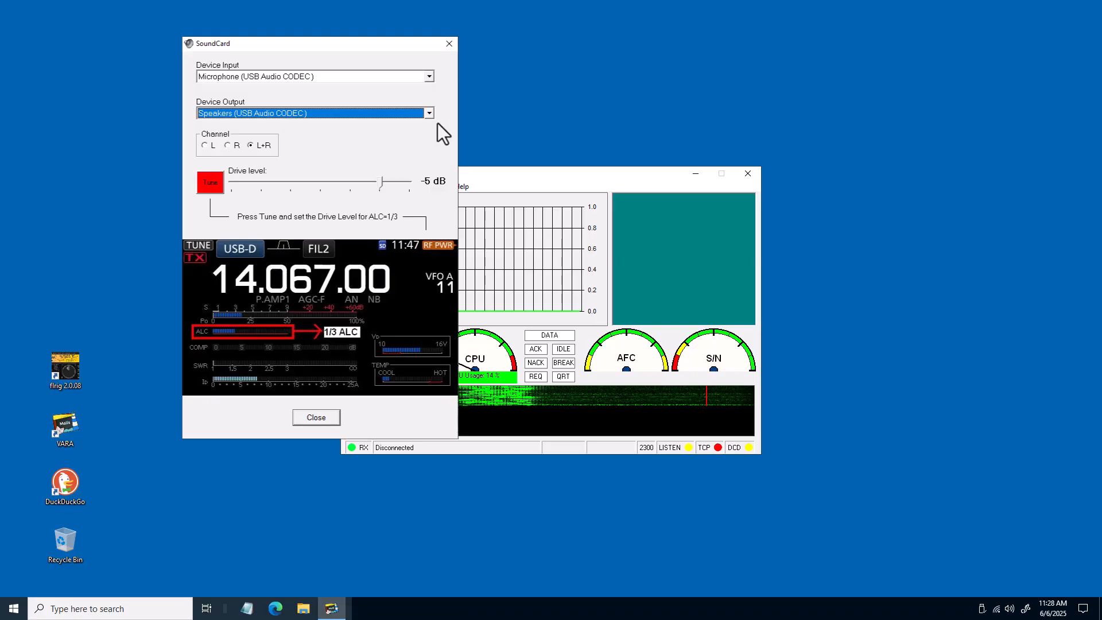
Close the SoundCard dialog and the VARA HF window
left_click(338, 416)
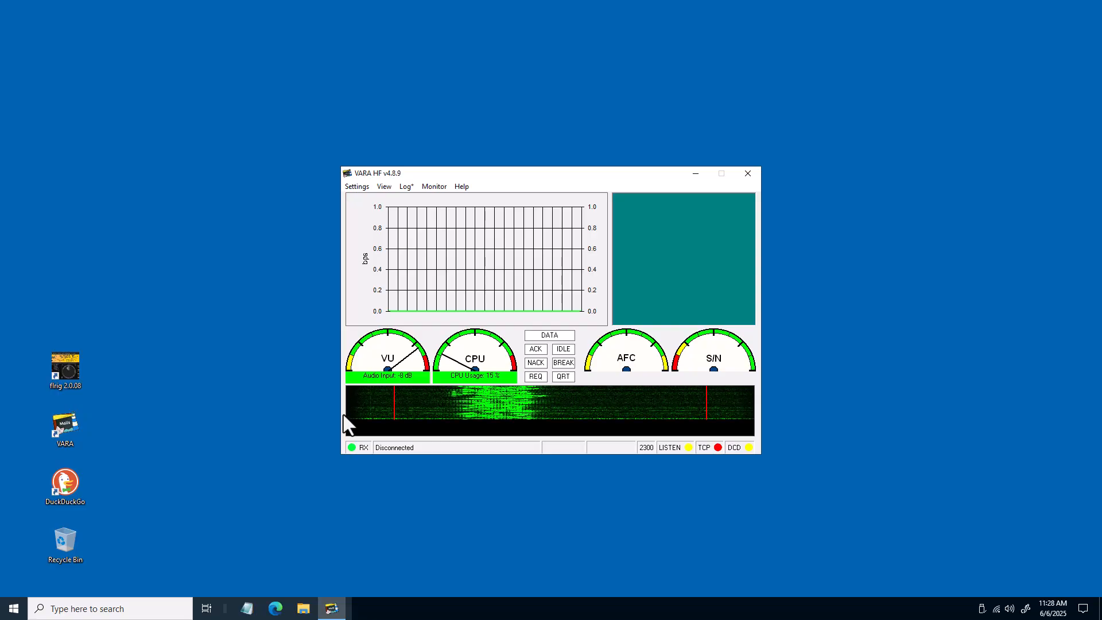
left_click(746, 174)
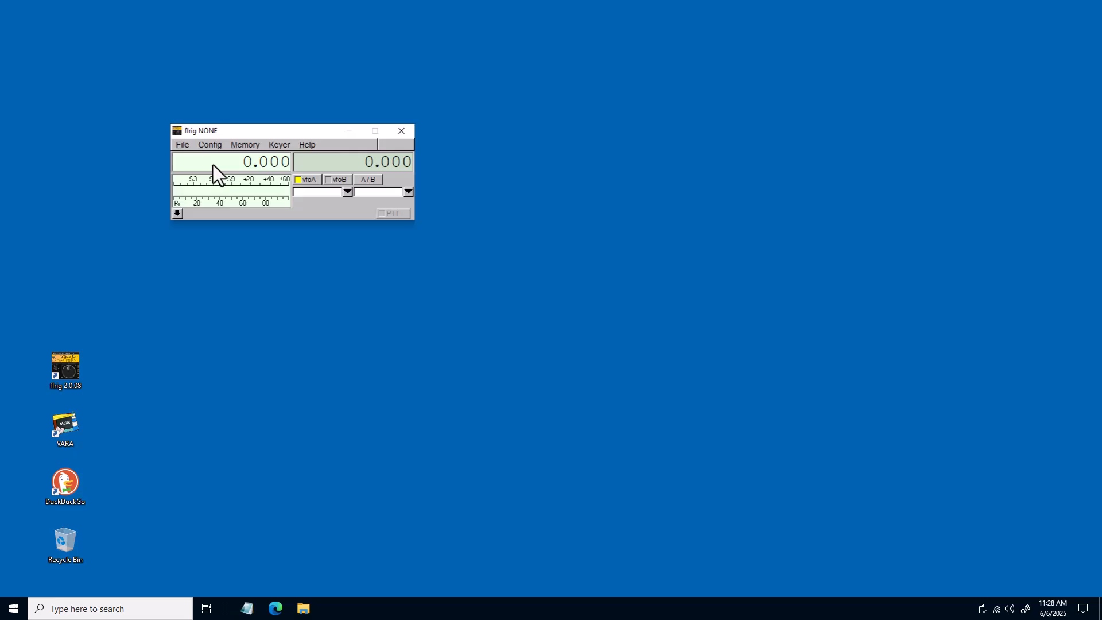
Open flrig's transceiver setup and select IC-7300 as the rig
left_click(209, 145)
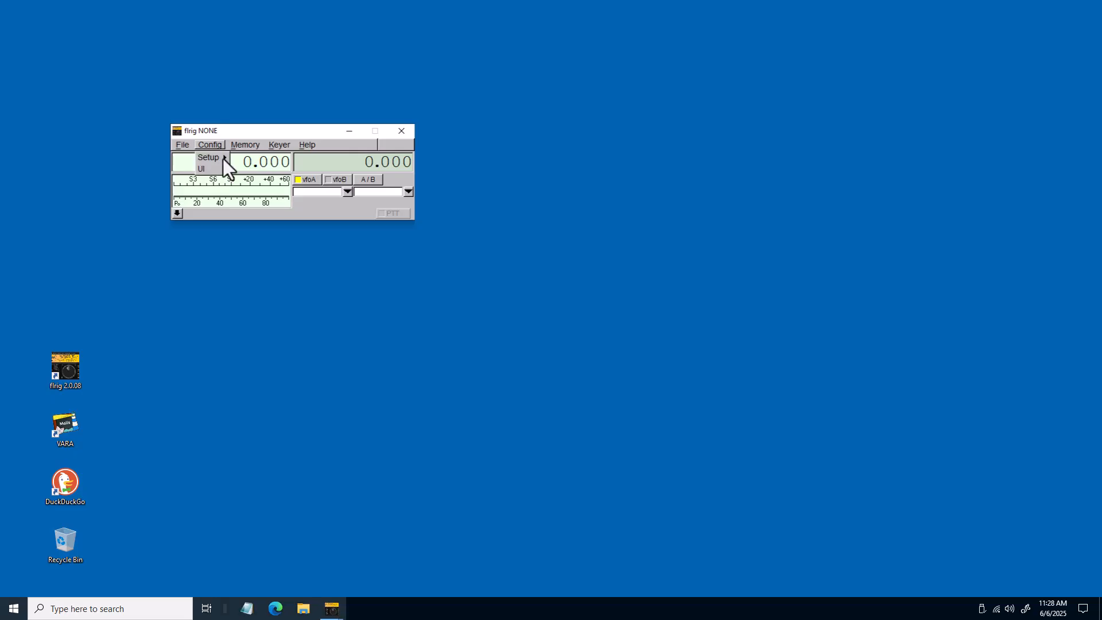
mouse_move(223, 158)
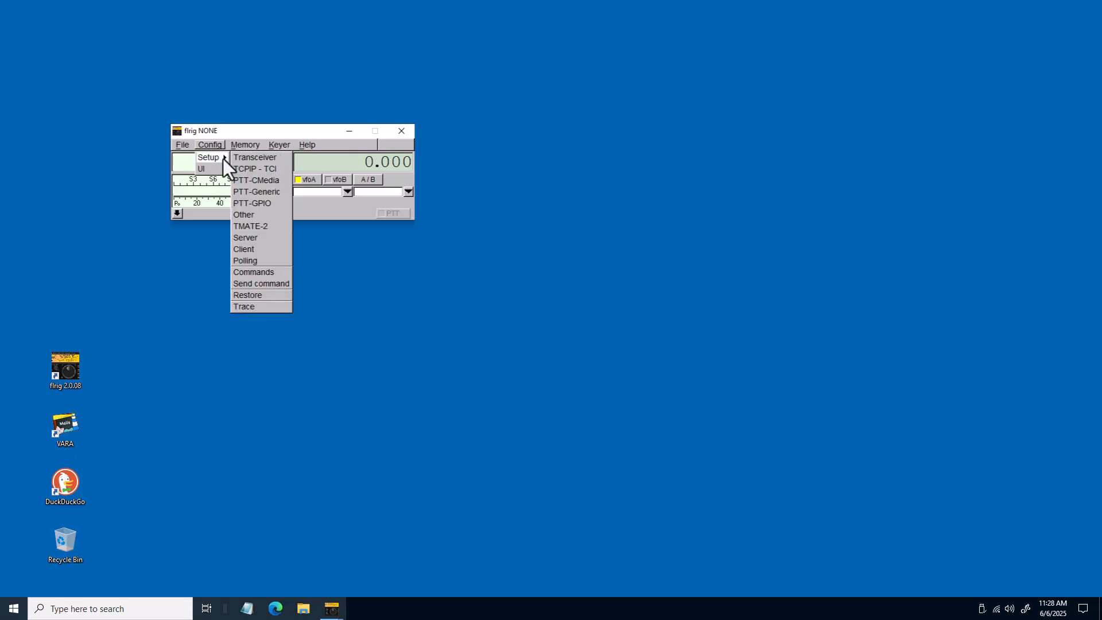
left_click(277, 157)
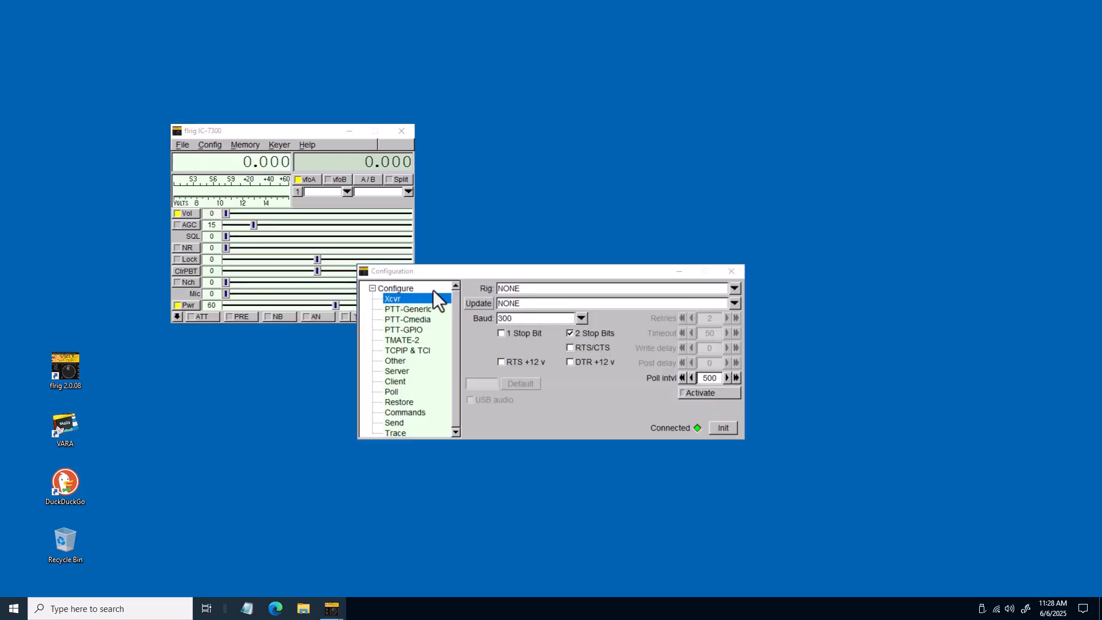
left_click(734, 289)
scroll(733, 295, "down", 5)
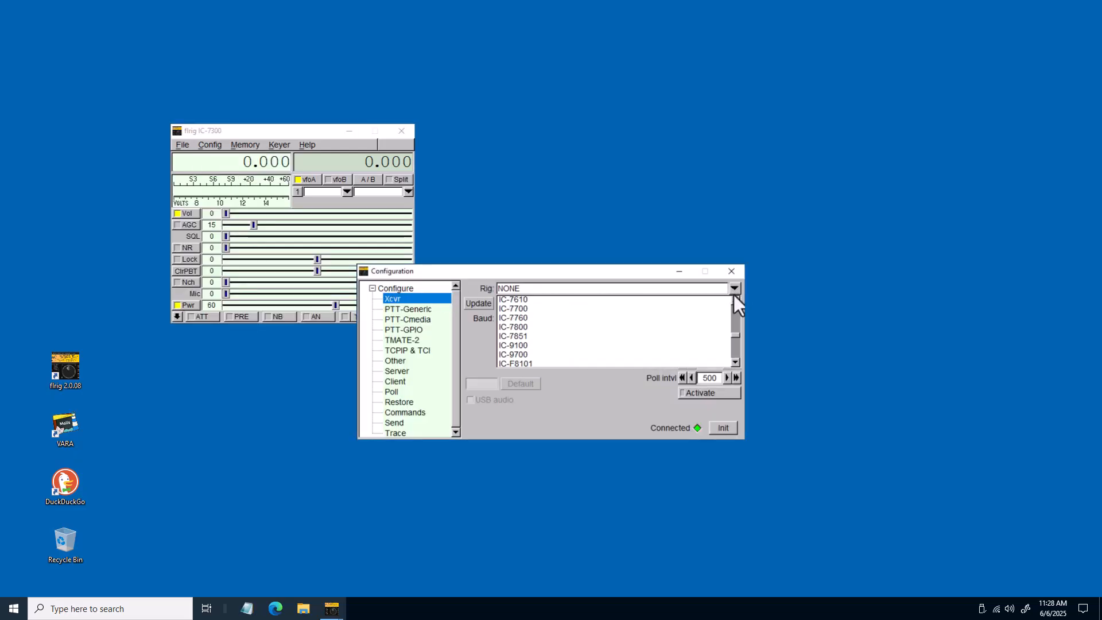
left_click(735, 300)
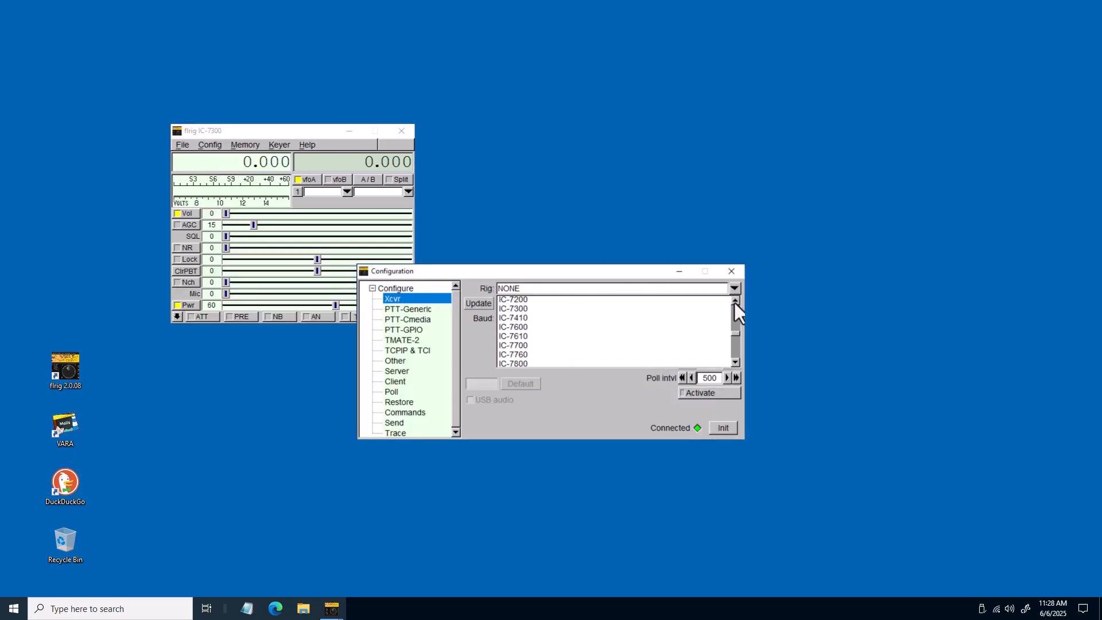
left_click(526, 309)
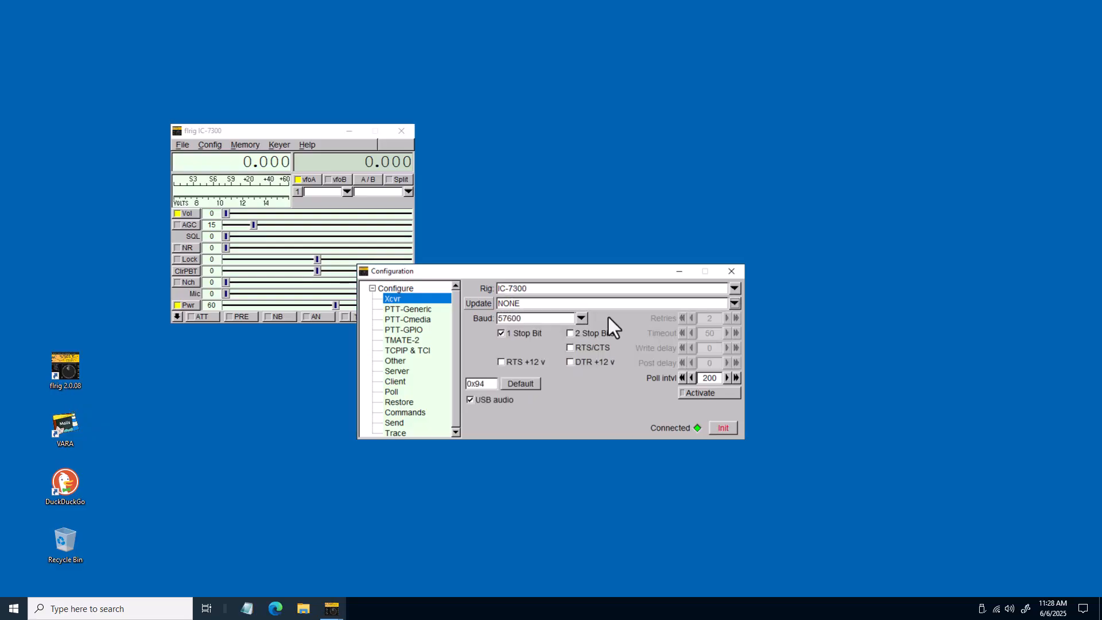
Set the rig's update port to COM3 and baud rate to 115200, initialize the connection, and close the configuration
left_click(735, 304)
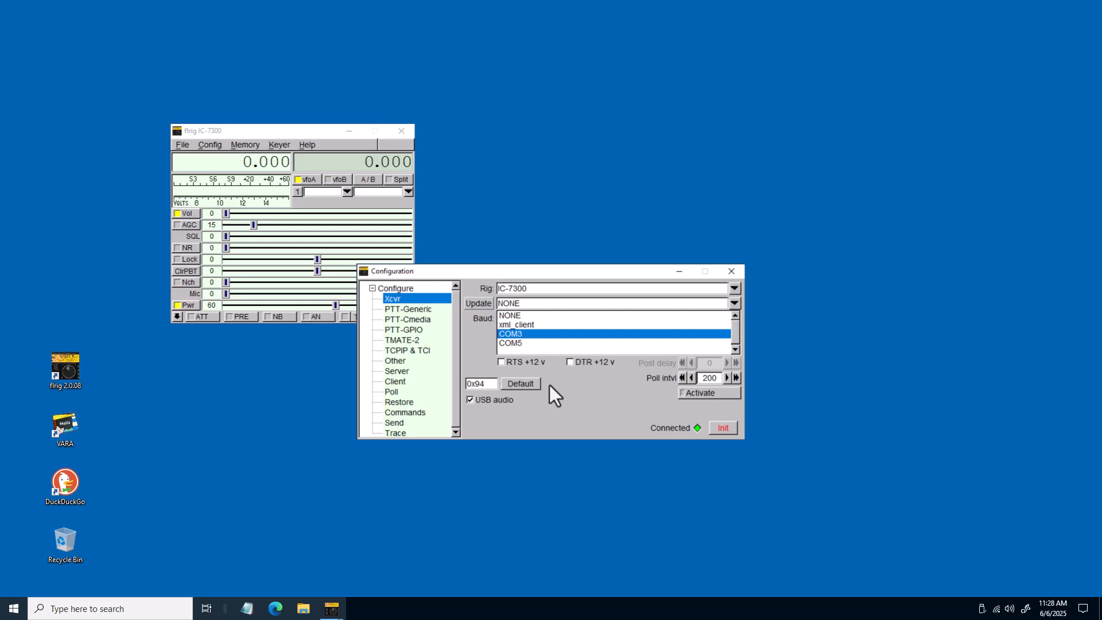
key("Return")
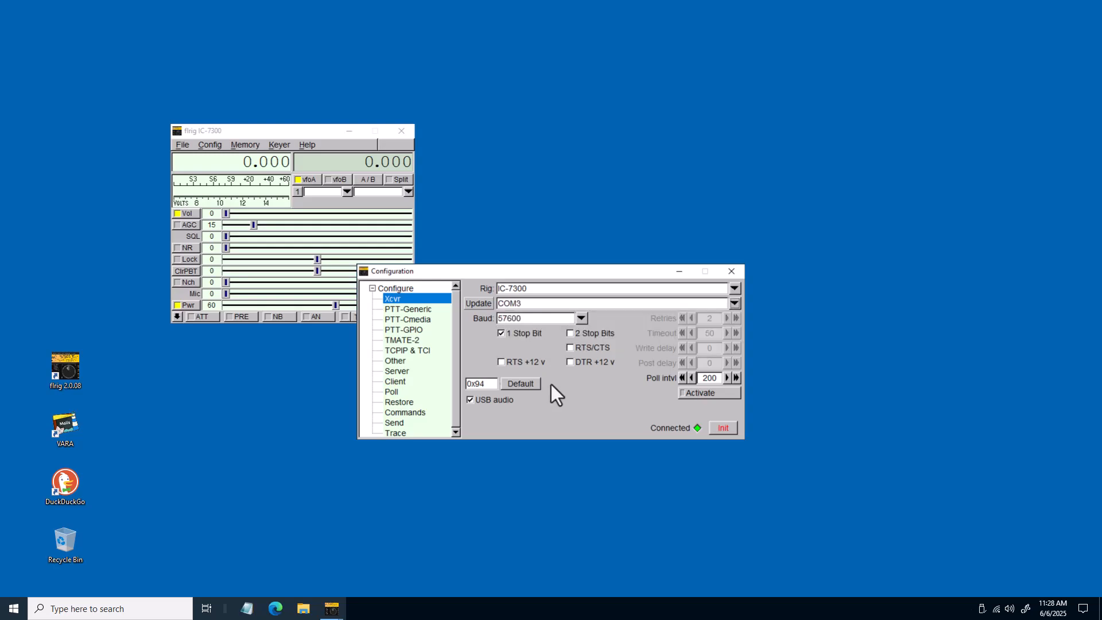
left_click(582, 319)
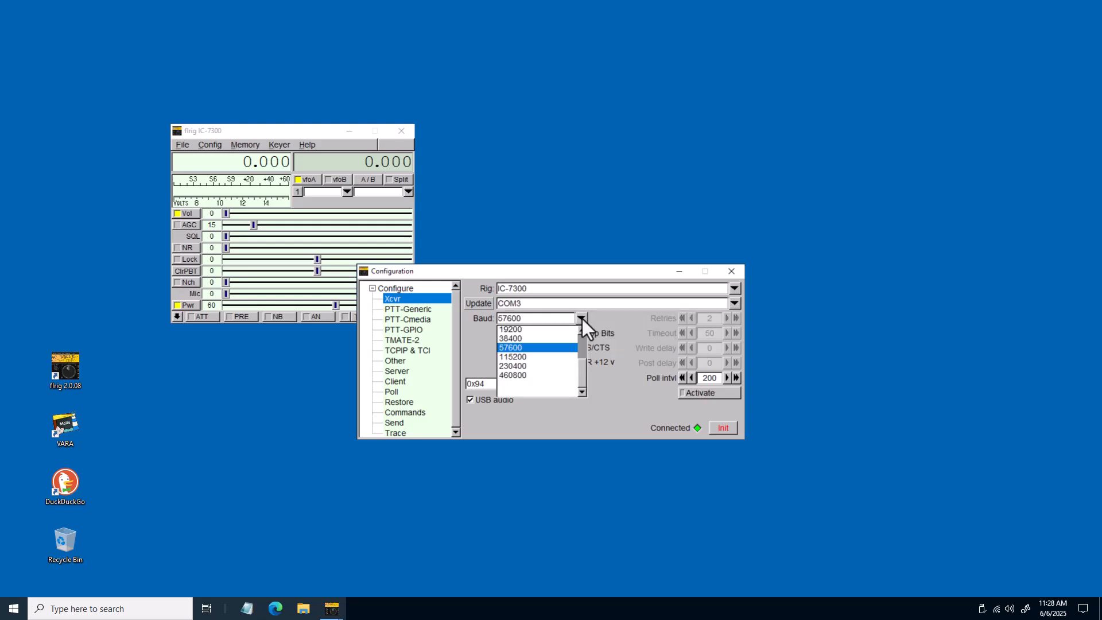
left_click(536, 357)
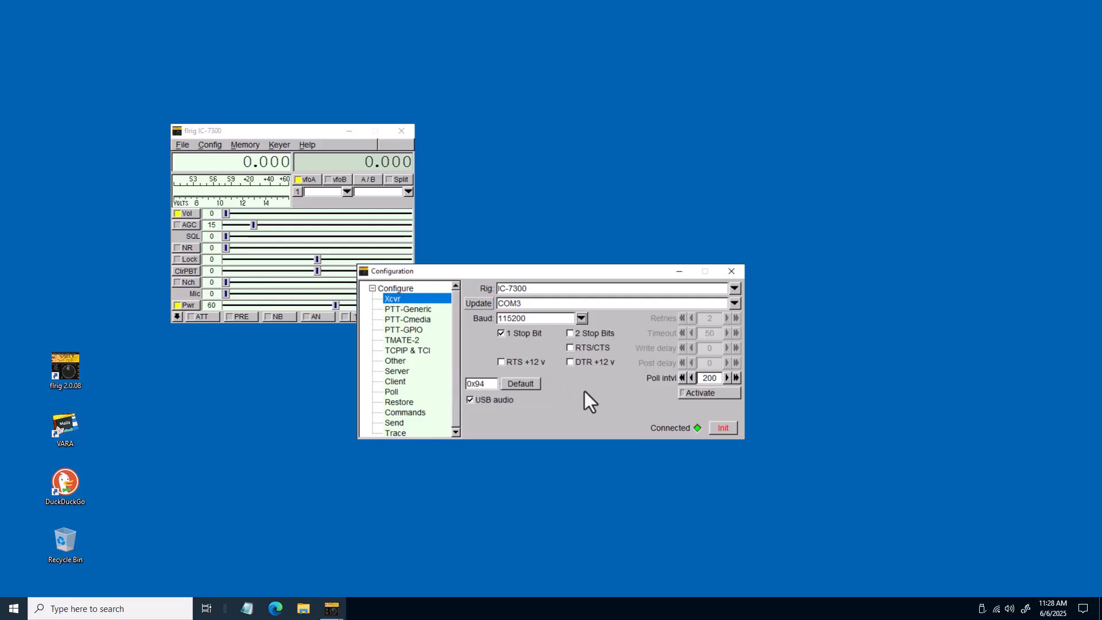
left_click(723, 426)
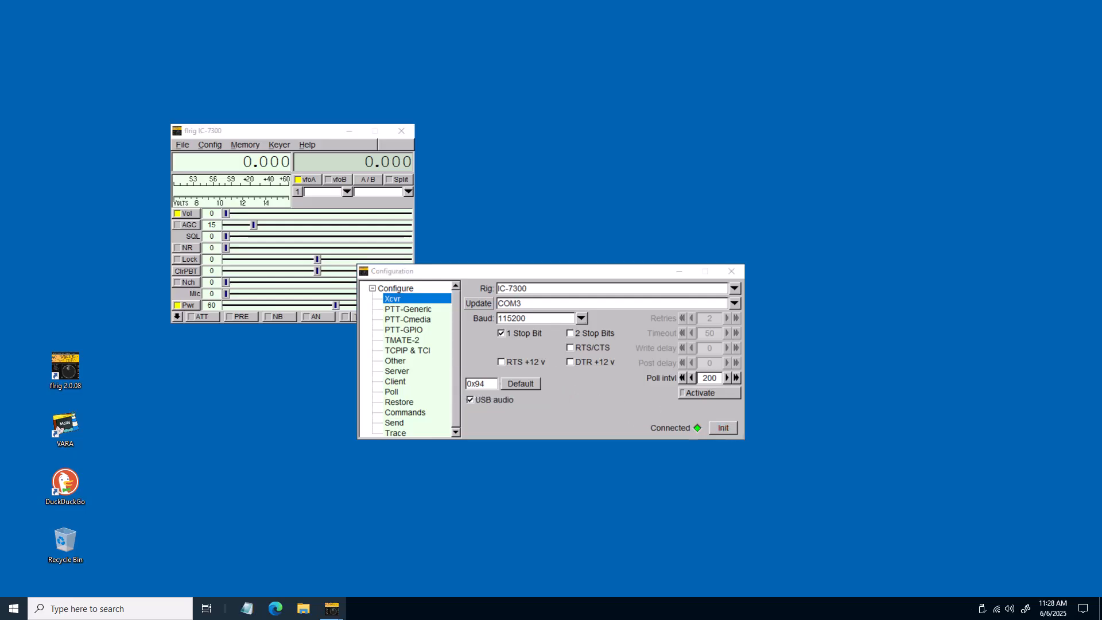
left_click(727, 274)
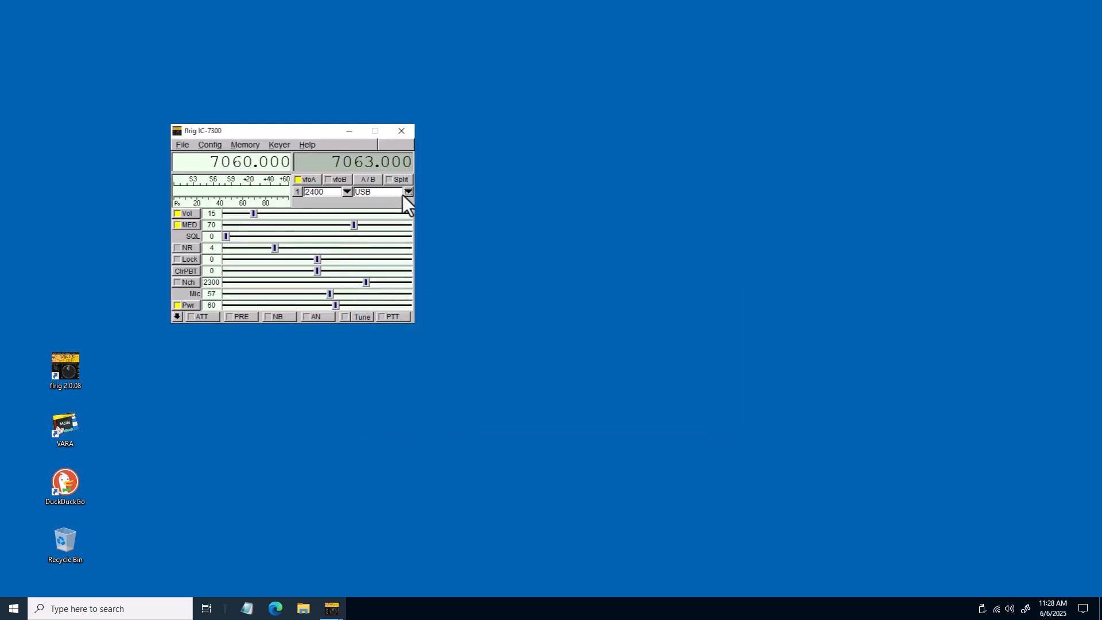
Set flrig's operating mode to USB-D and minimize the flrig window
left_click(407, 192)
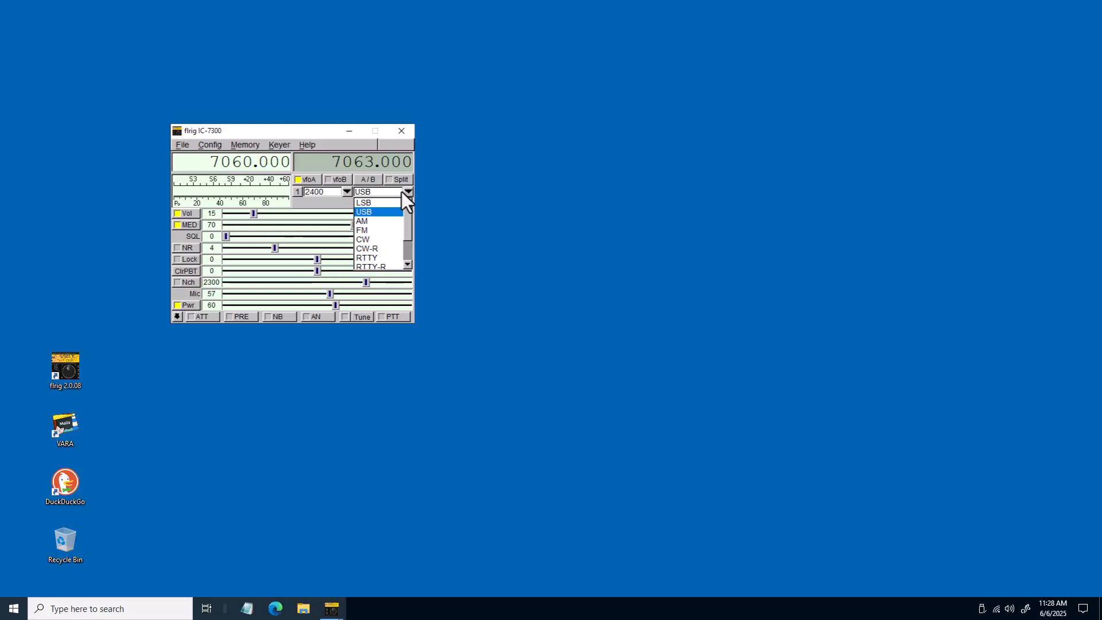
left_click_drag(402, 191, 407, 229)
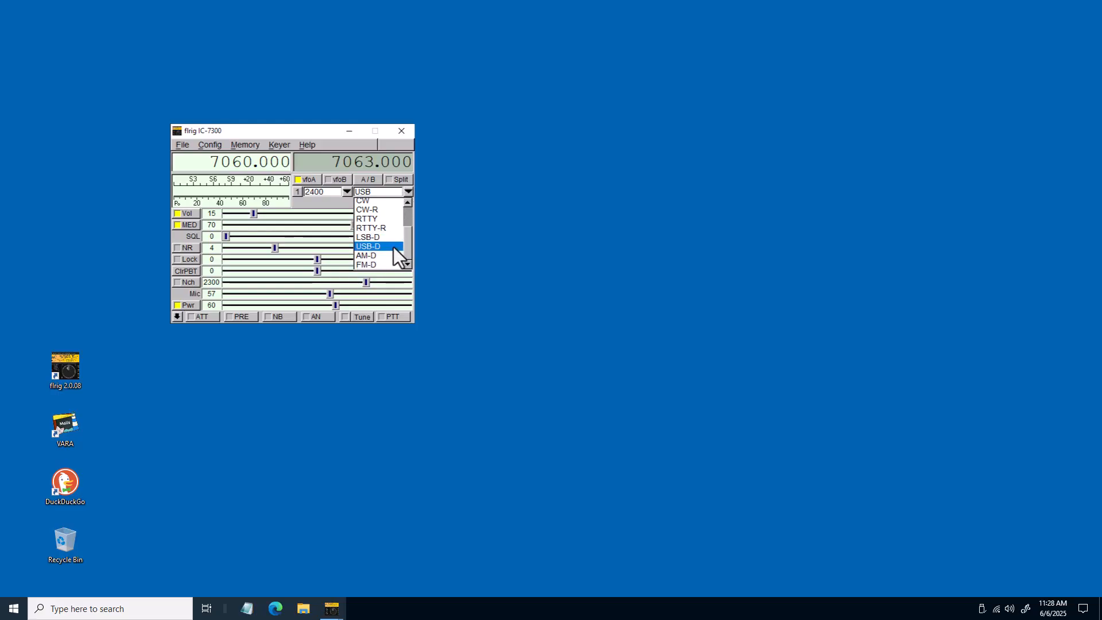
left_click(394, 247)
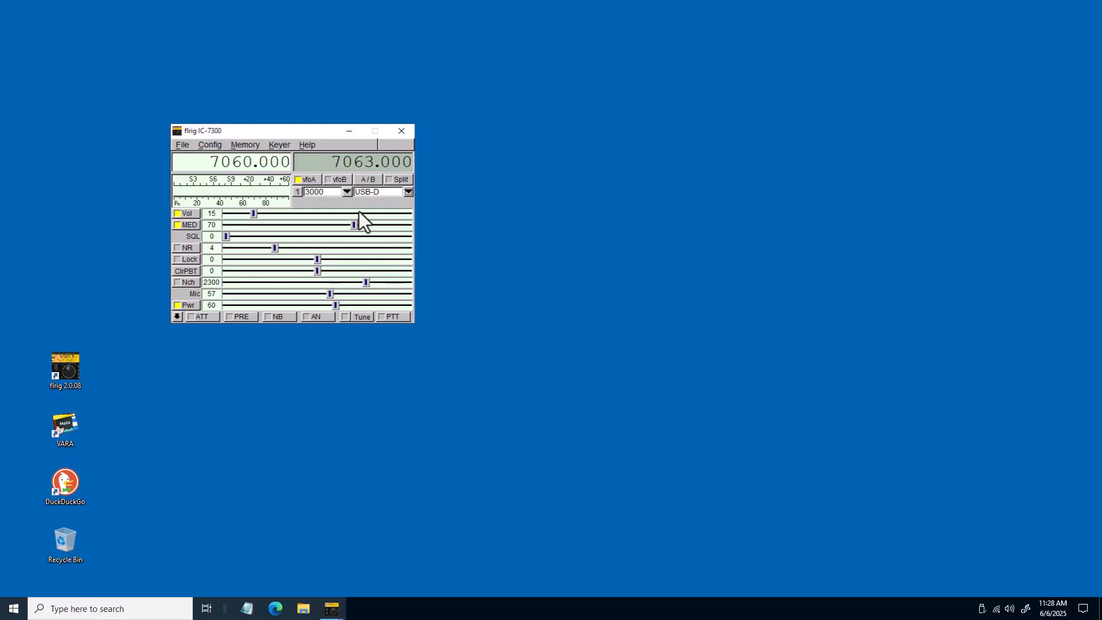
left_click(352, 134)
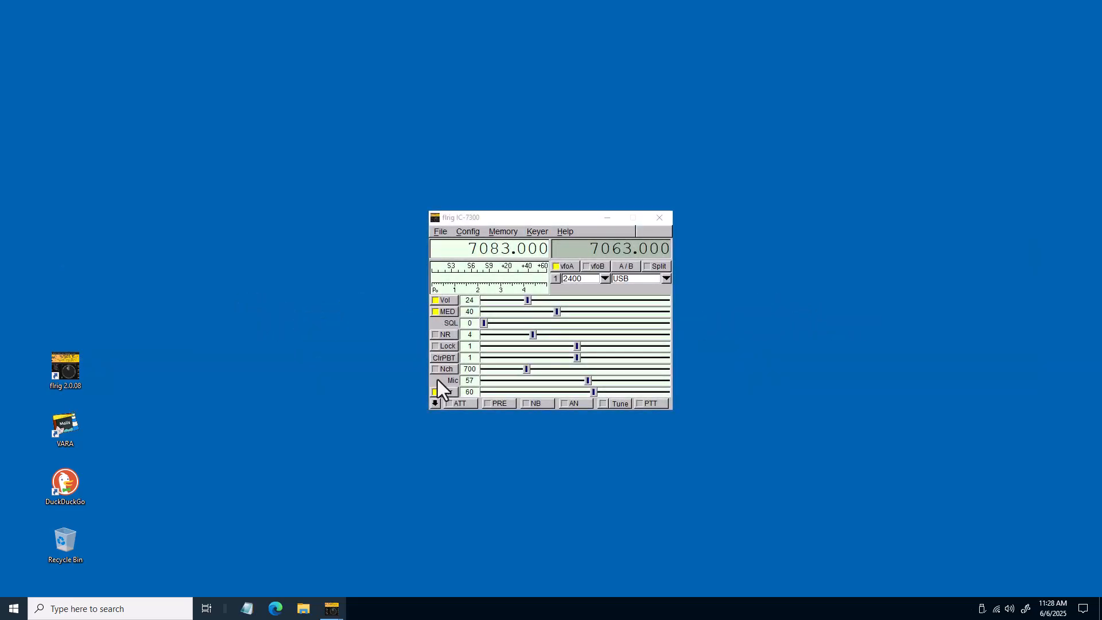
Set the flrig mode to USB-D again and move the flrig window aside
left_click(664, 278)
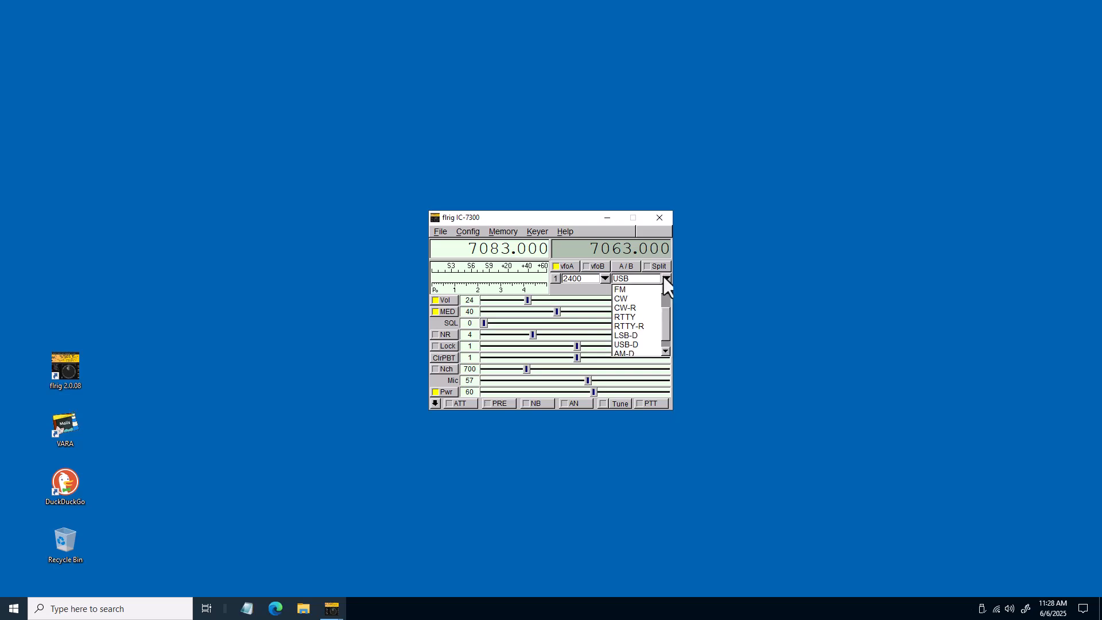
left_click(662, 339)
left_click_drag(570, 221, 987, 224)
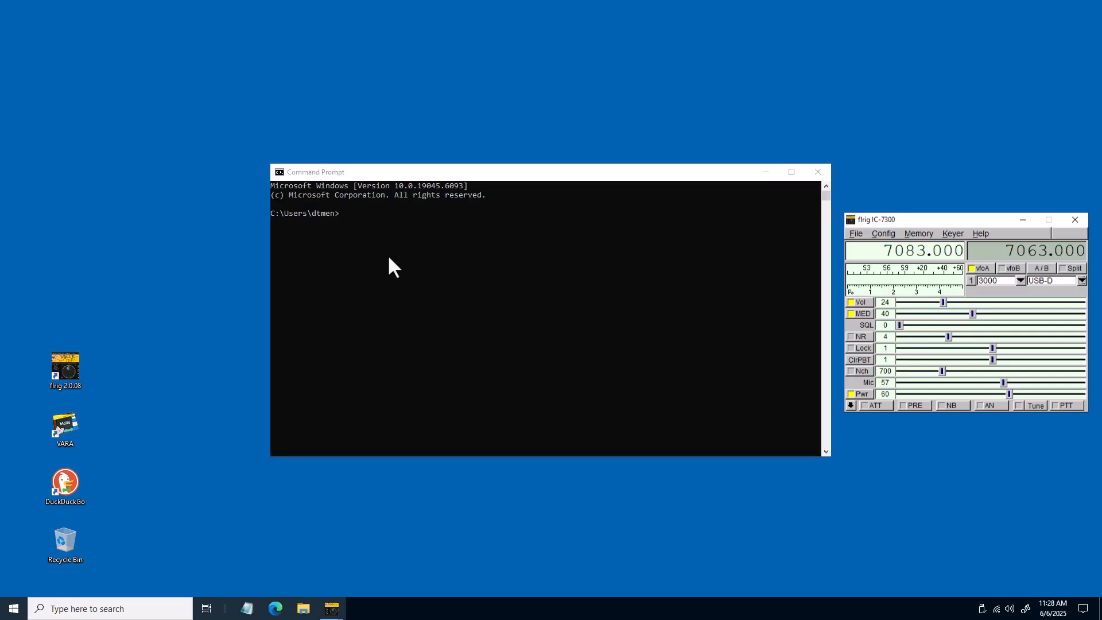
In Command Prompt, change to c:/hamlib/bin, start rigctld -m 4, and minimize the window
left_click(389, 259)
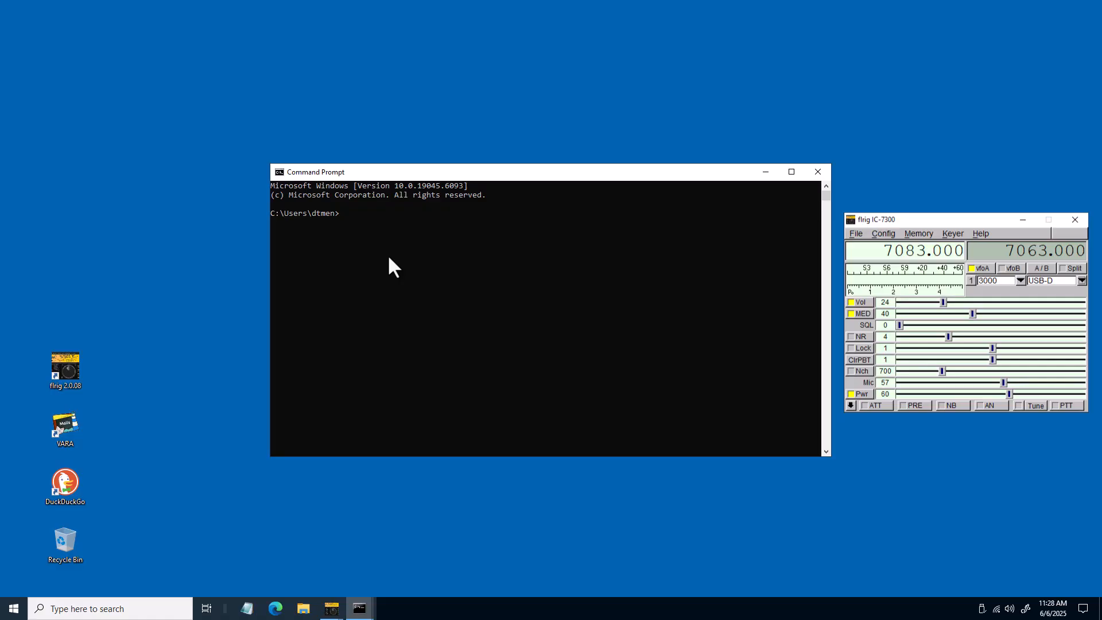
type("cd c:/h")
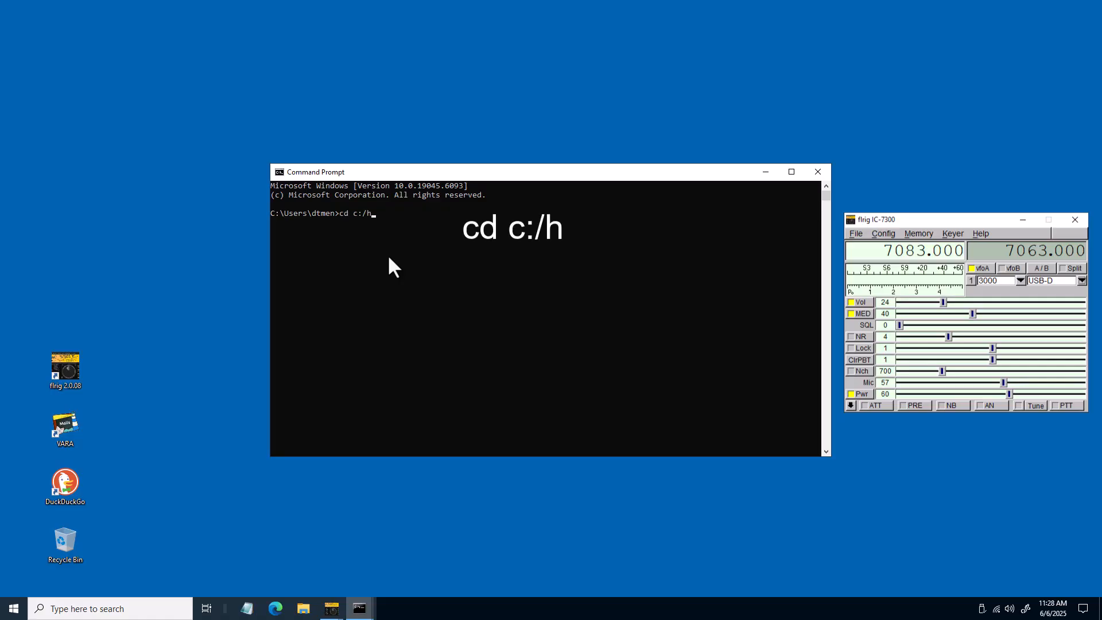
type("amlib/bin")
key("Return")
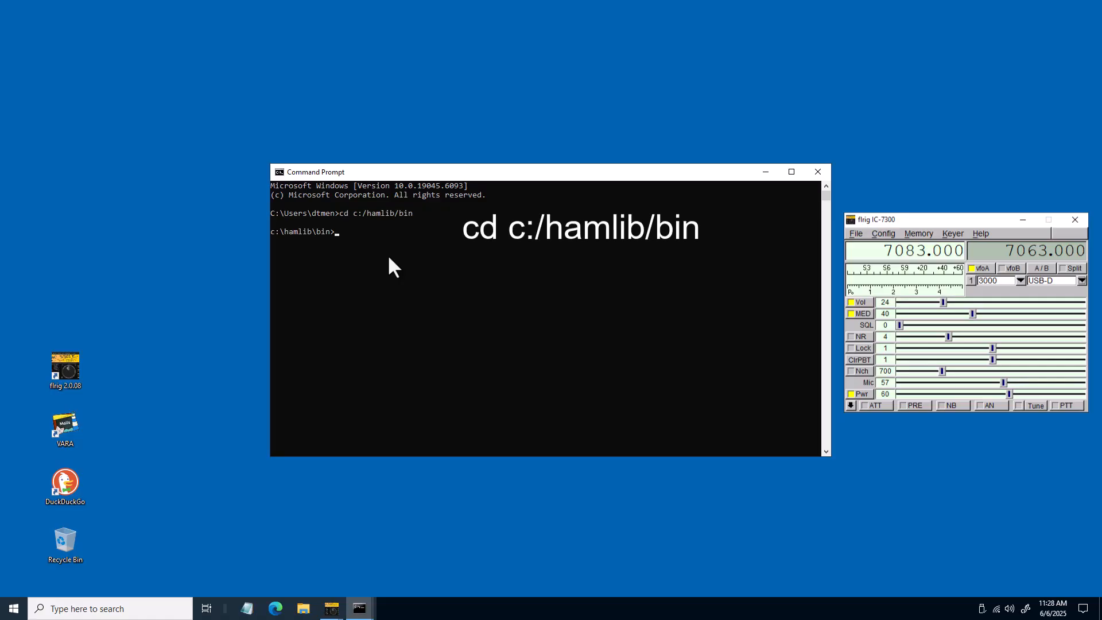
type("rig")
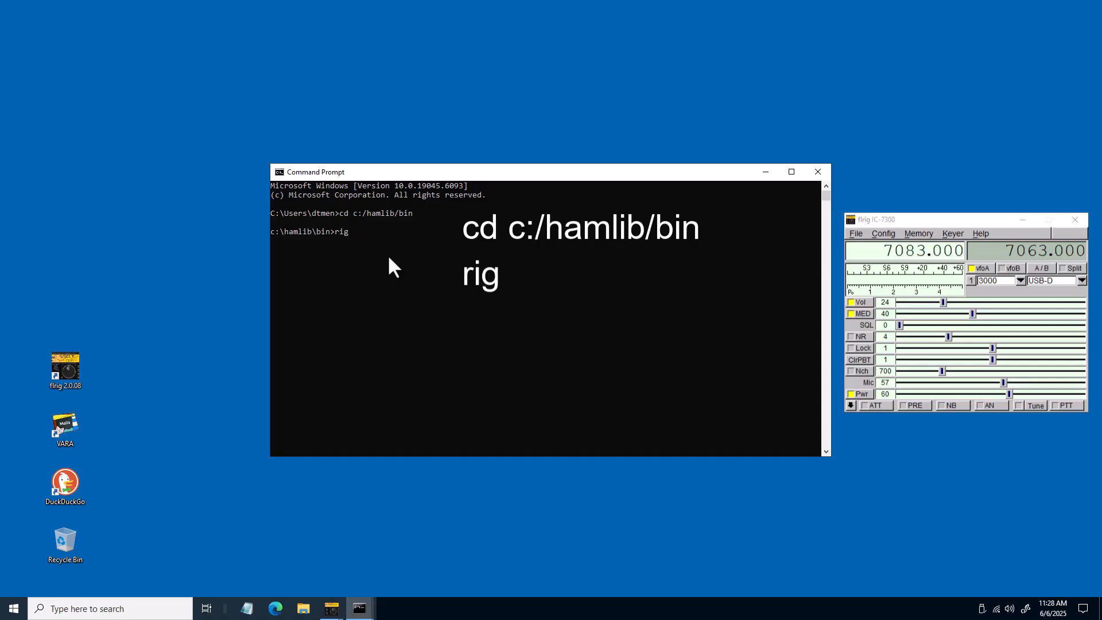
type("ctld -")
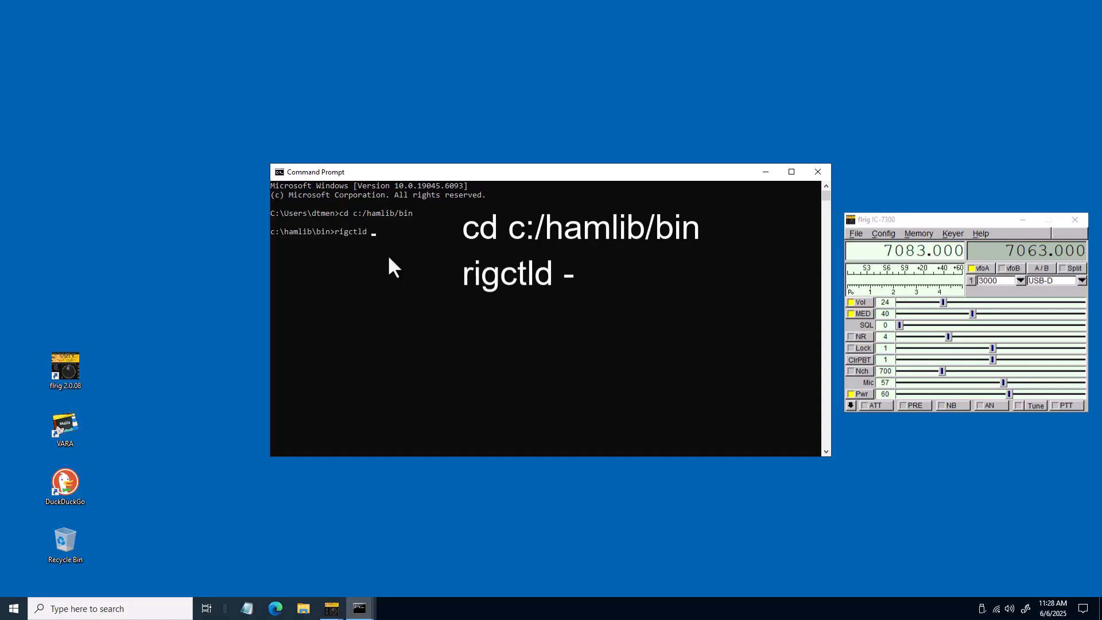
type("m")
type(" 4")
key("Return")
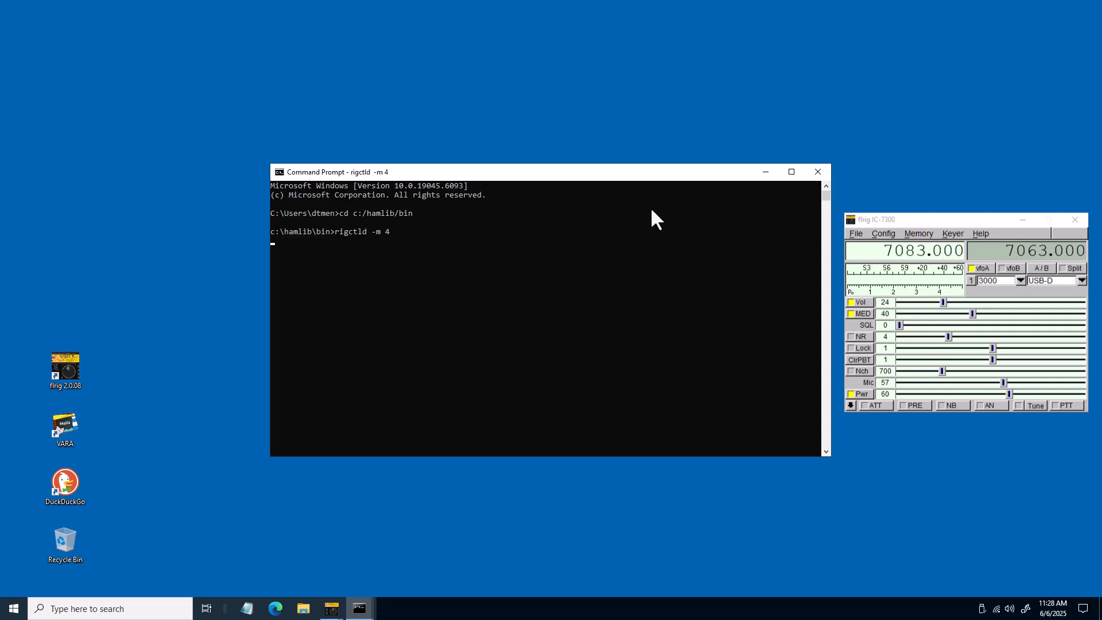
left_click(760, 174)
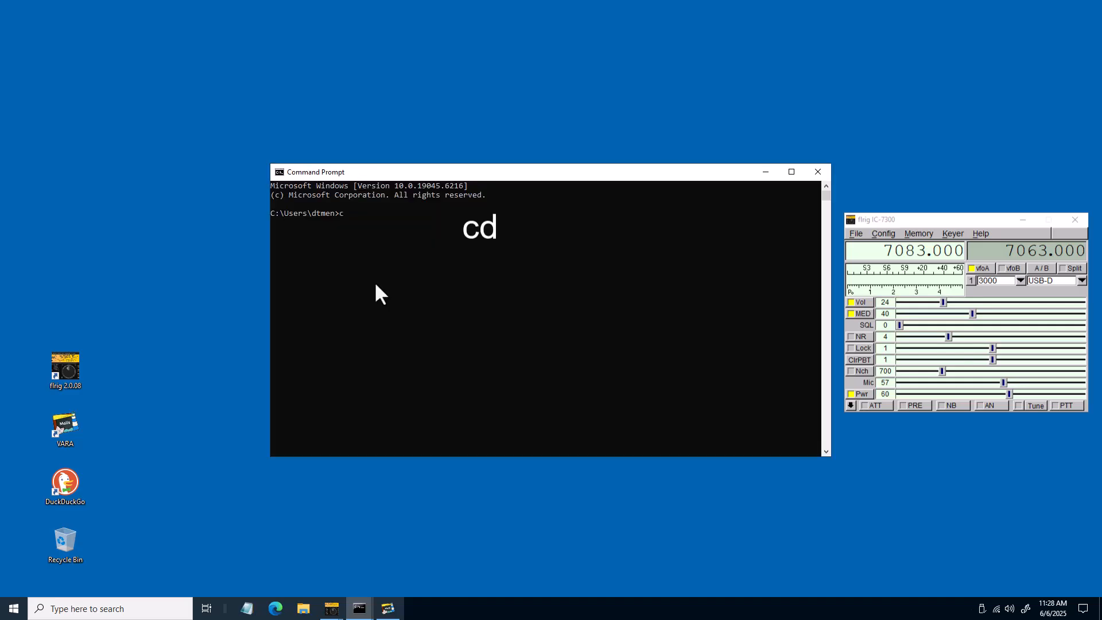
In a new Command Prompt, change to c:/wlpat, start pat http, and minimize the window
type("cd c:/")
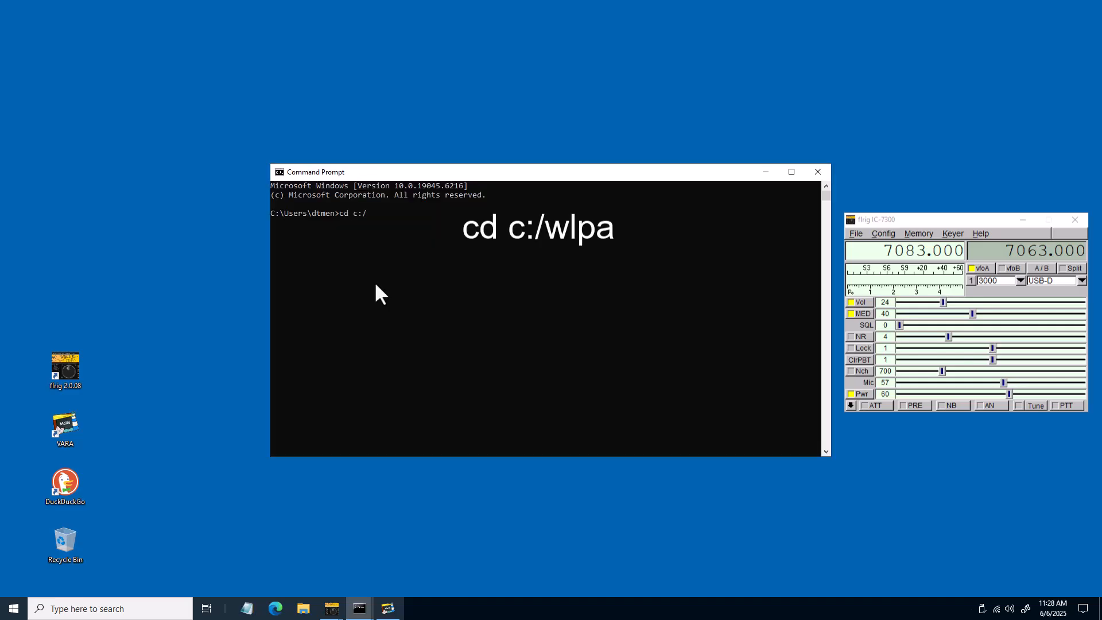
type("wlpat")
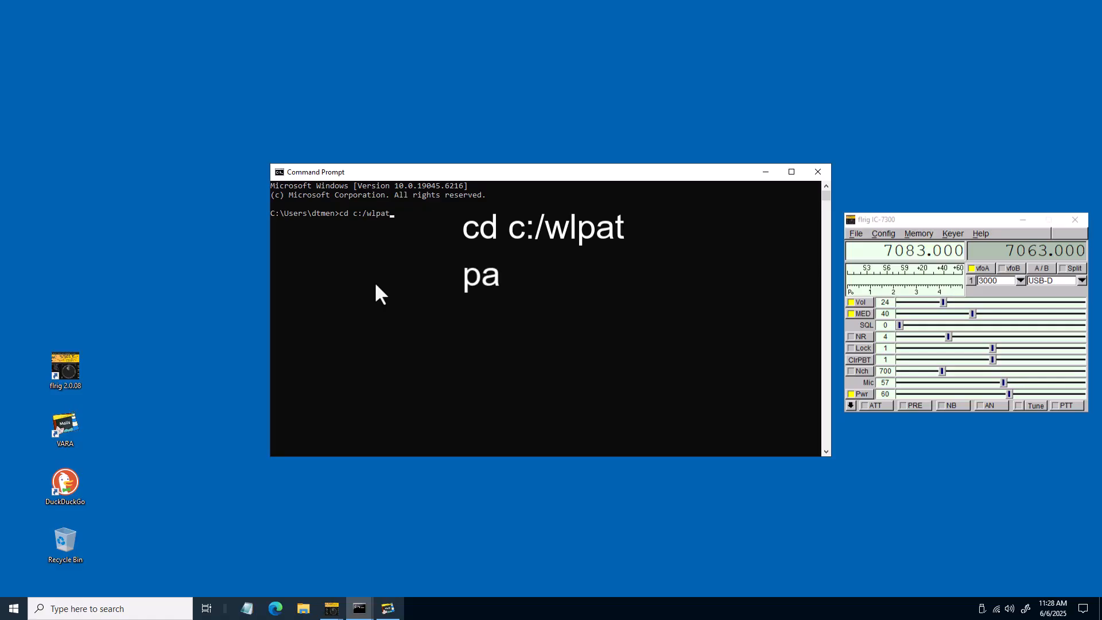
key("Return")
type("pat h")
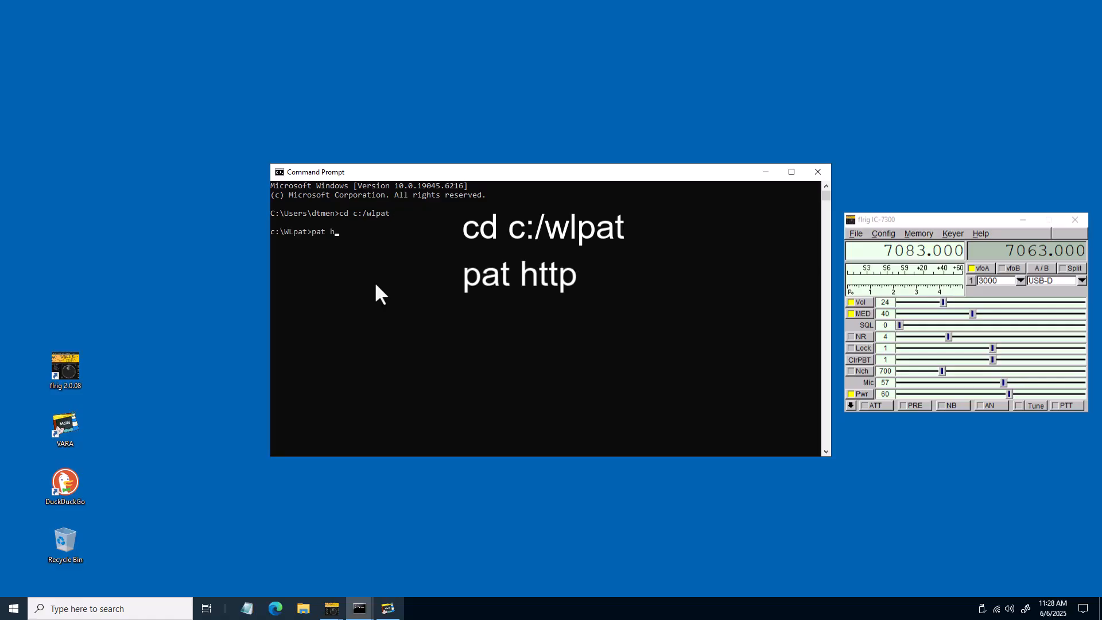
type("ttp")
key("Return")
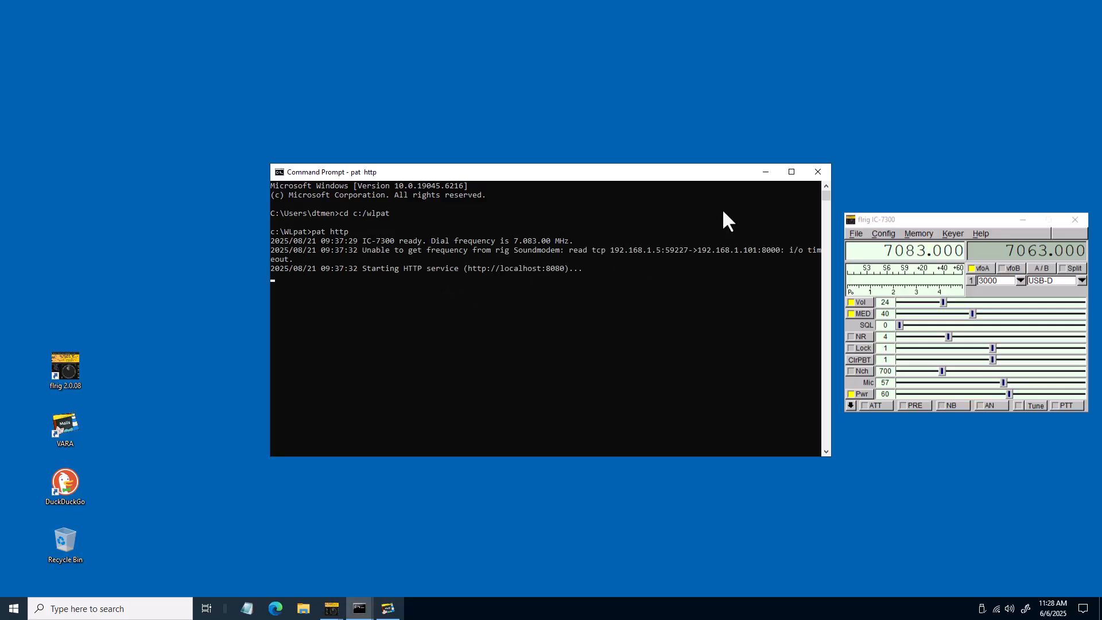
left_click(764, 172)
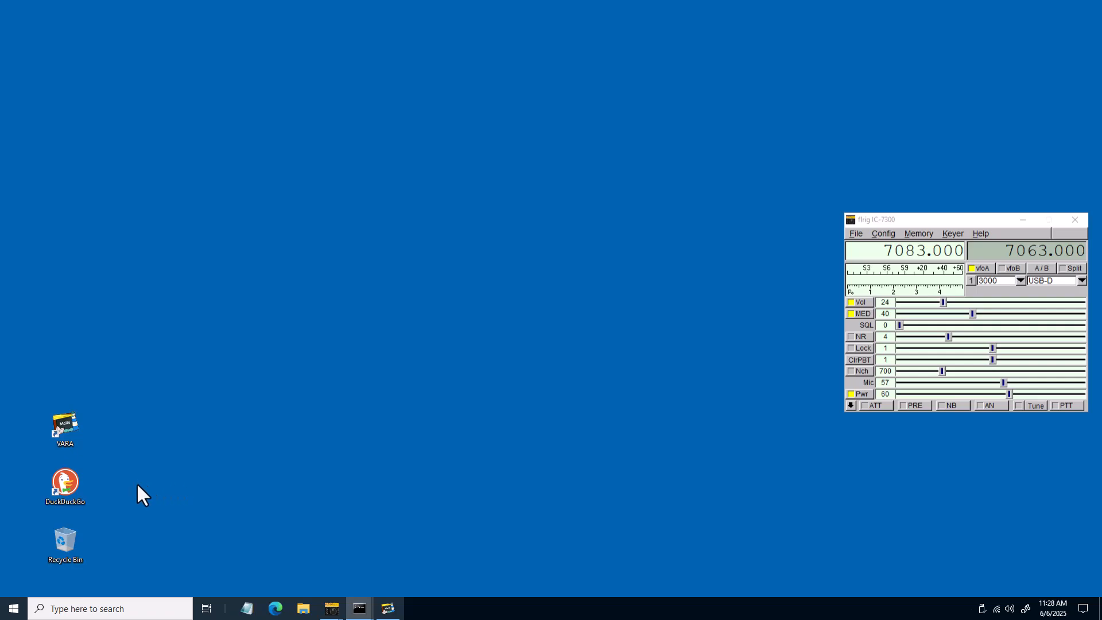
Launch the DuckDuckGo browser and open the Pat web interface at localhost:8080
double_click(57, 480)
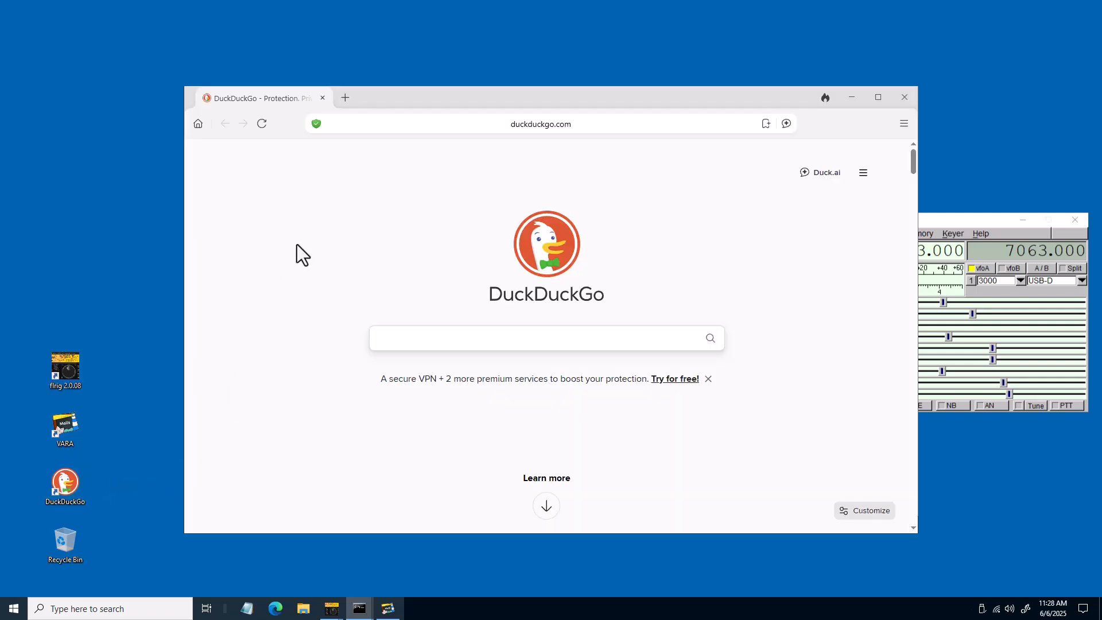
left_click(351, 123)
type("localhost")
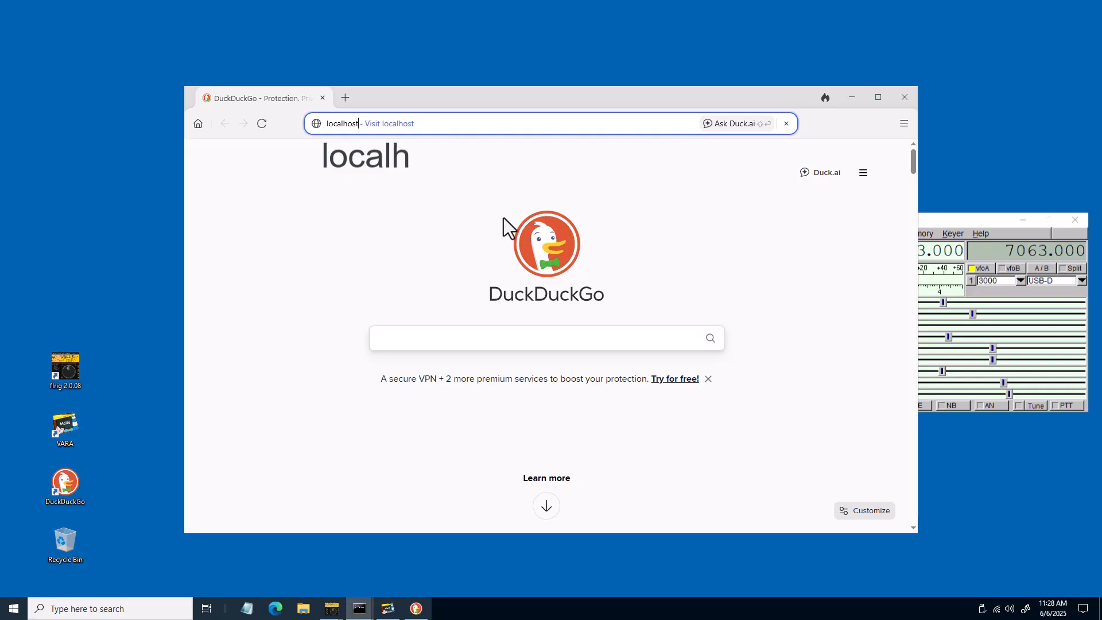
type(":8080")
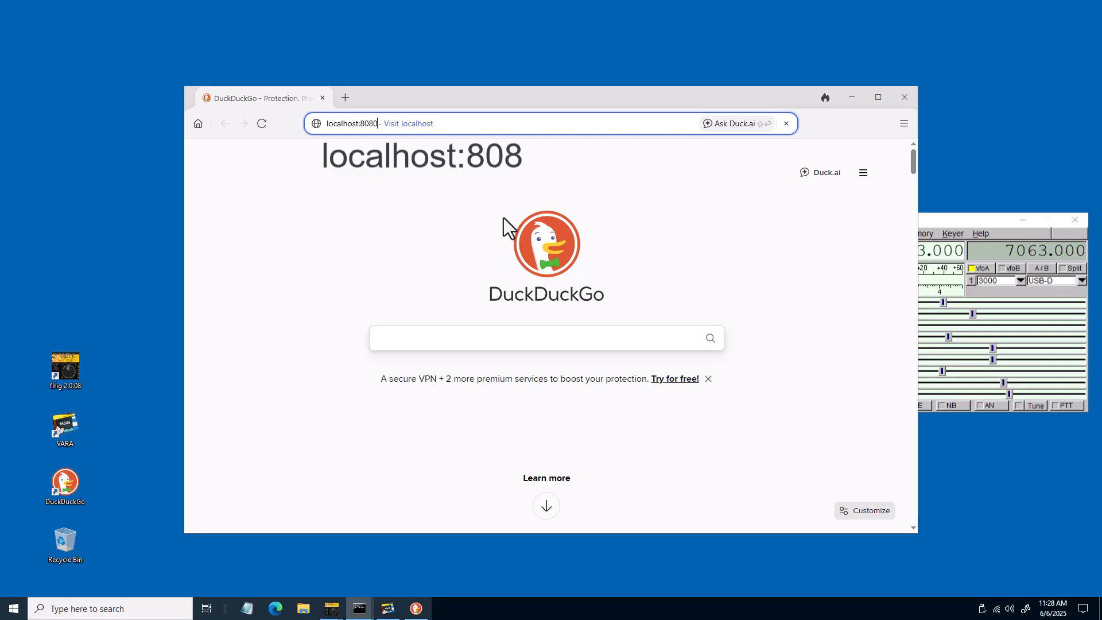
key("Return")
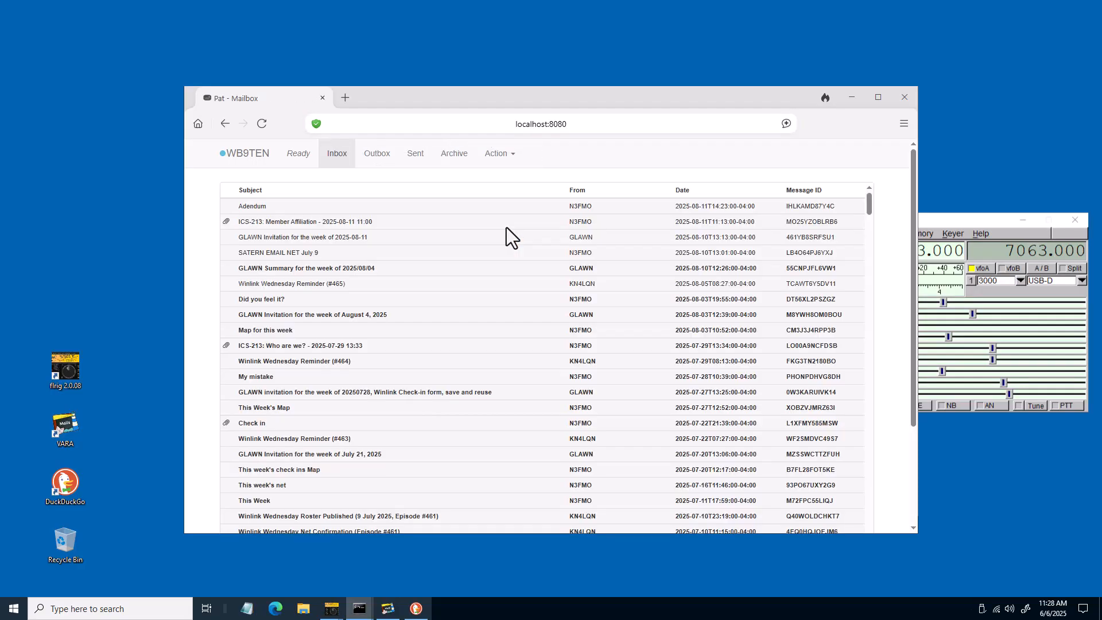
Open Pat's configuration page and expand the Hamlib rigs section under Rig Control
left_click(497, 156)
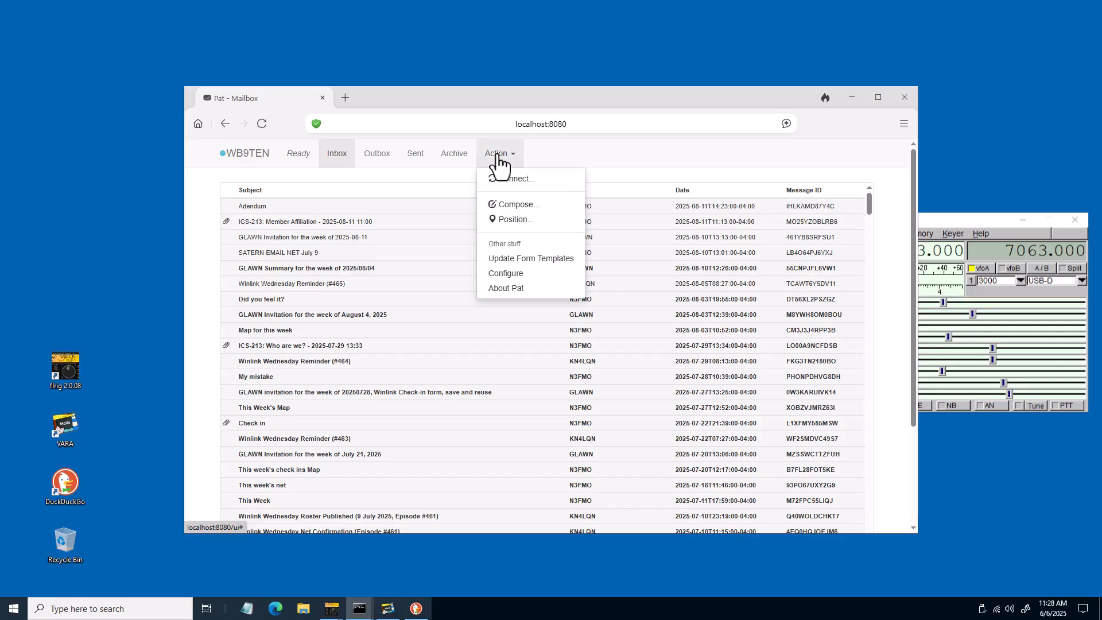
left_click(508, 274)
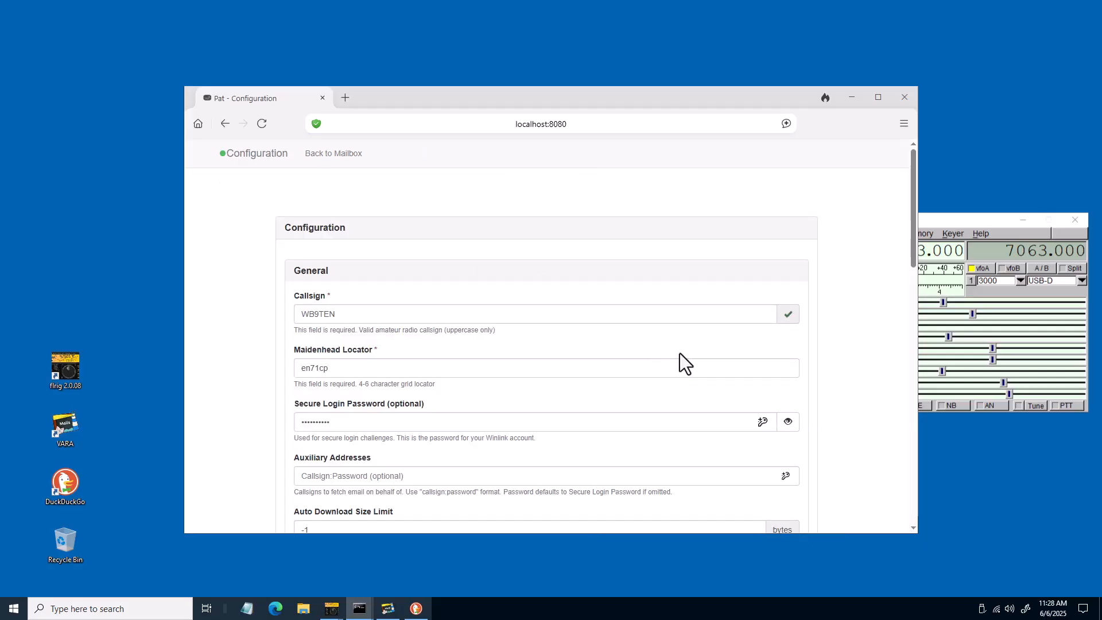
scroll(680, 353, "down", 10)
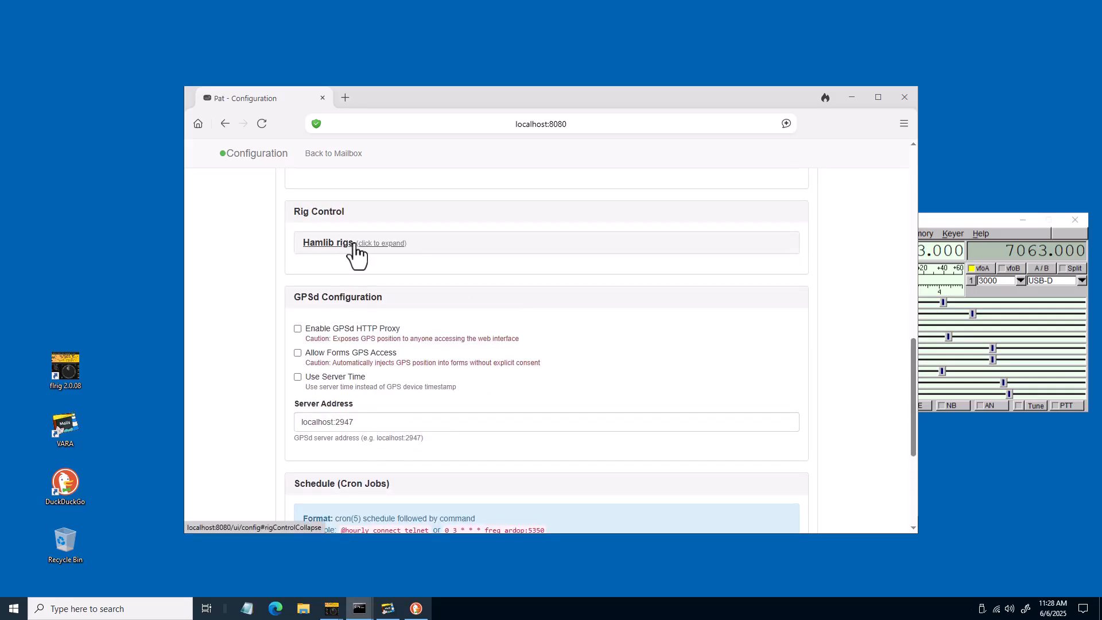
left_click(374, 243)
scroll(377, 243, "down", 4)
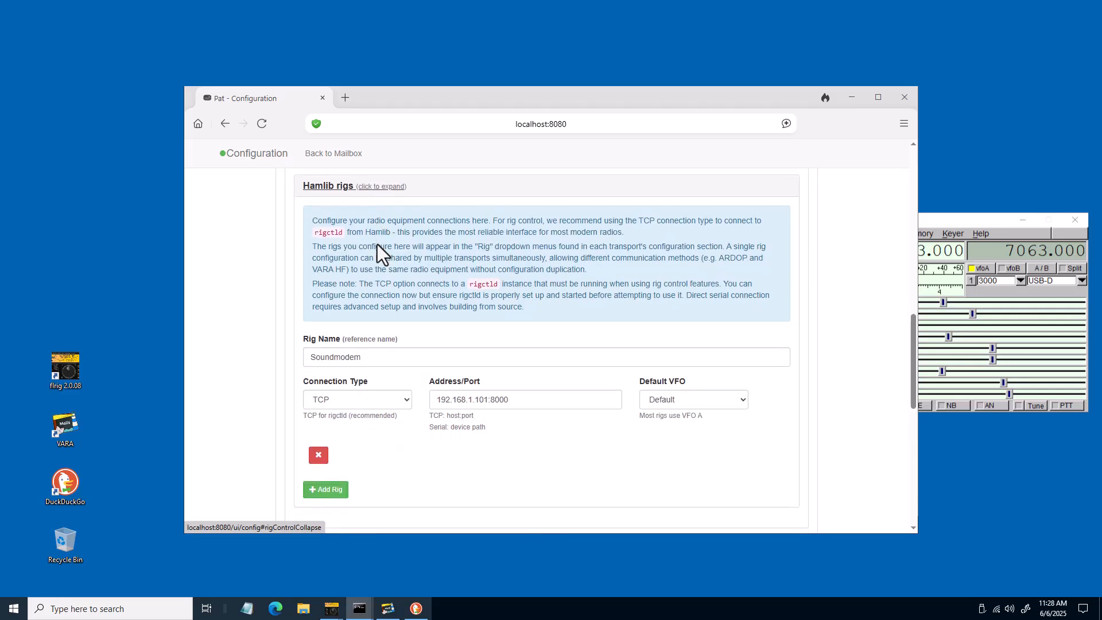
scroll(377, 244, "down", 2)
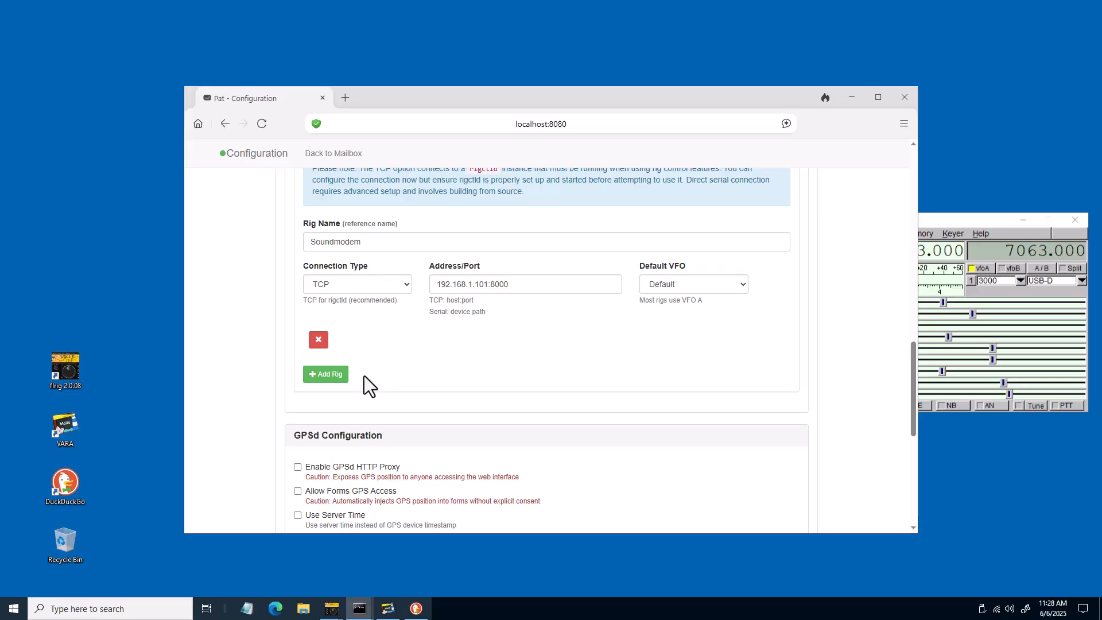
Add a new Hamlib rig named IC-7300 with TCP connection to address localhost:4532
left_click(312, 373)
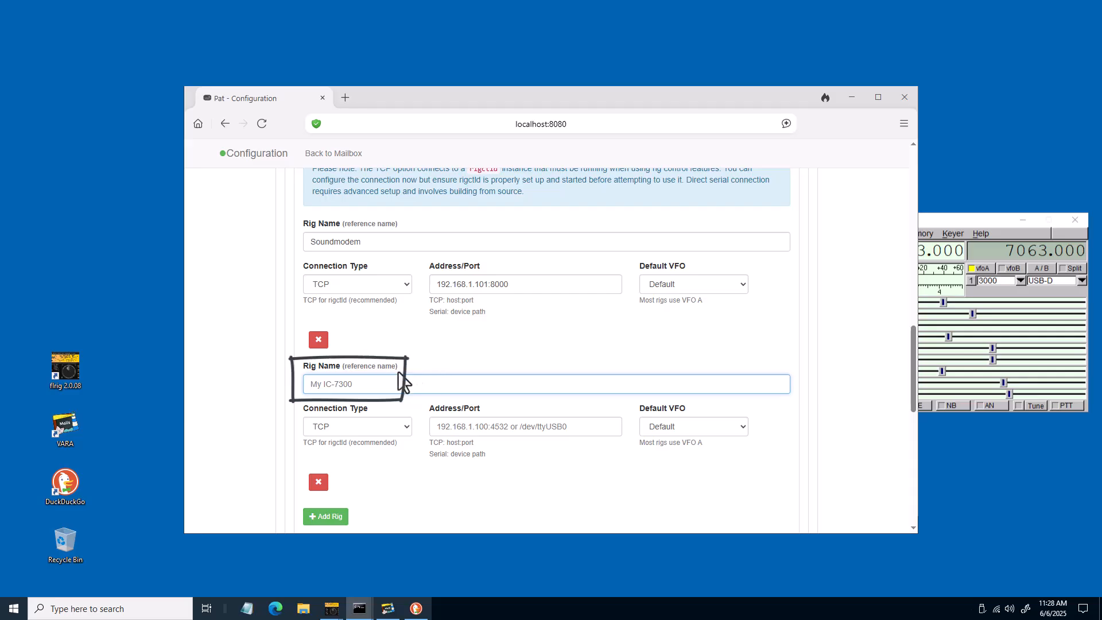
type("IC")
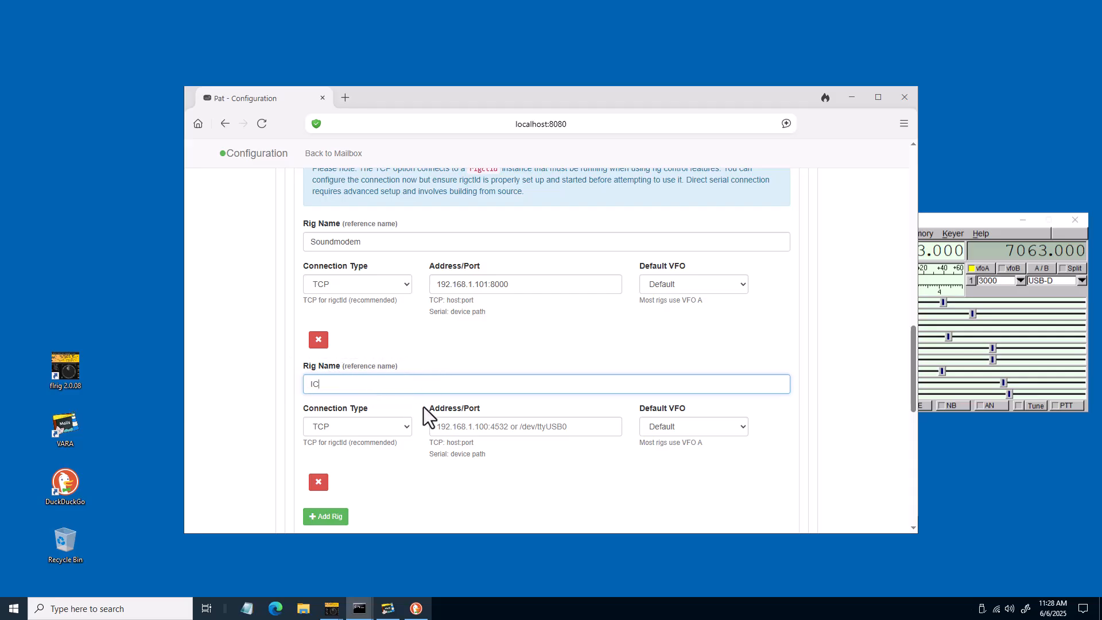
type("-7300")
left_click(442, 427)
type("localh")
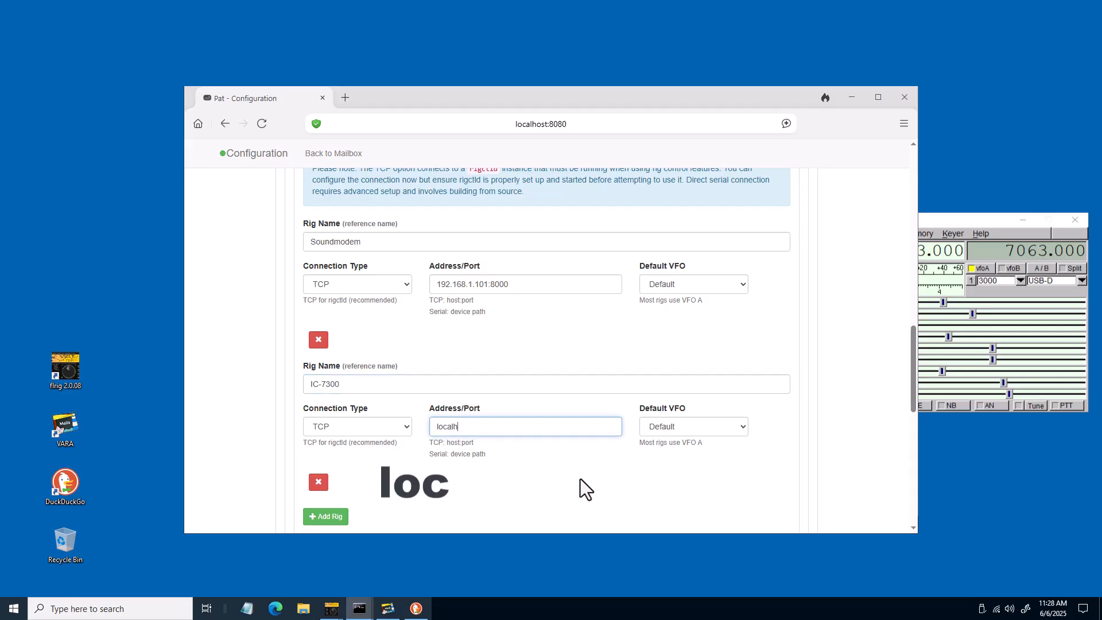
type("ost:4532")
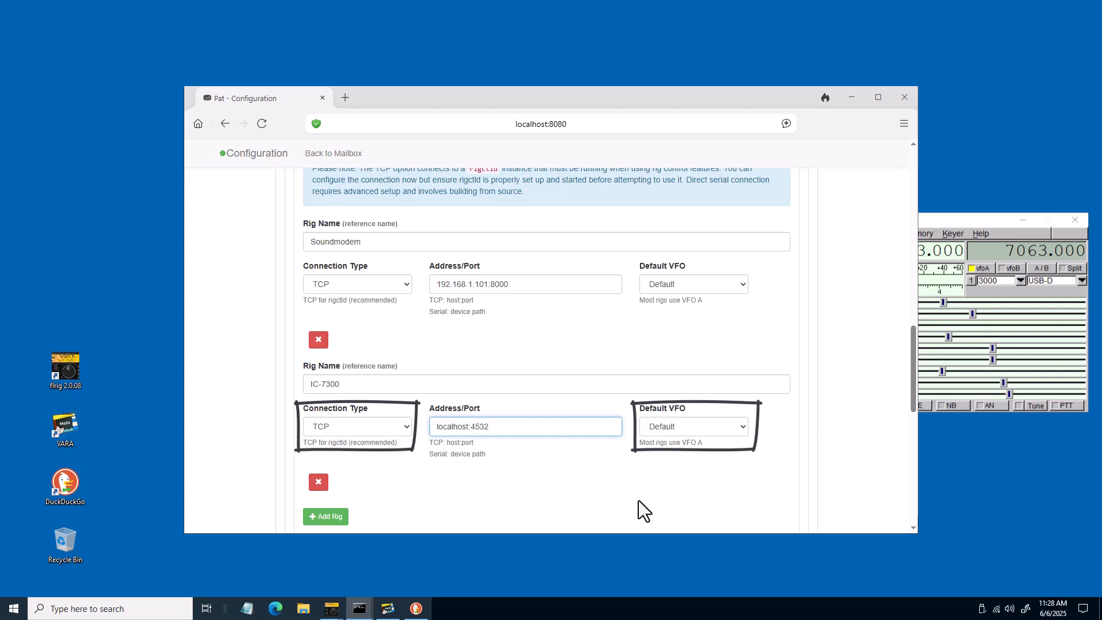
Save the configuration changes, restart Pat, and close the restart dialog
scroll(639, 500, "down", 2)
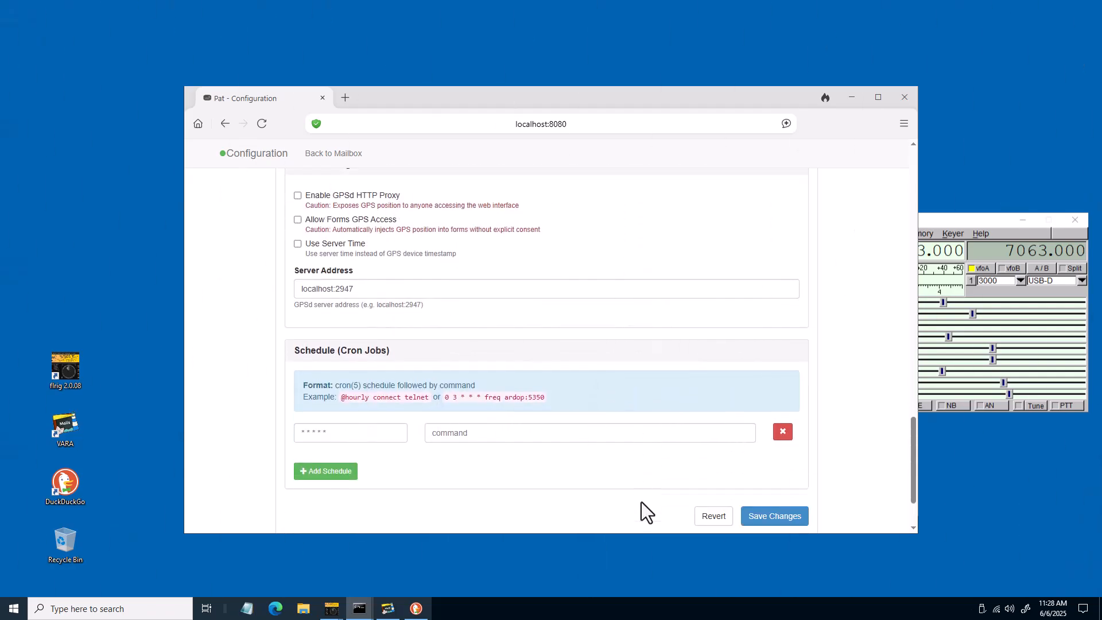
scroll(642, 501, "down", 1)
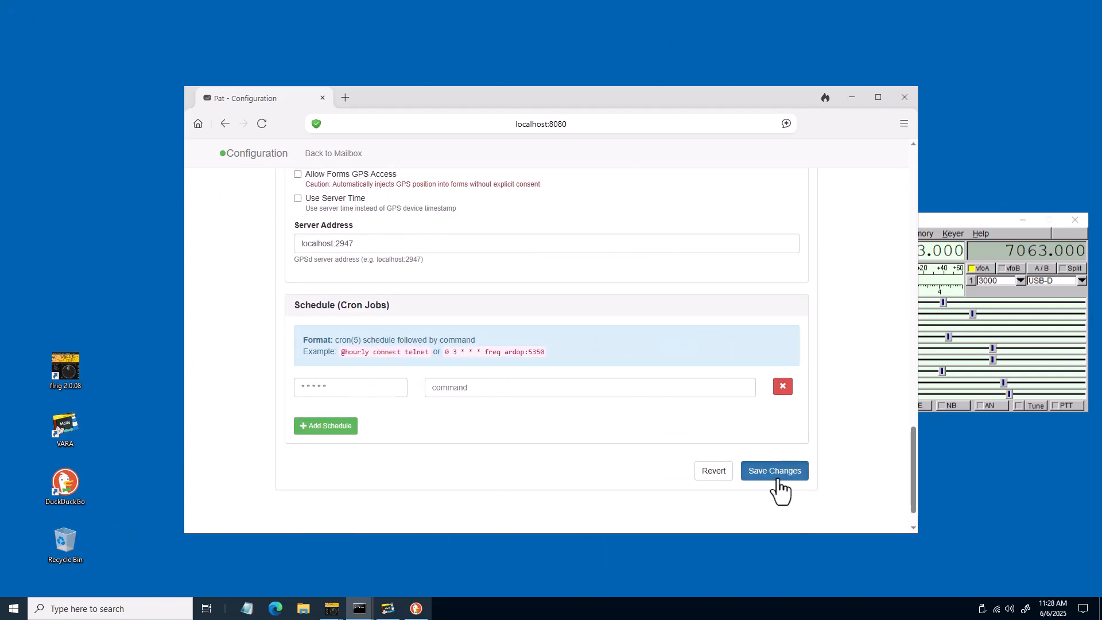
left_click(777, 480)
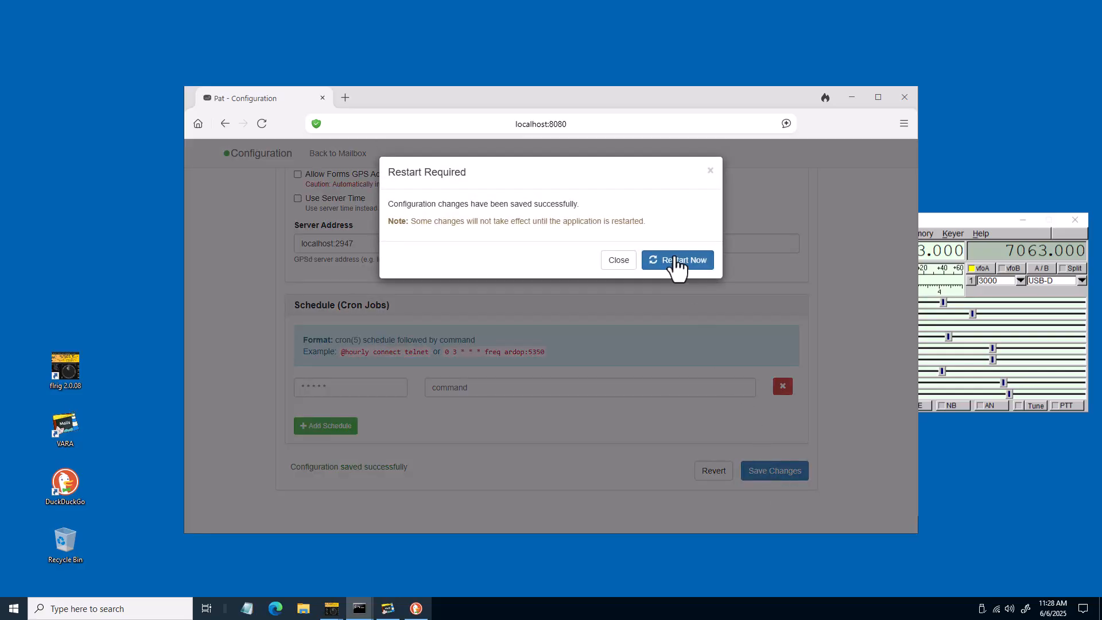
left_click(676, 260)
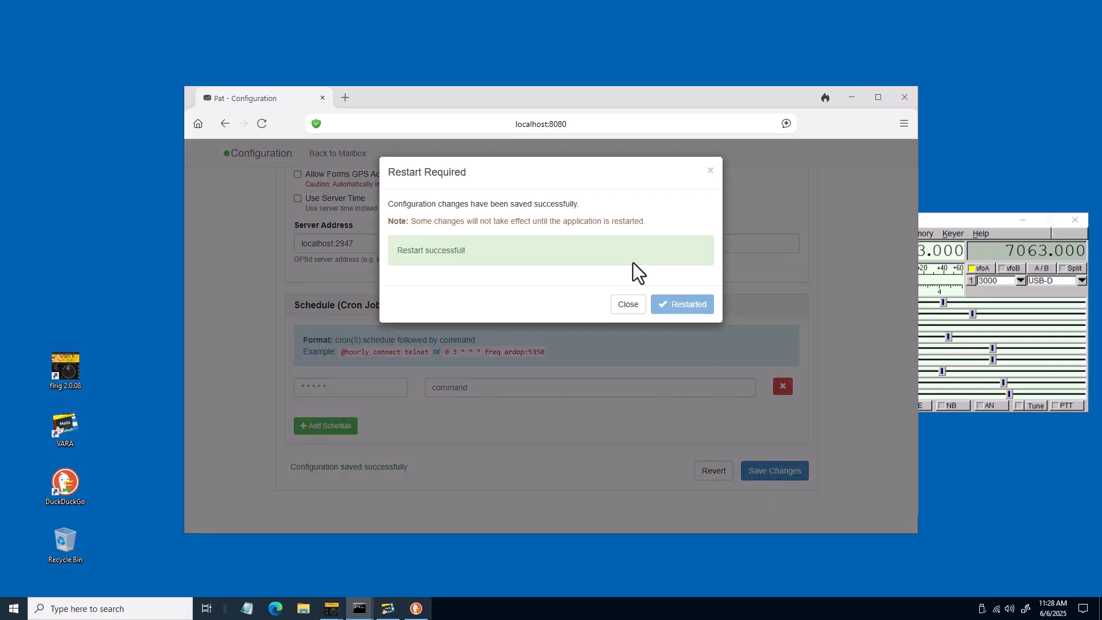
left_click(629, 304)
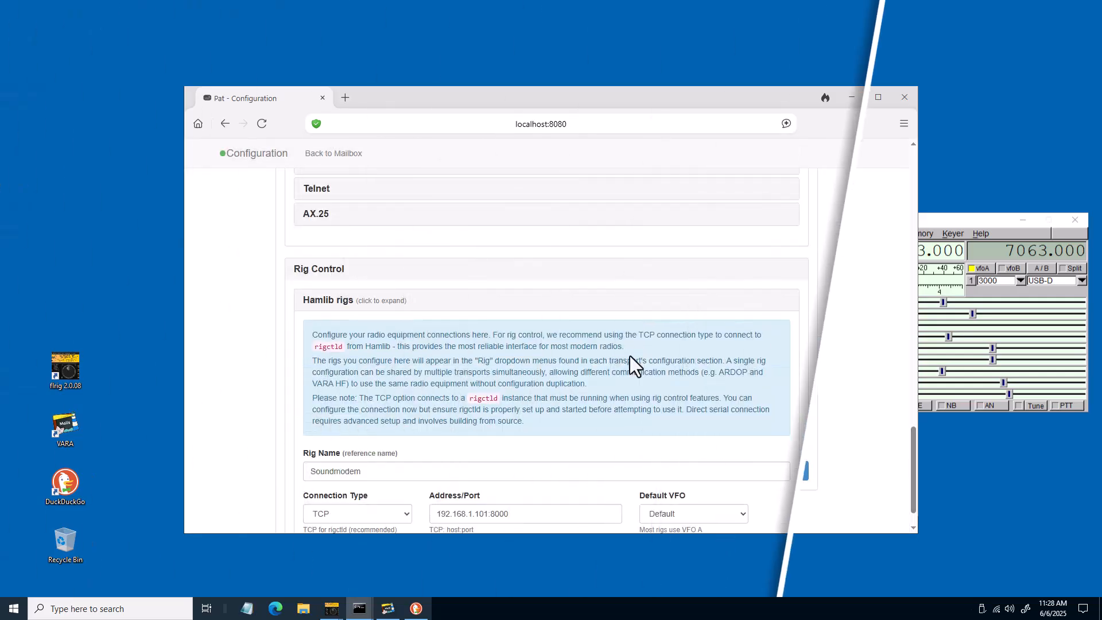
In the Vara HF transport settings, select the IC-7300 rig and enable PTT Control
scroll(629, 356, "up", 3)
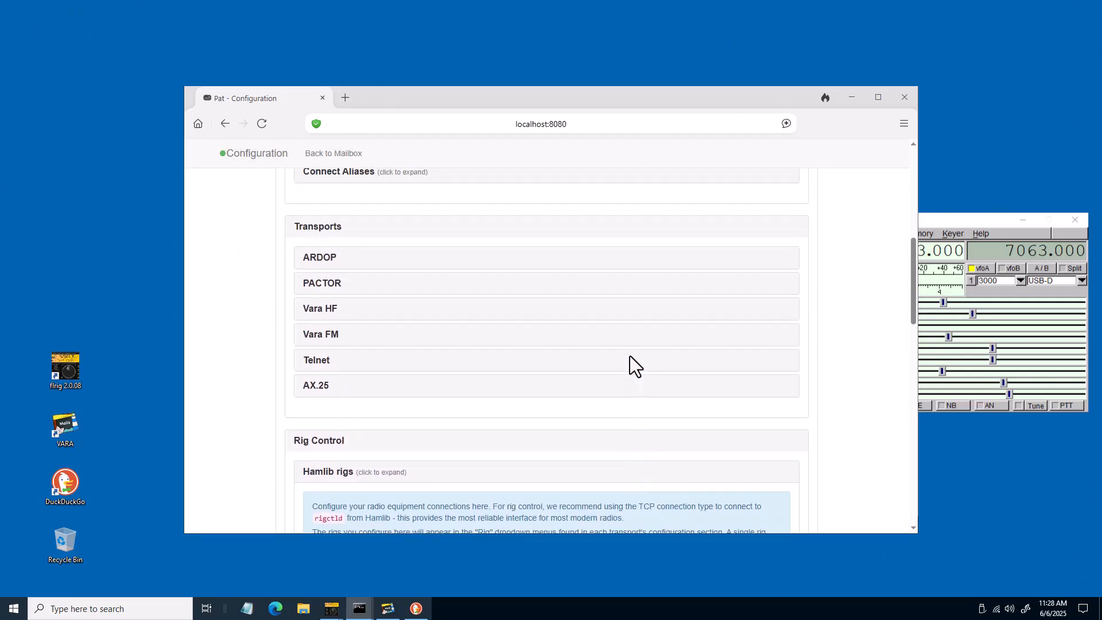
left_click(332, 314)
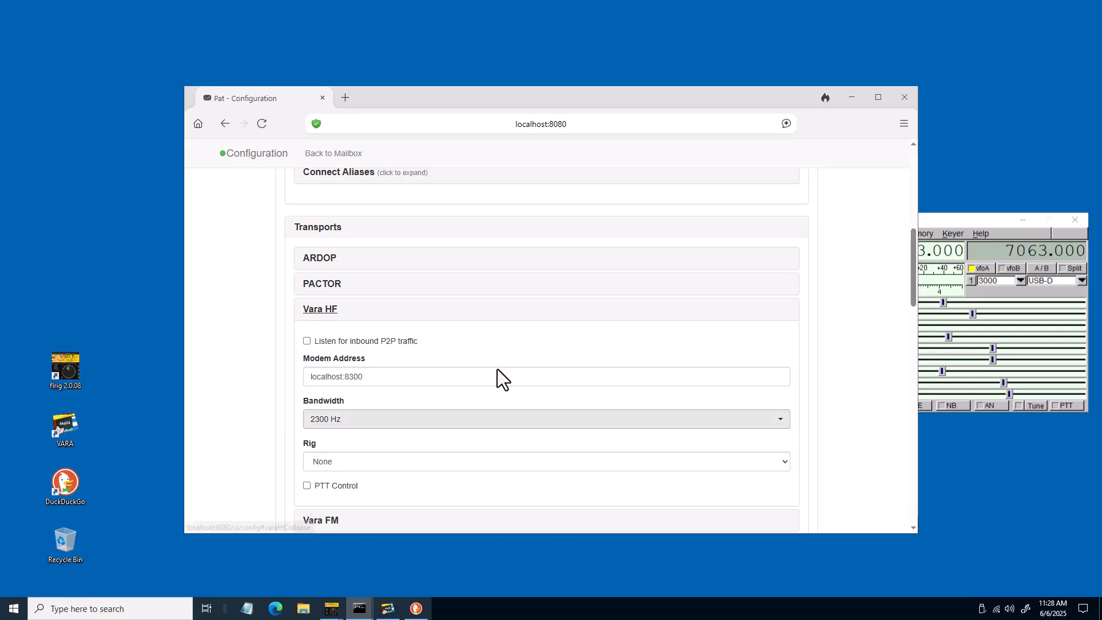
left_click(786, 461)
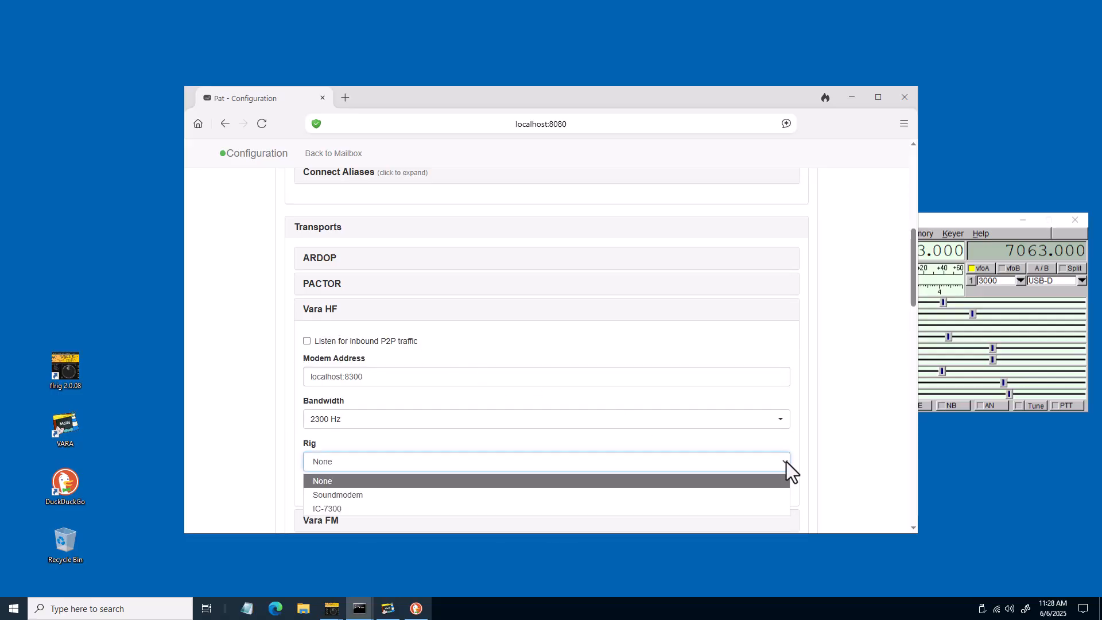
left_click(326, 509)
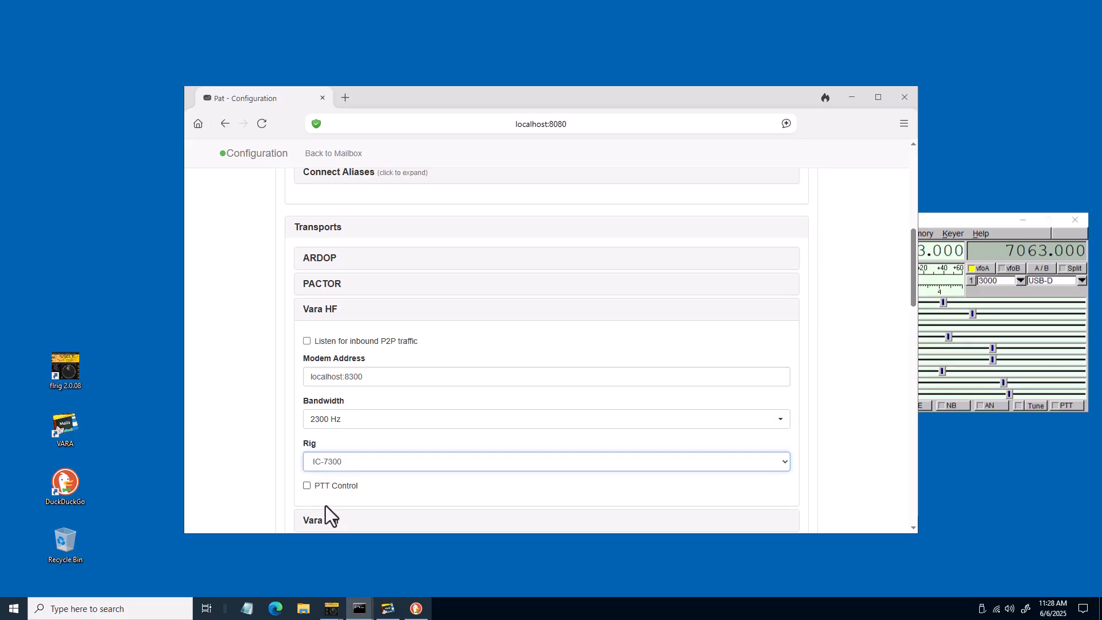
left_click(333, 486)
Save the configuration, restart Pat, close the dialog, and return to the mailbox
scroll(711, 495, "down", 10)
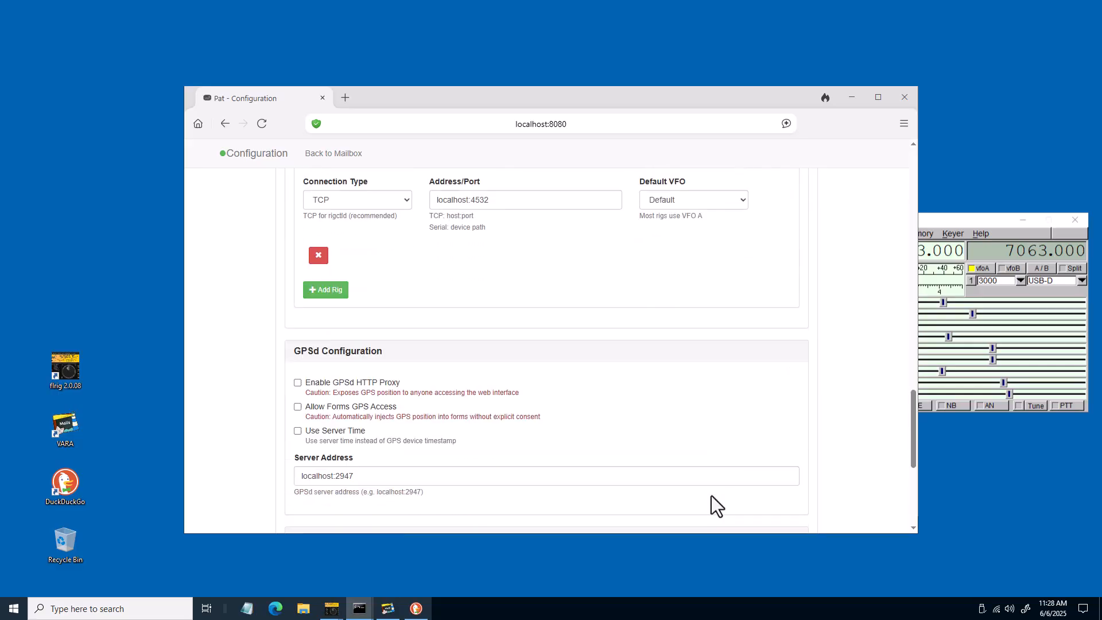
scroll(718, 494, "down", 5)
left_click(770, 425)
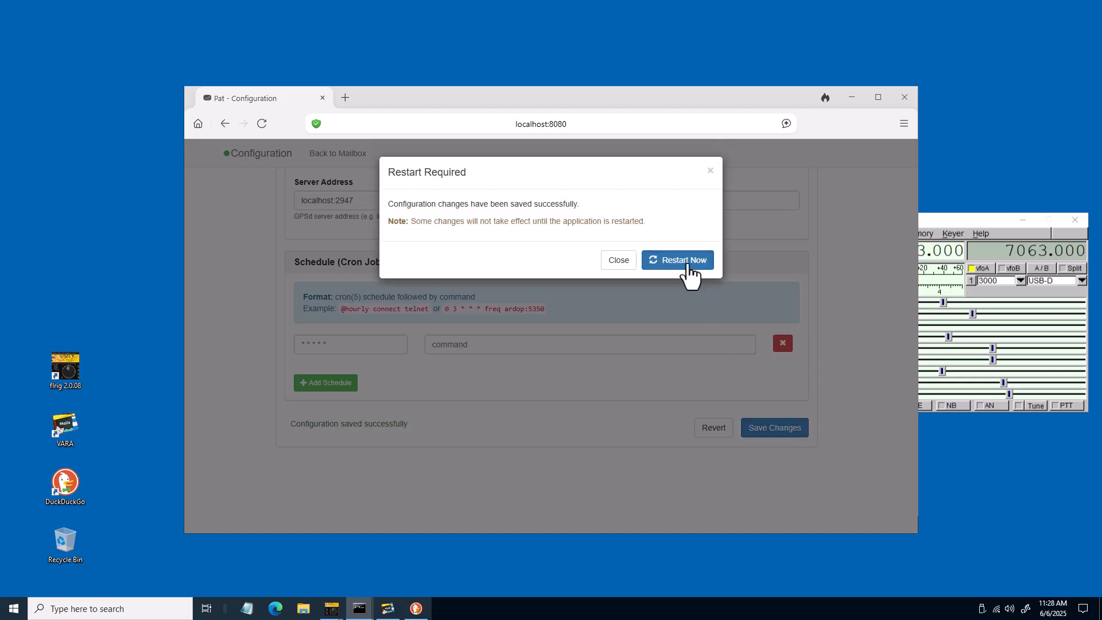
left_click(686, 261)
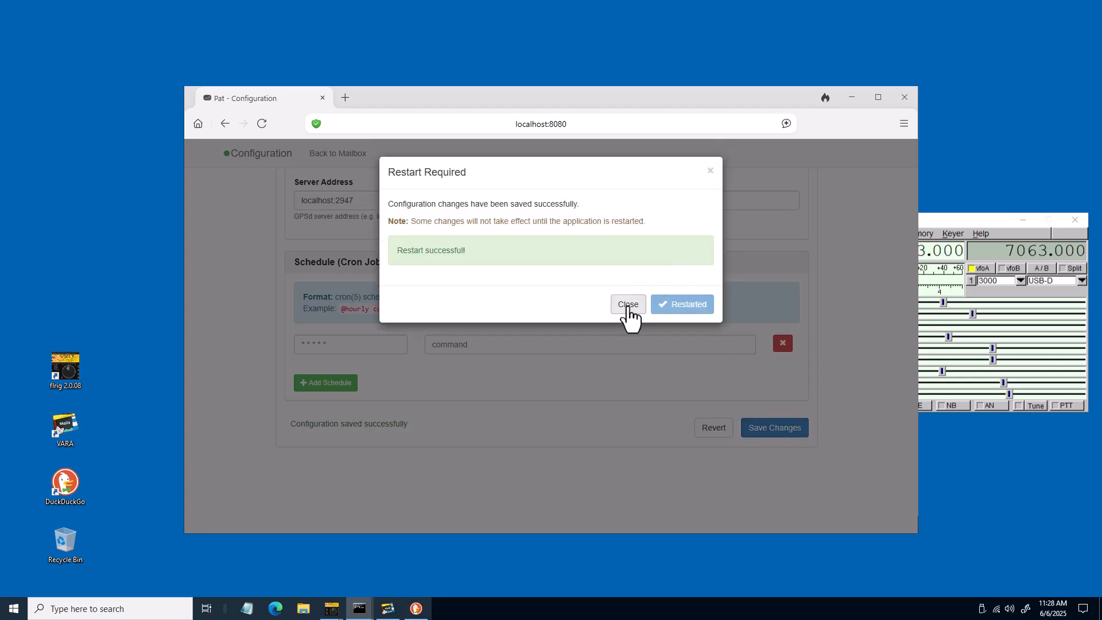
left_click(628, 305)
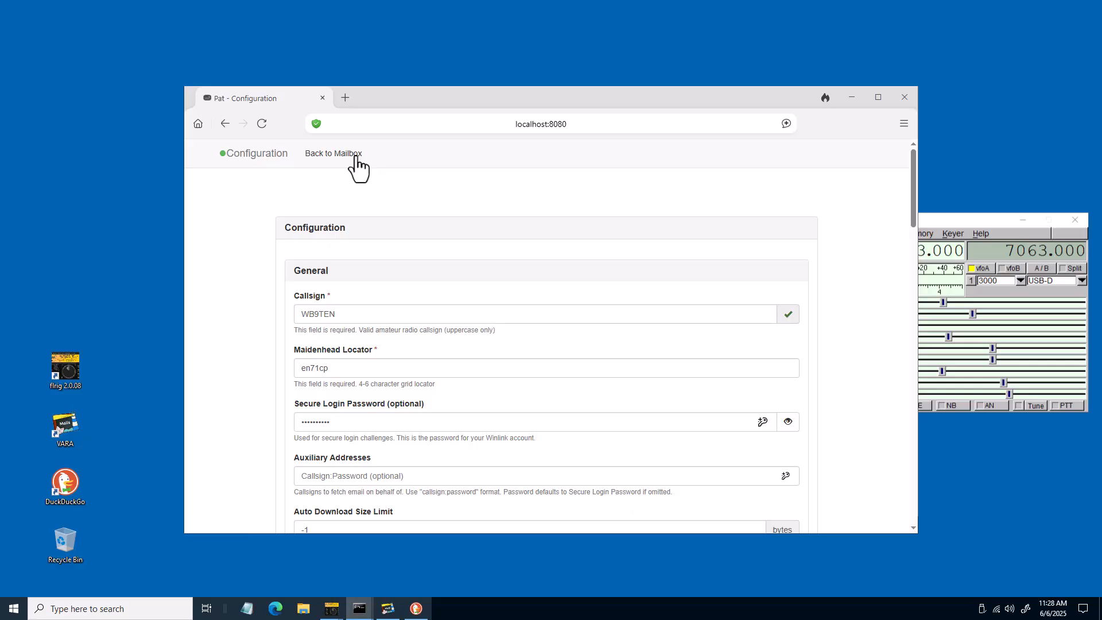
left_click(355, 156)
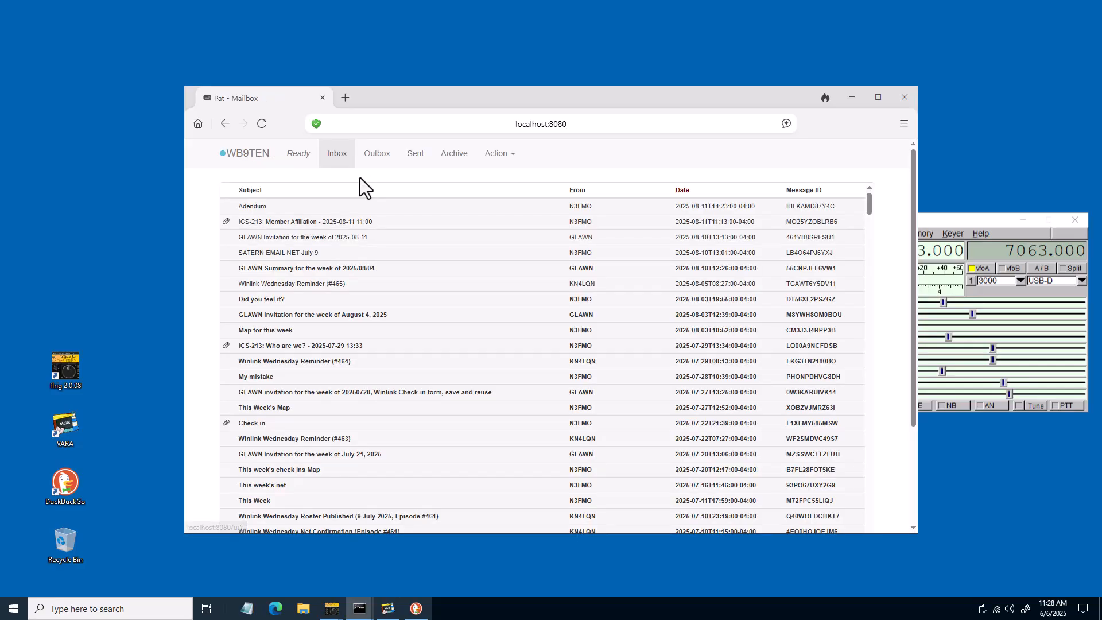
Open the connect dialog, choose the VARA HF transport, and show the RMS gateway list
left_click(498, 154)
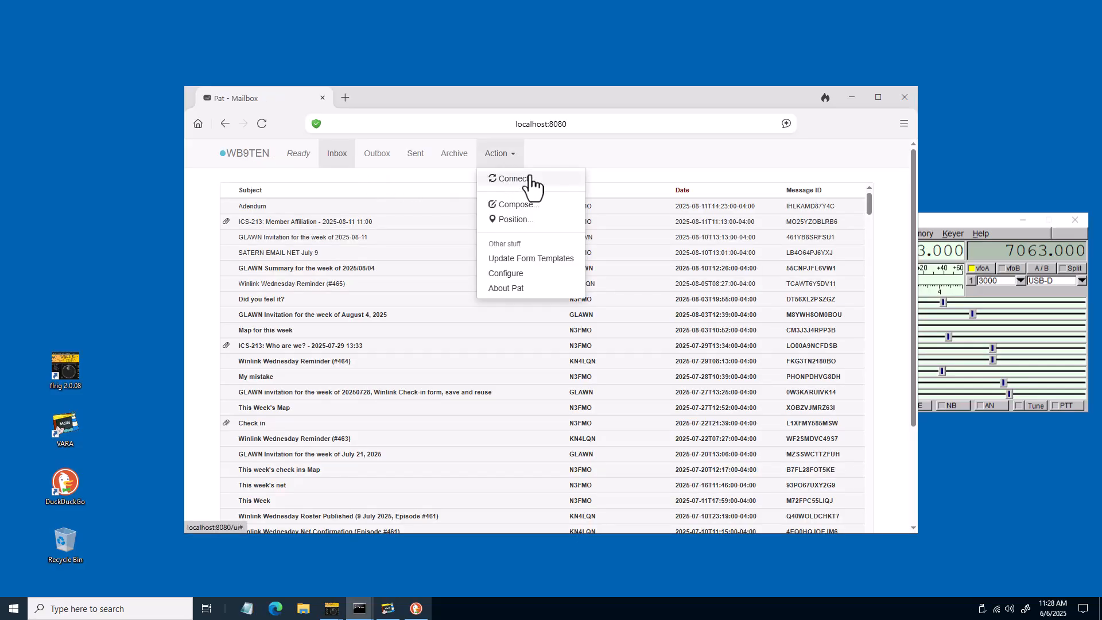
left_click(533, 180)
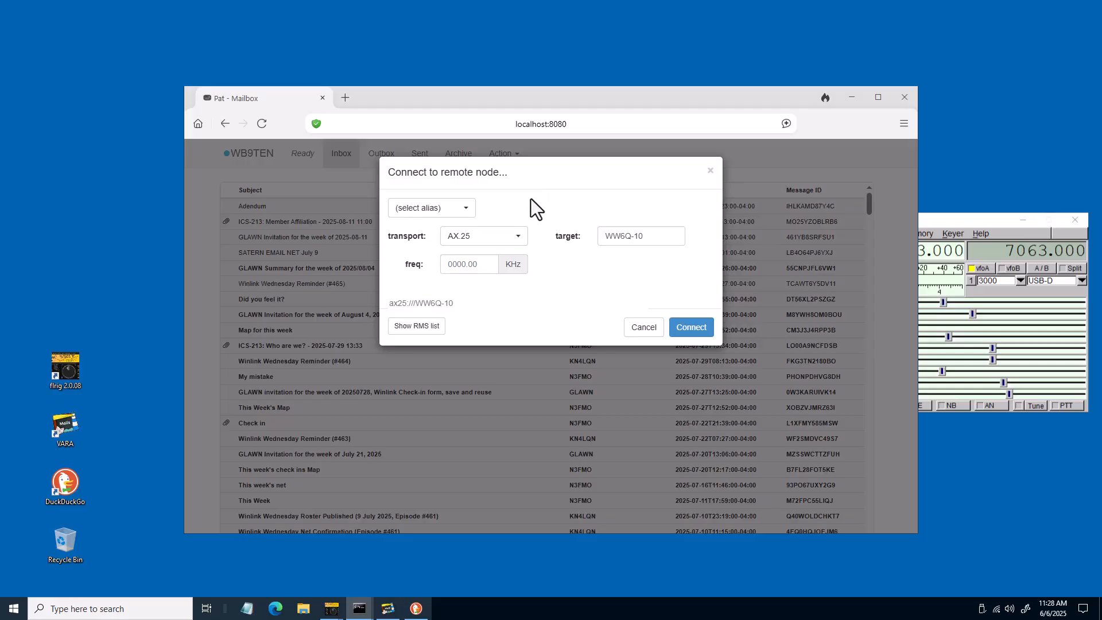
left_click(517, 238)
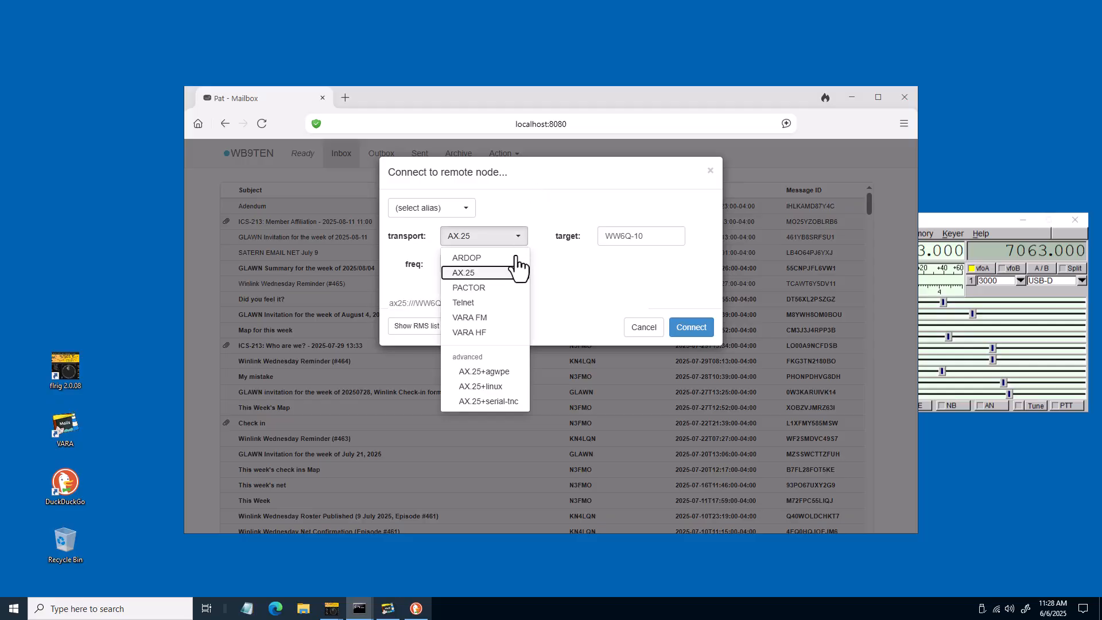
left_click(494, 333)
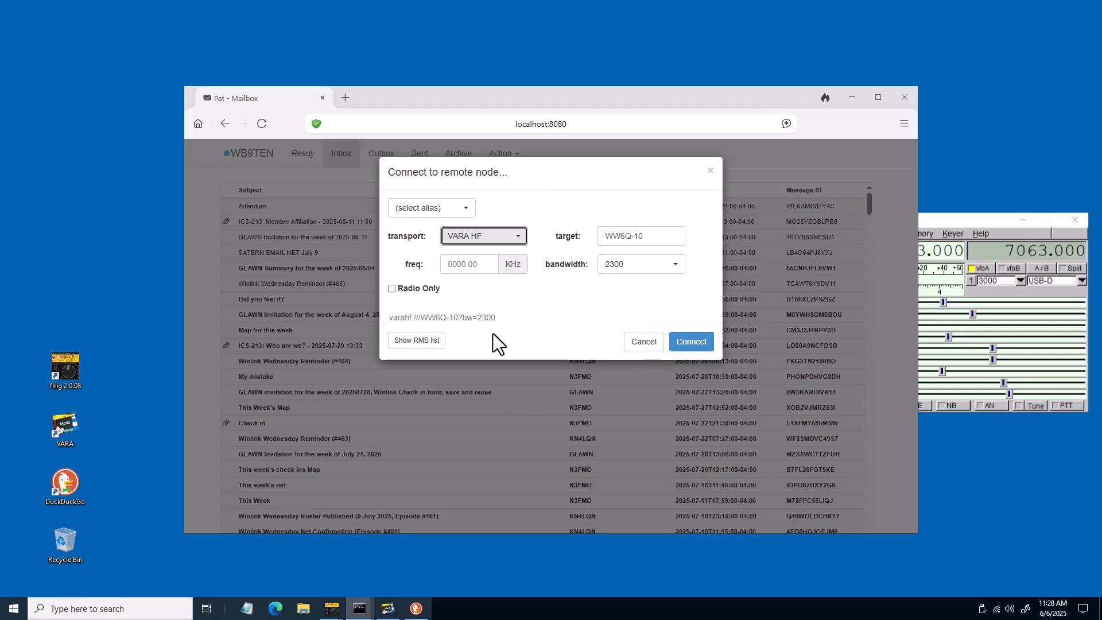
left_click(419, 342)
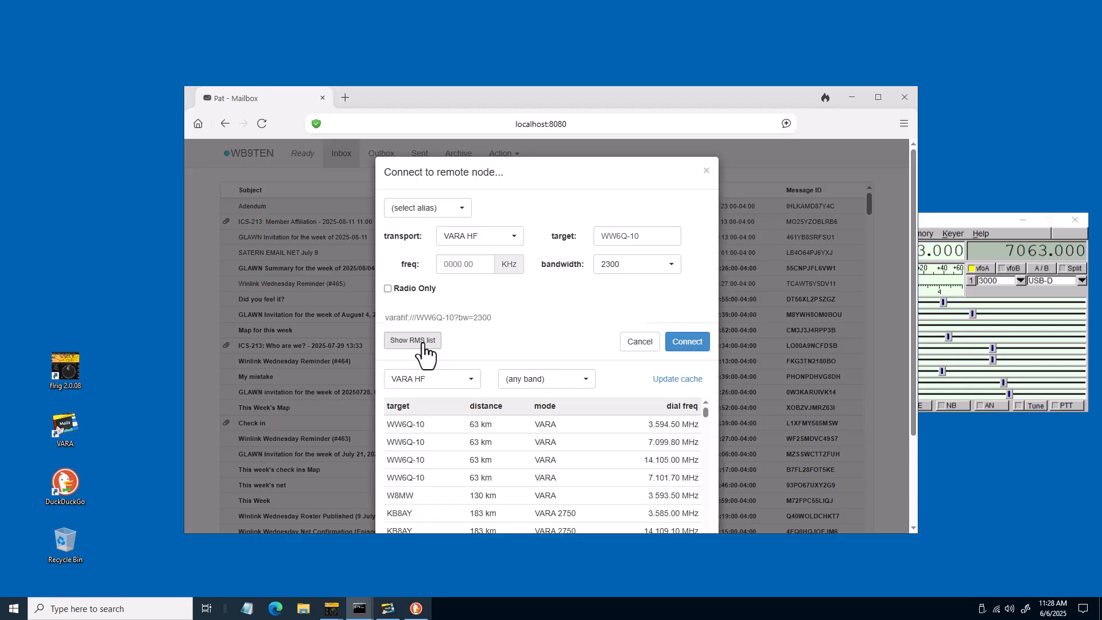
Filter the RMS list to the 40m band, pick the 7.060 MHz VARA 500 gateway, and connect
left_click(550, 387)
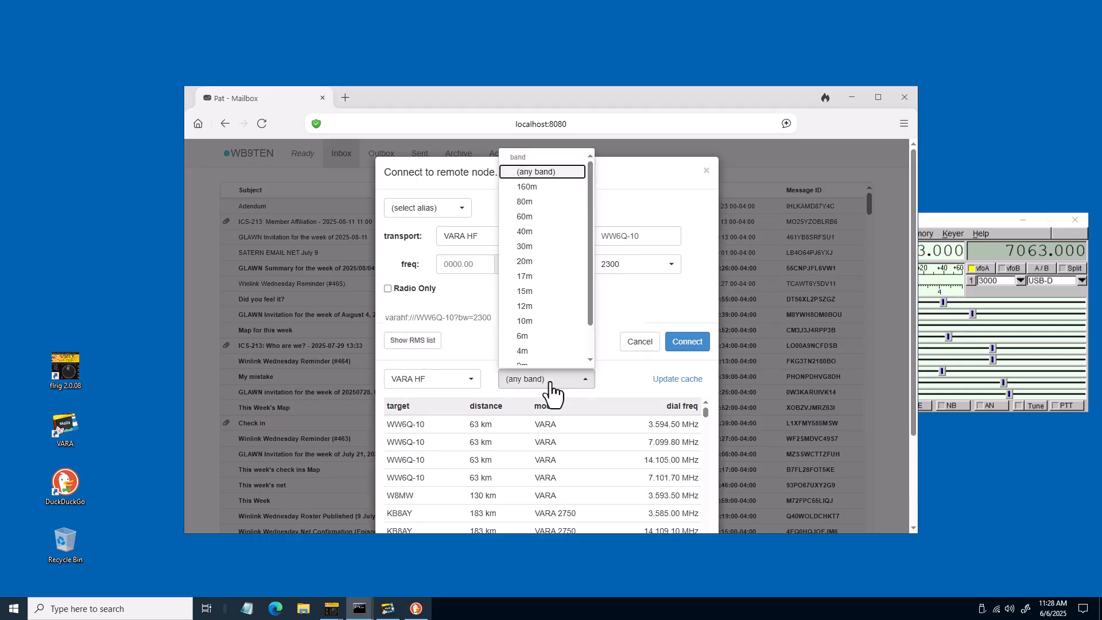
left_click(542, 231)
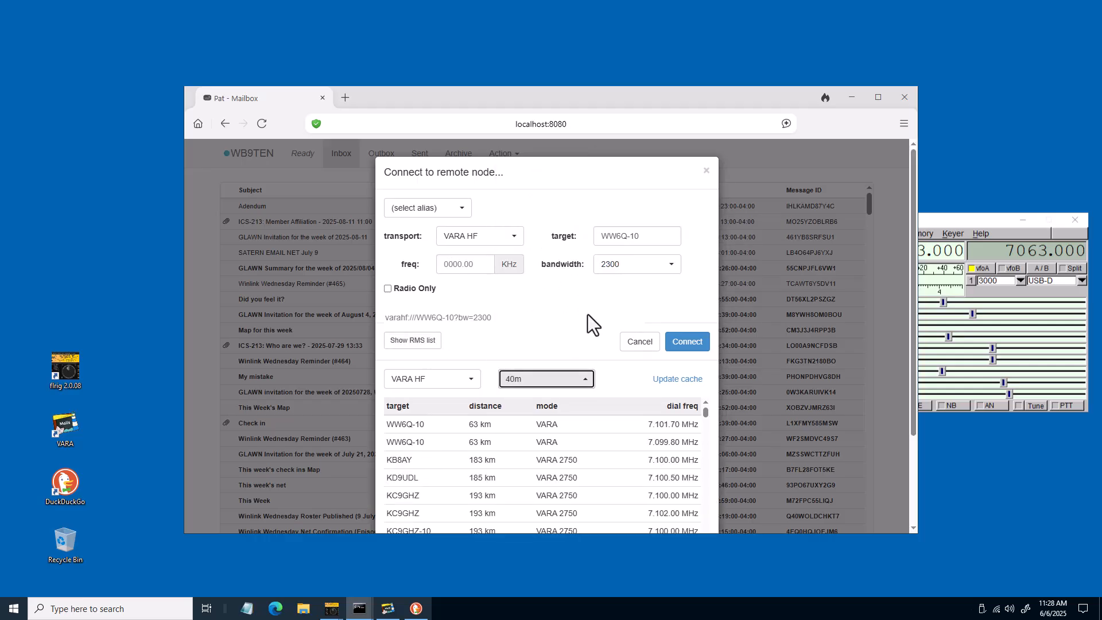
scroll(629, 442, "down", 3)
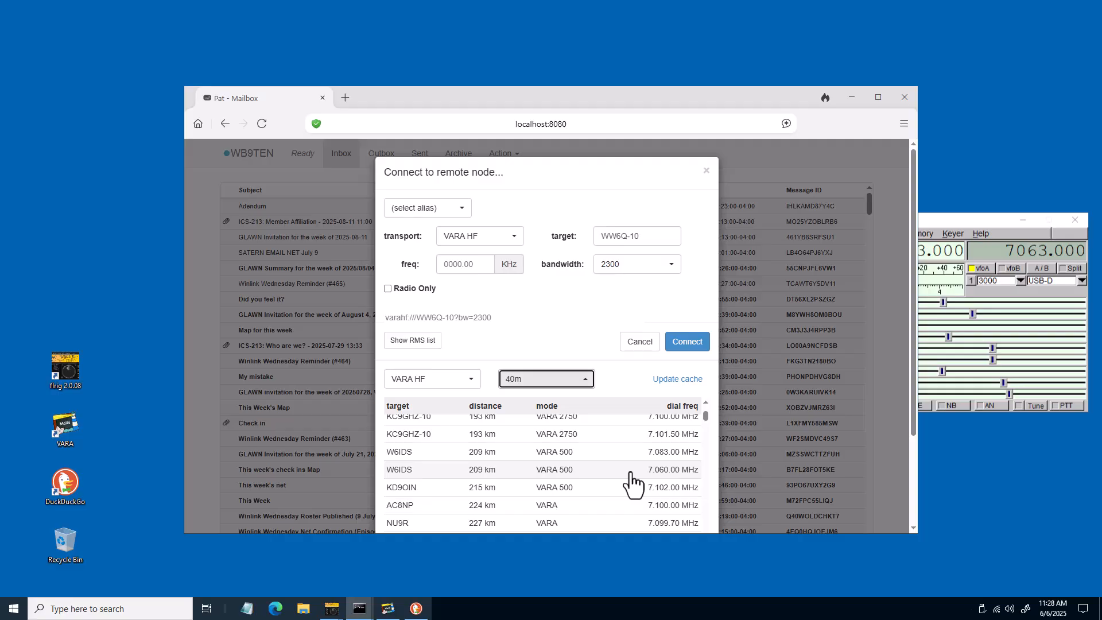
left_click(632, 471)
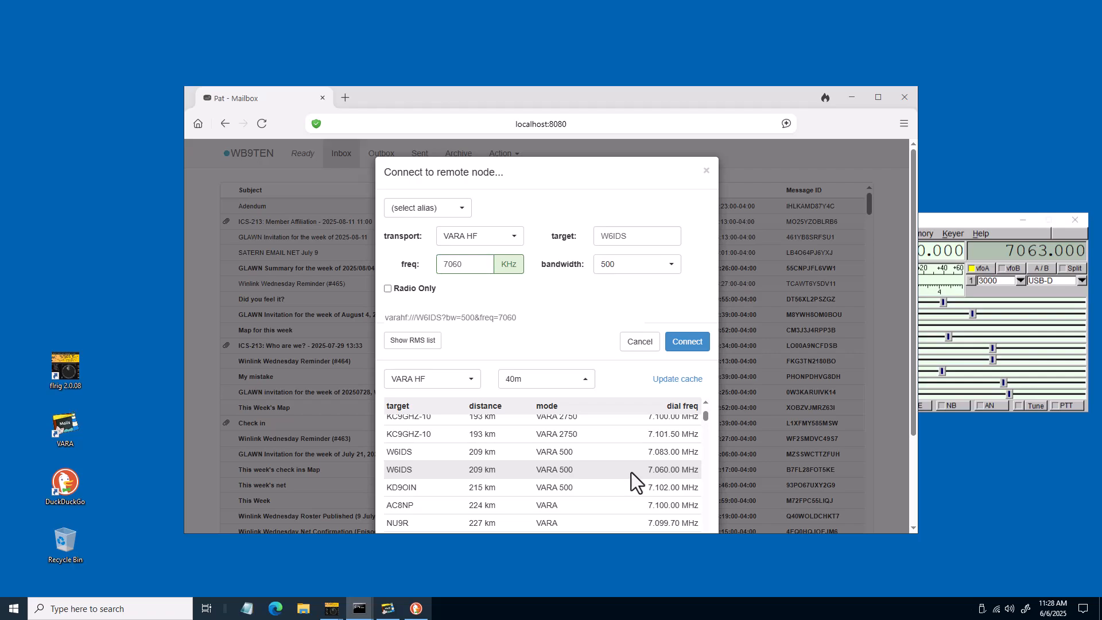
left_click(687, 342)
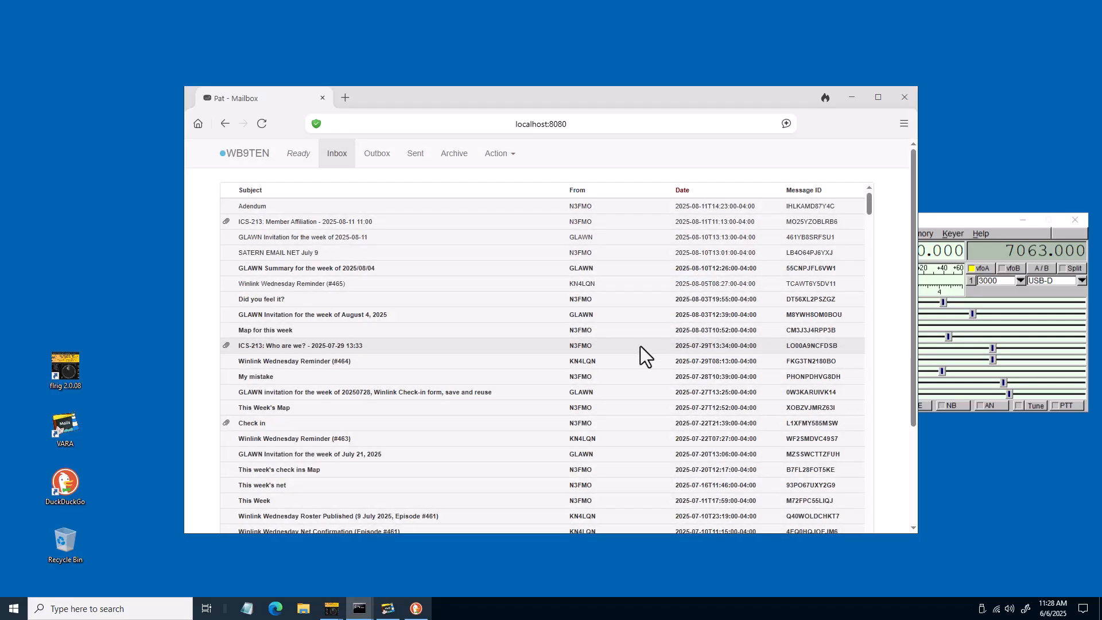